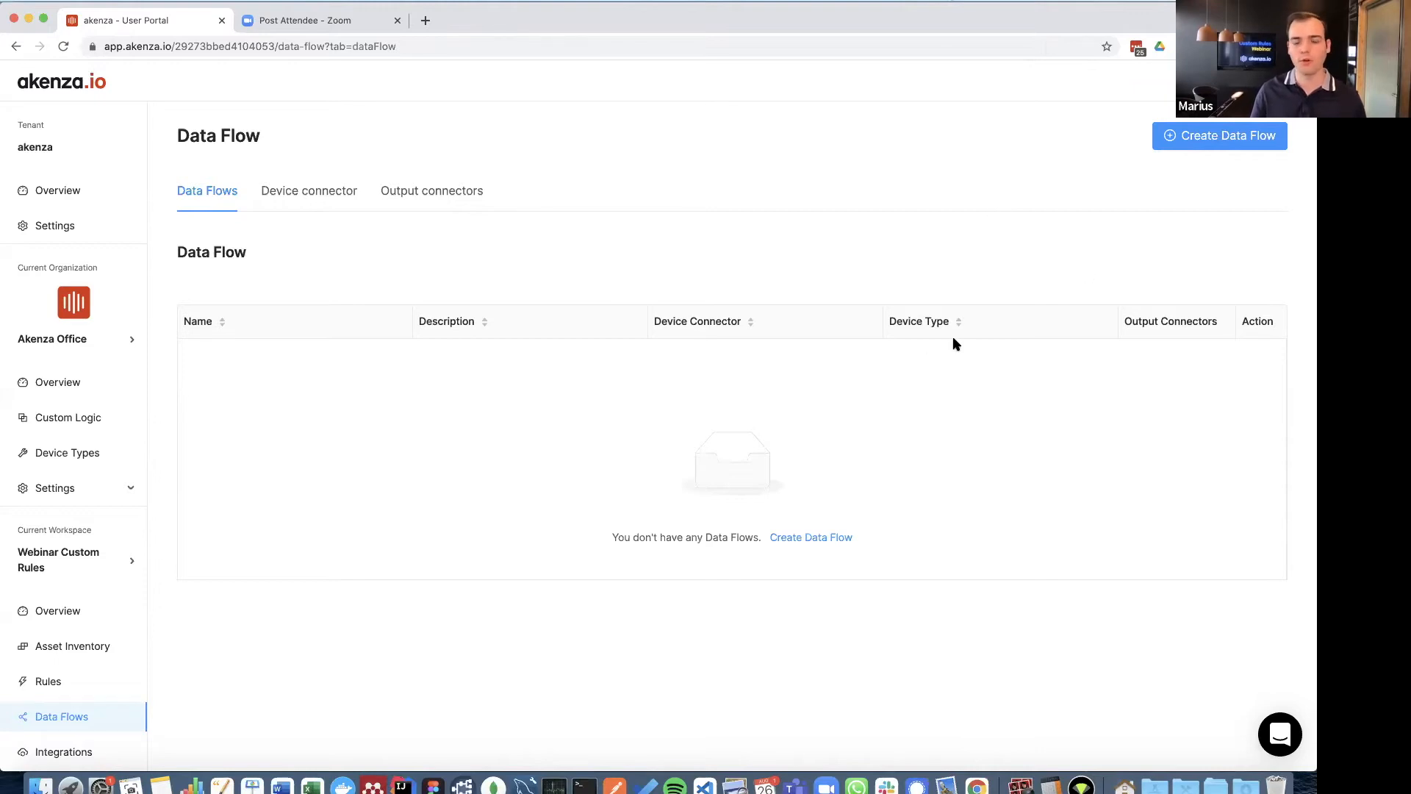
# Start a new data flow with a new HTTP device connector named "HTTP Connector".
pyautogui.click(1203, 137)
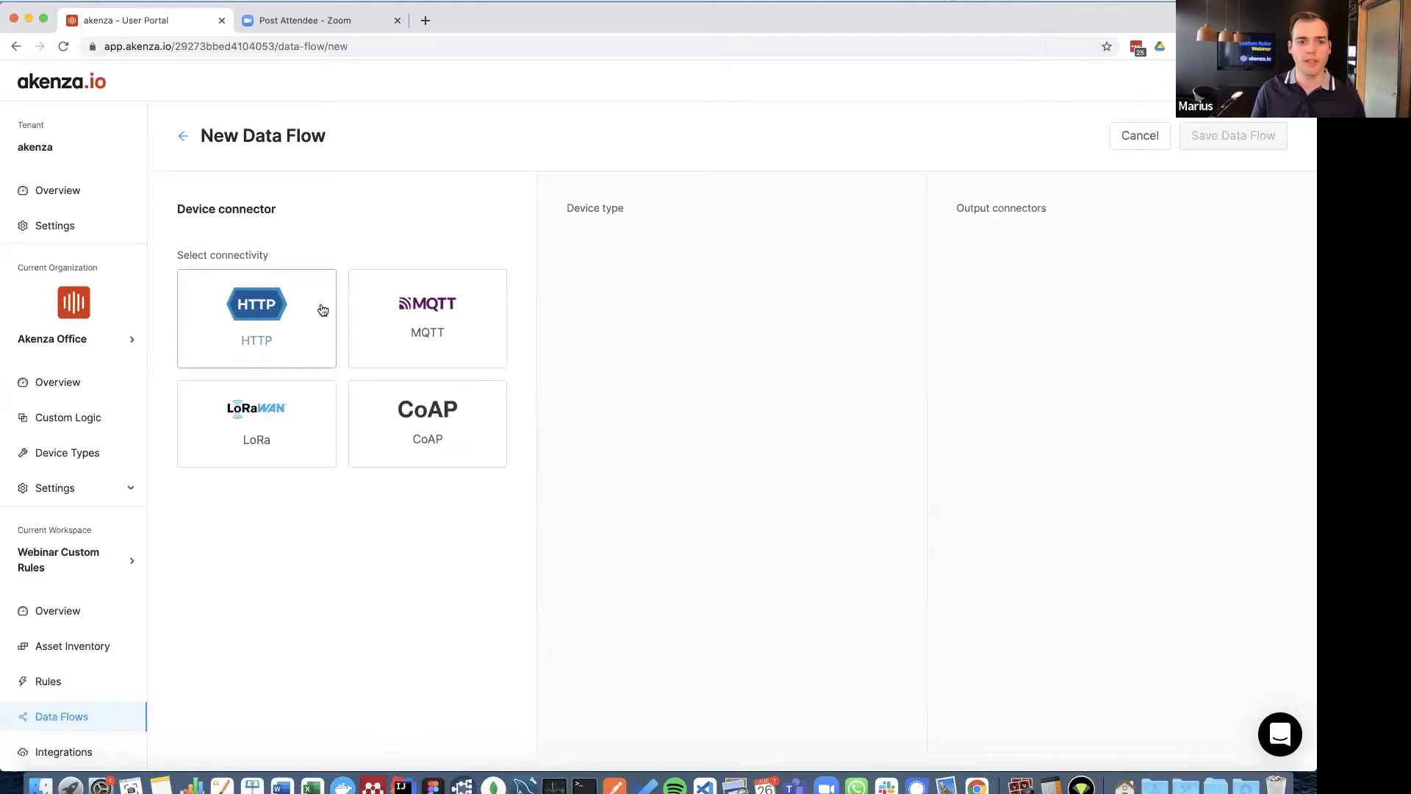
pyautogui.click(253, 310)
pyautogui.click(250, 285)
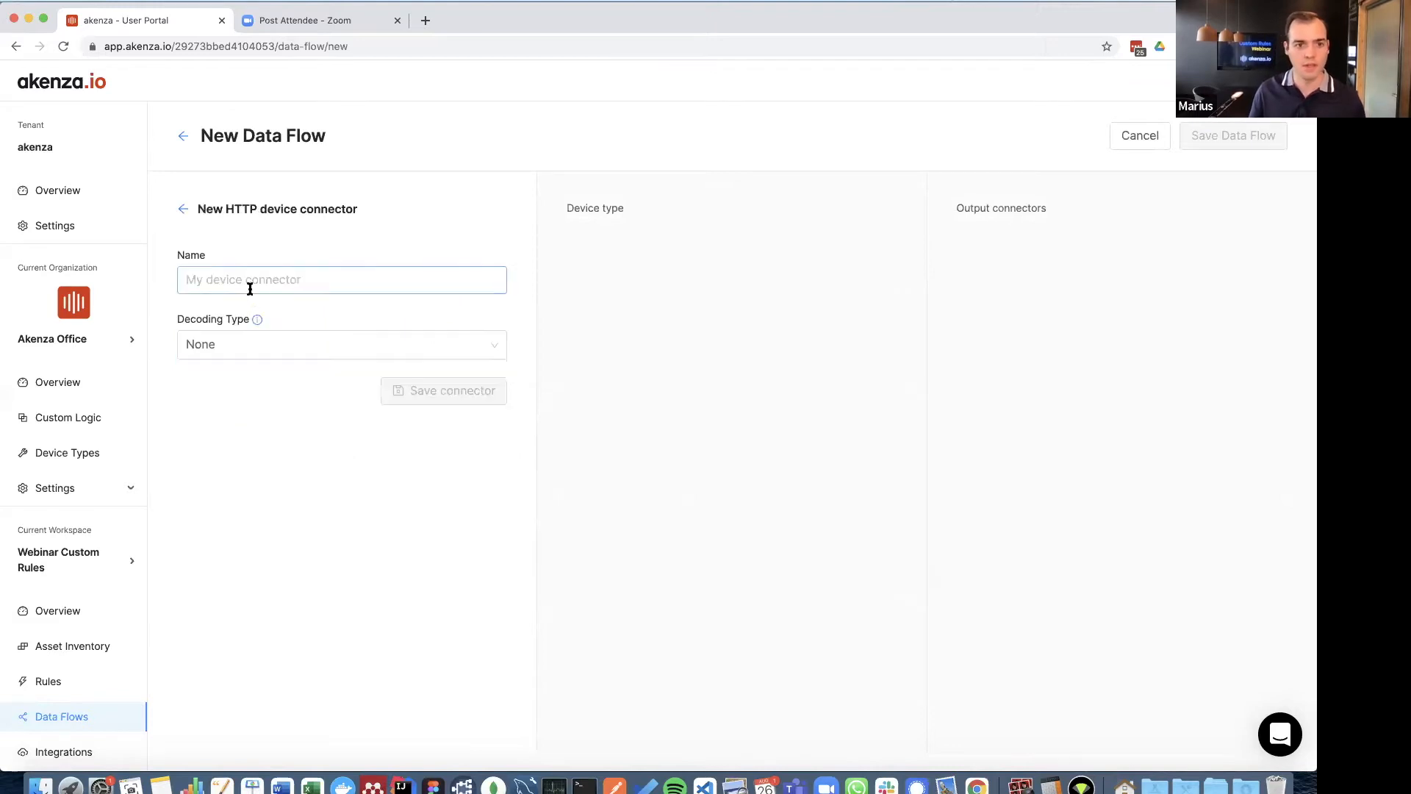
pyautogui.write('HTTP Connector')
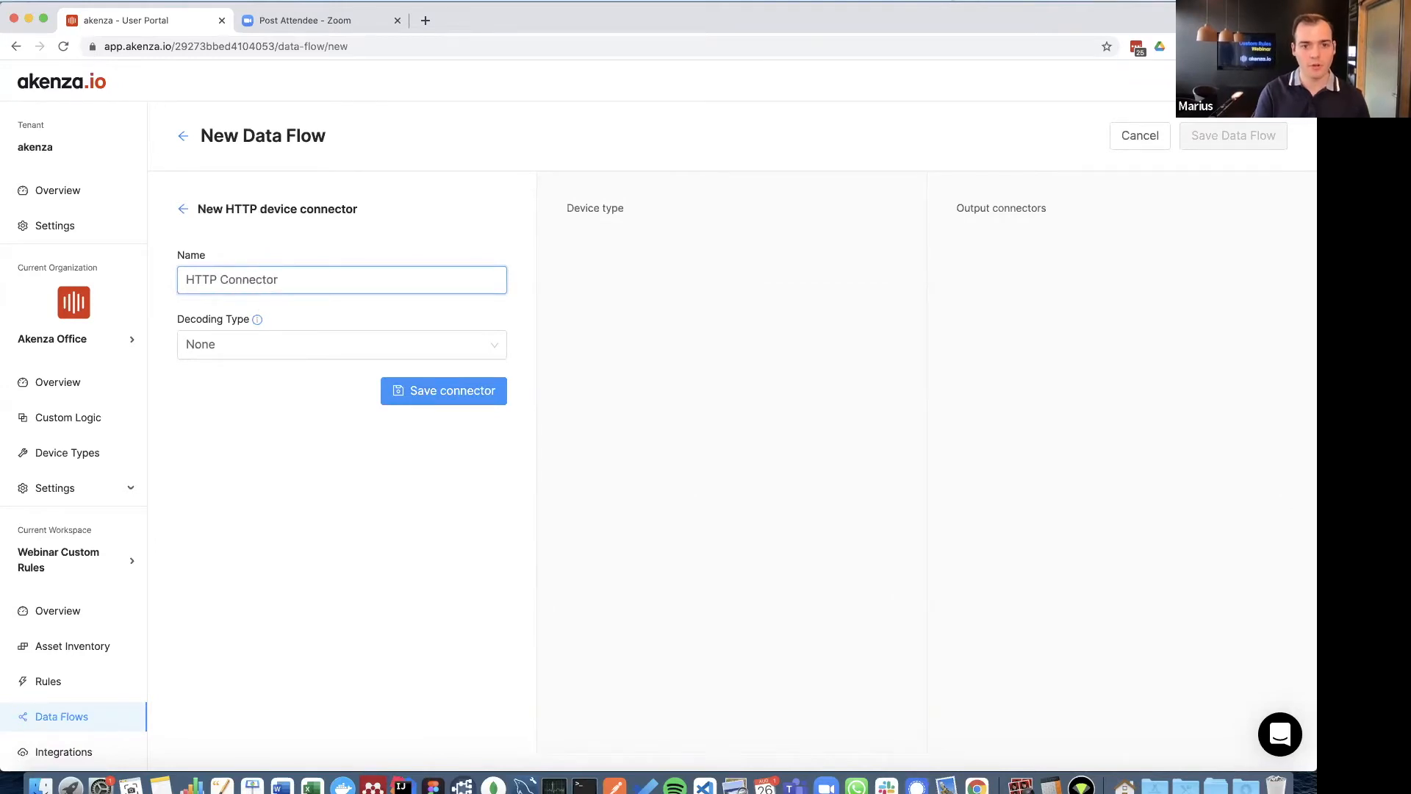
pyautogui.click(409, 400)
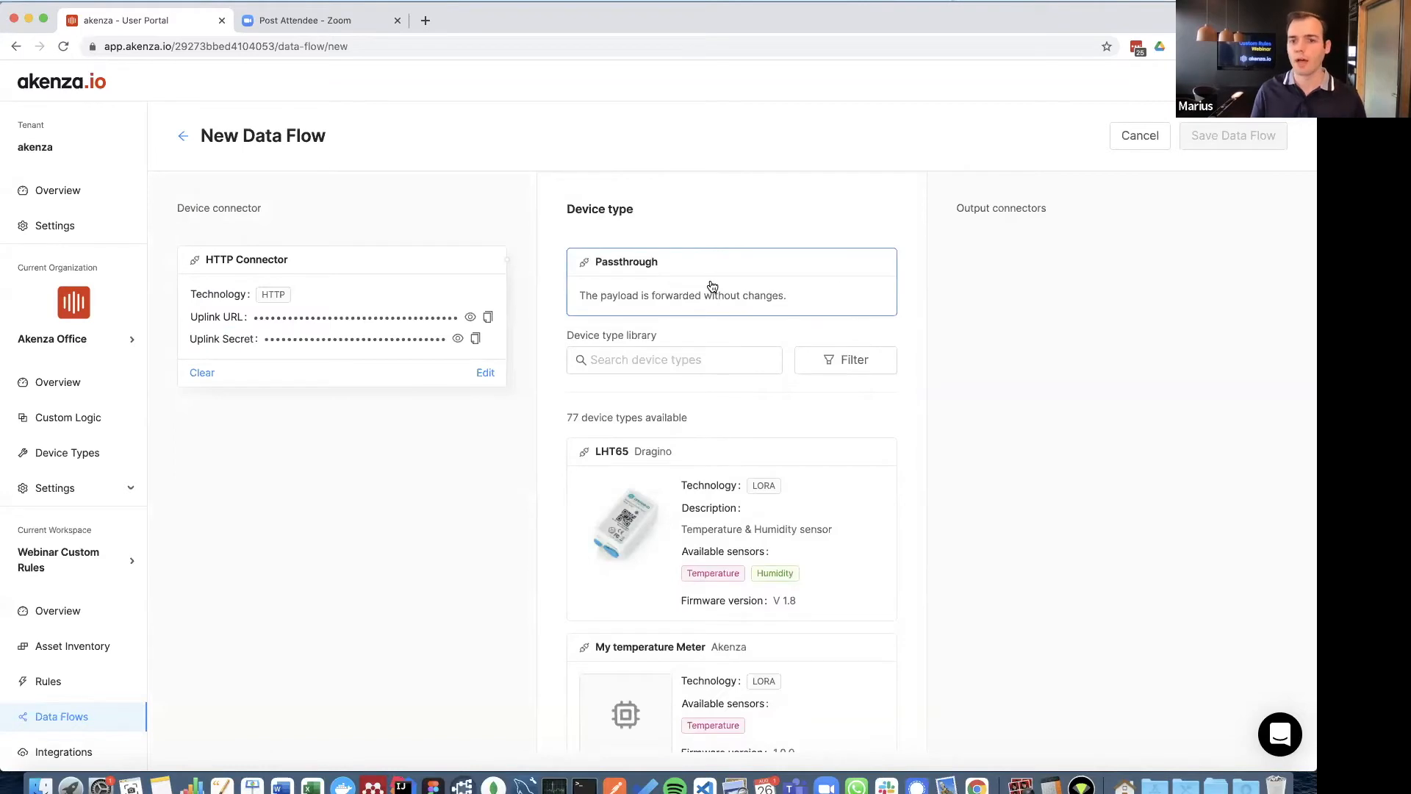
# Set the device type to Passthrough and the output to Akenza DB, and save the data flow as "HTTP DF".
pyautogui.click(669, 286)
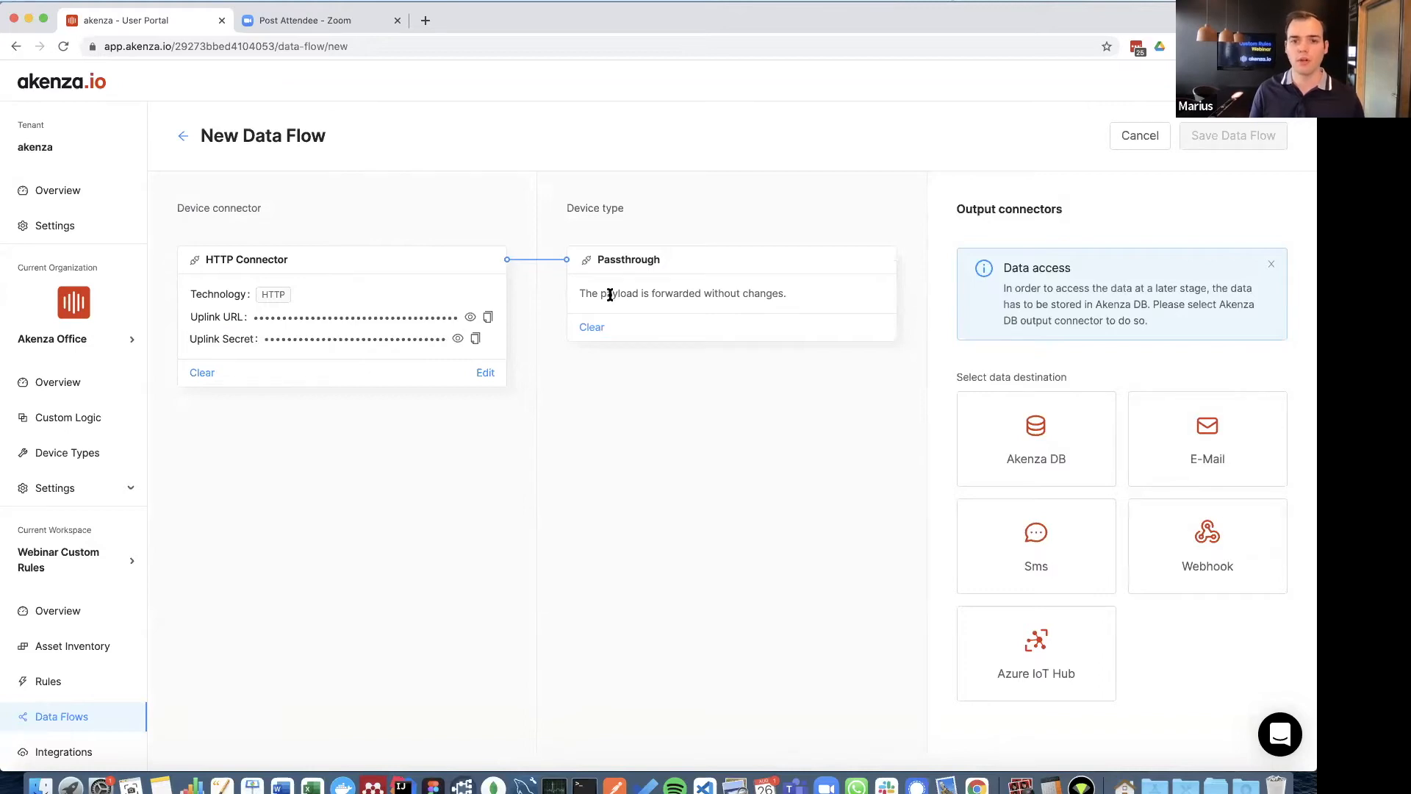
pyautogui.click(1042, 435)
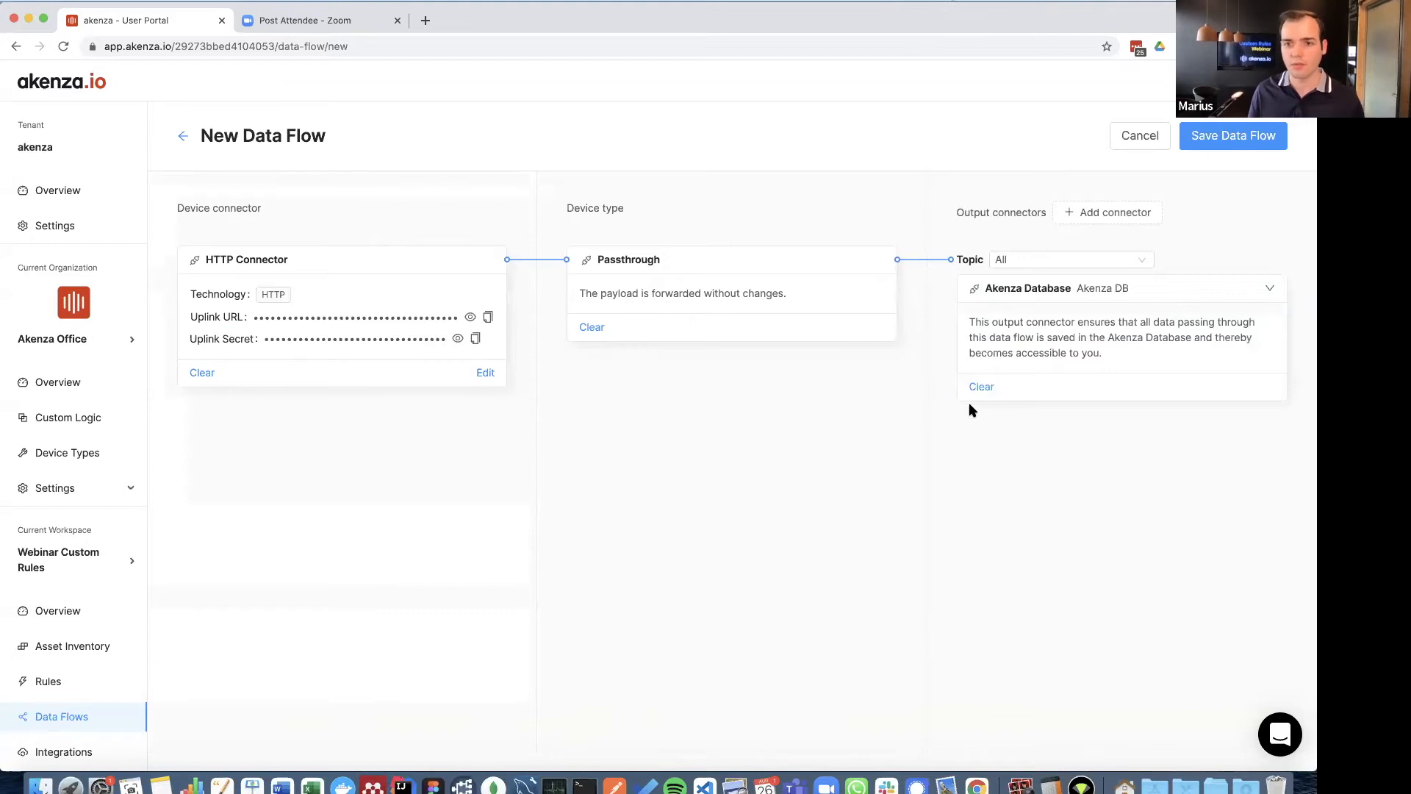
pyautogui.click(1262, 140)
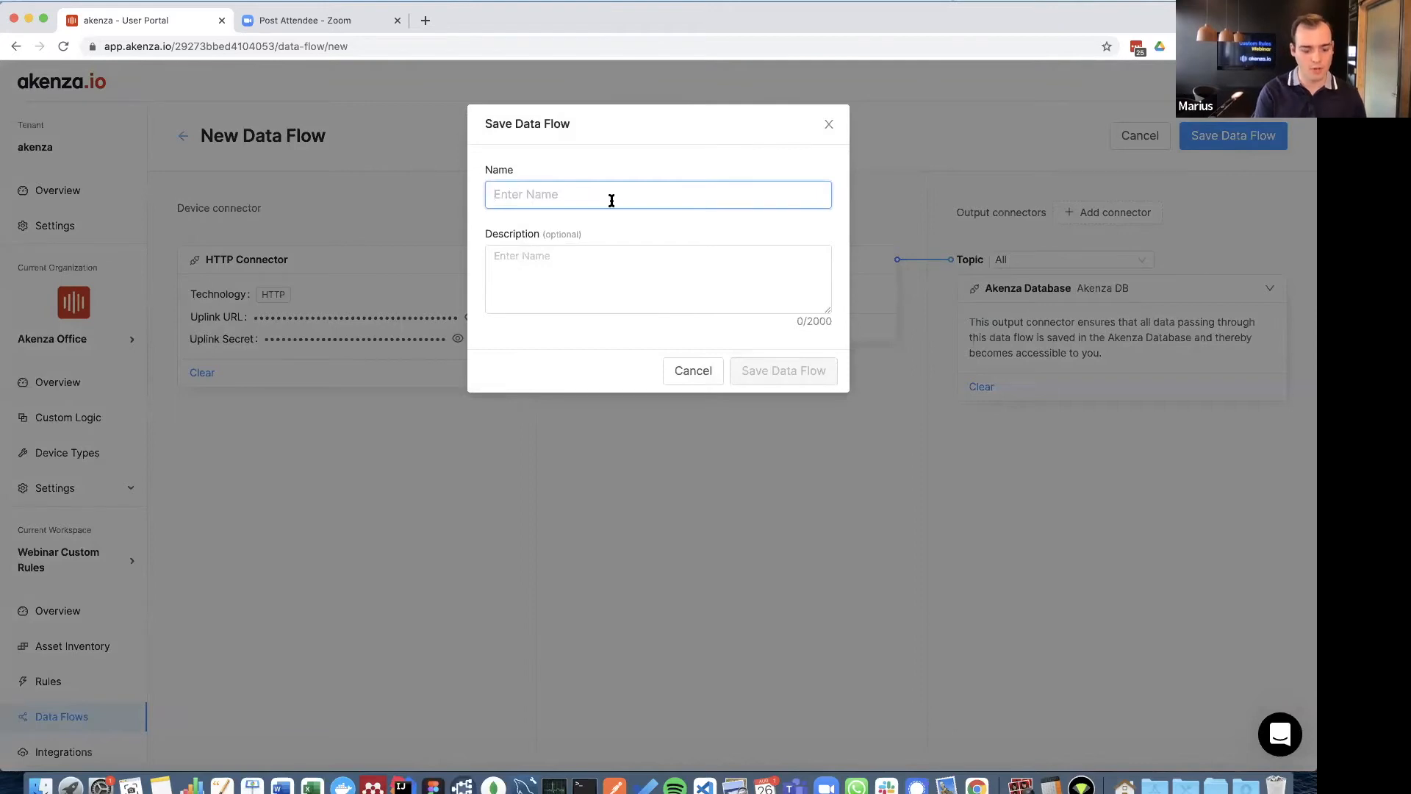
pyautogui.write('HTTP DF')
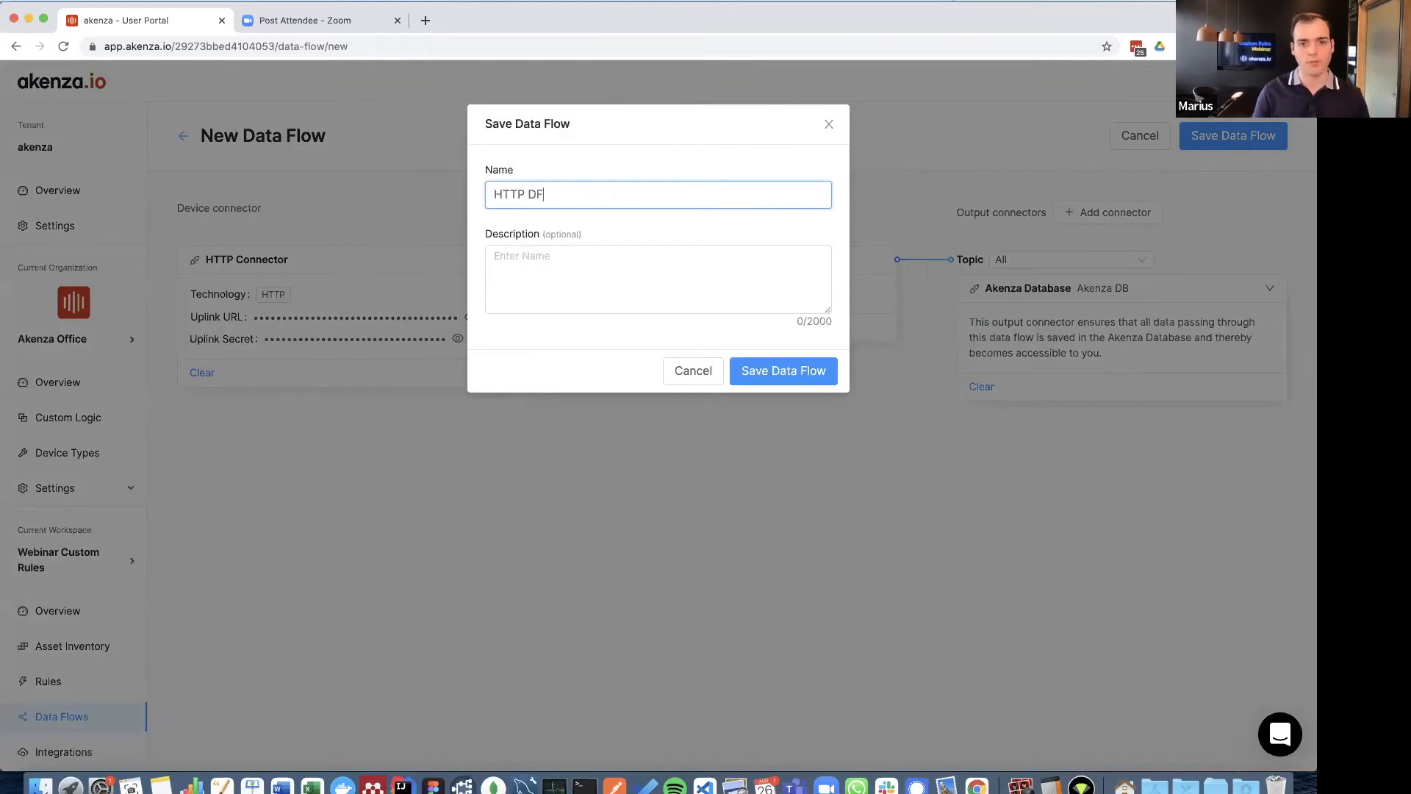
pyautogui.click(751, 368)
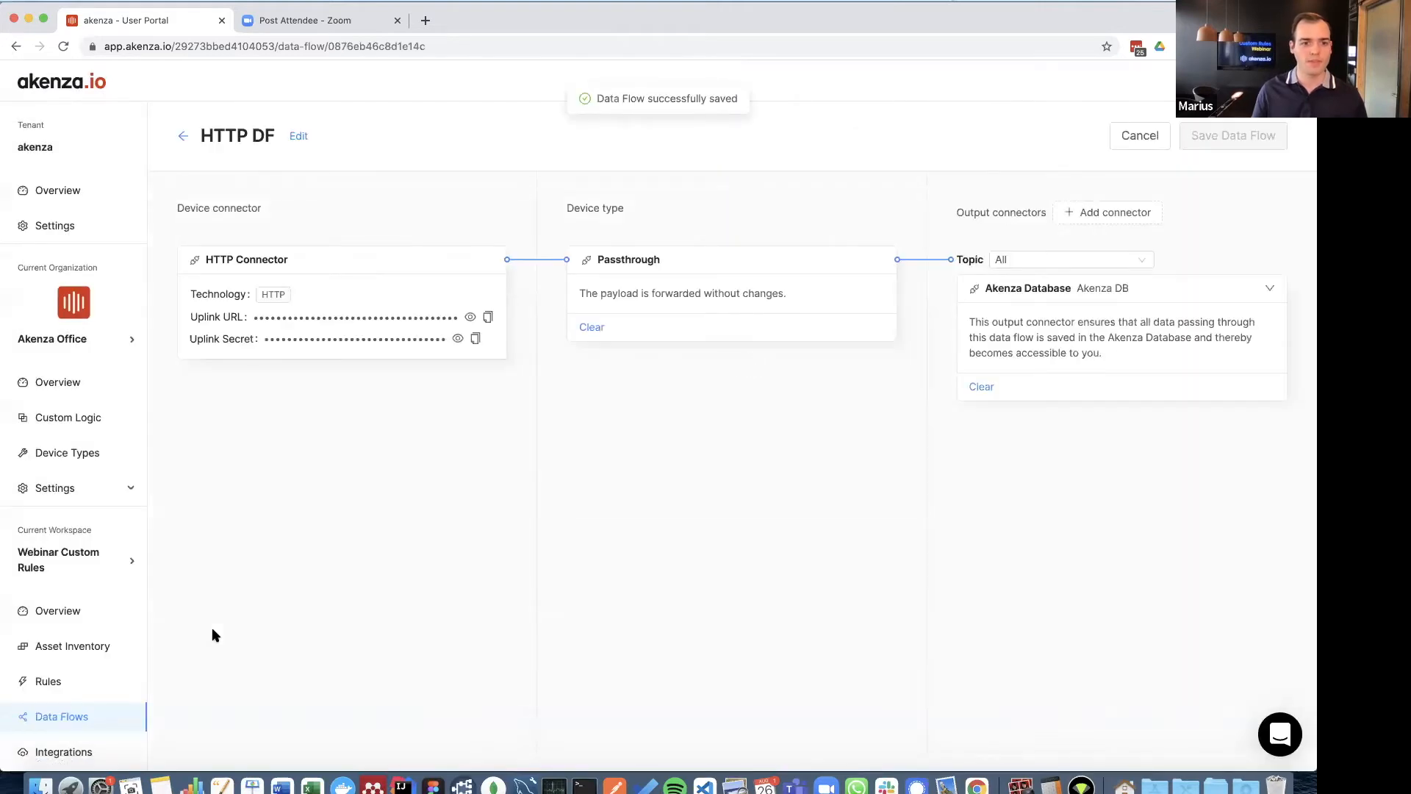
# Create a device named "Watertank 1" in the asset inventory, using the HTTP DF data flow and a generated device ID.
pyautogui.click(81, 644)
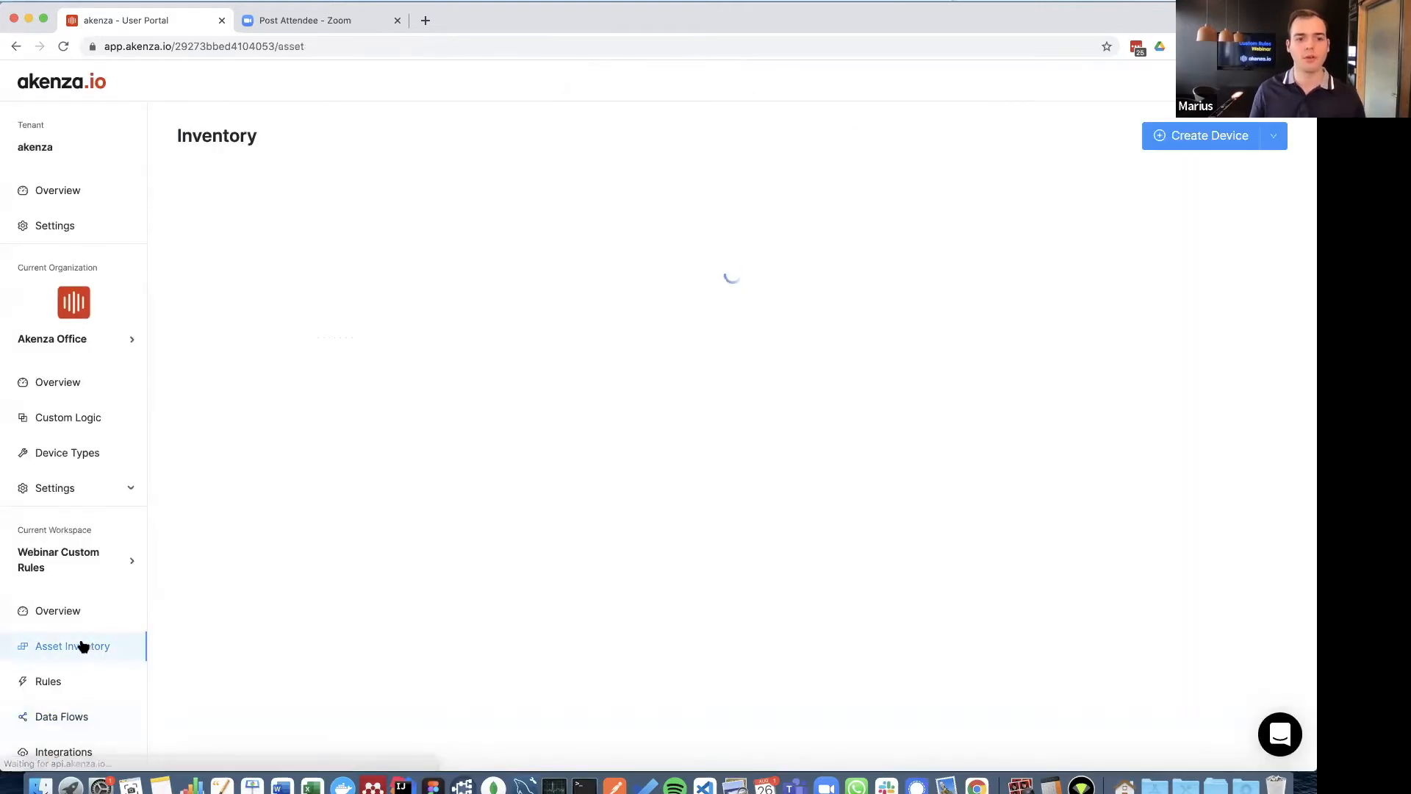
pyautogui.scroll(-1, 83, 639)
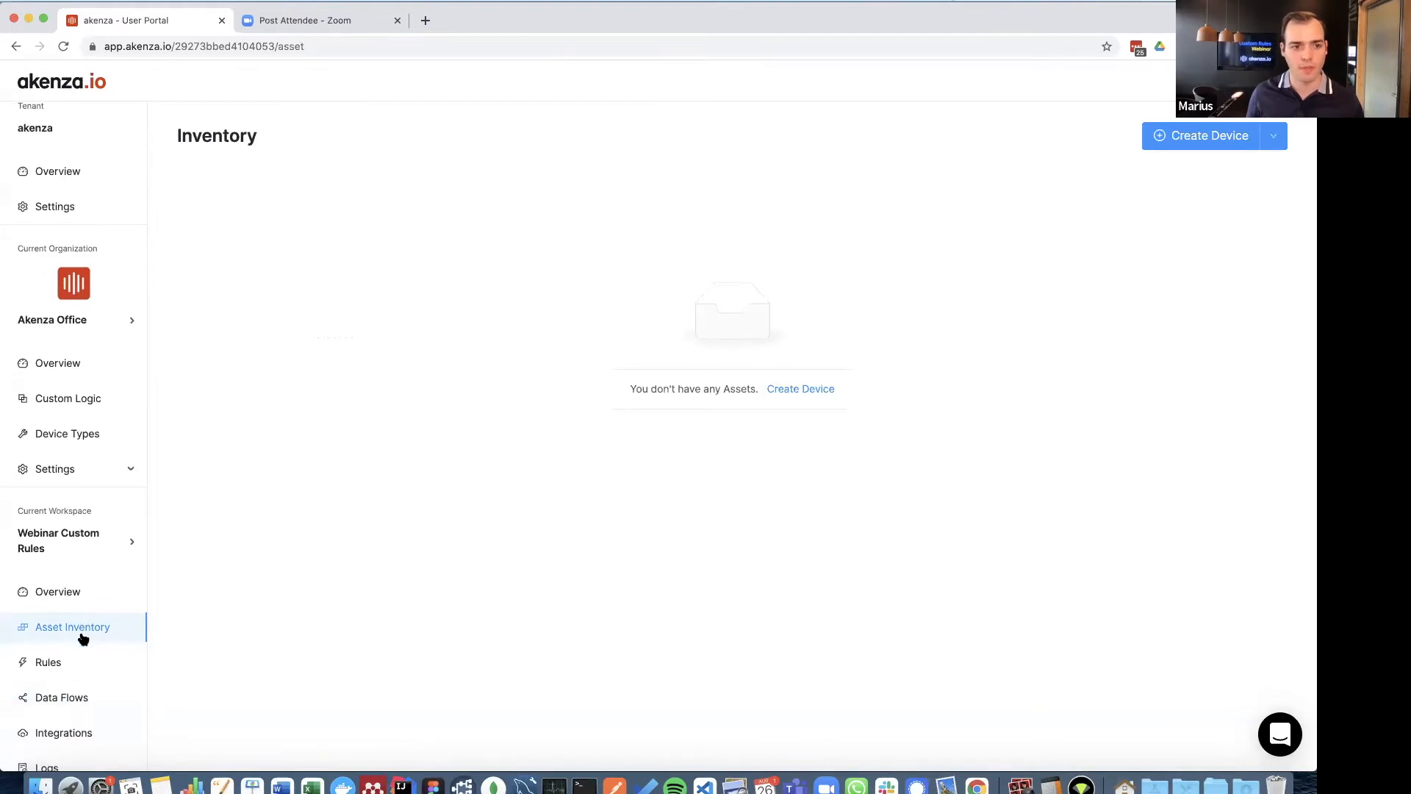
pyautogui.click(783, 389)
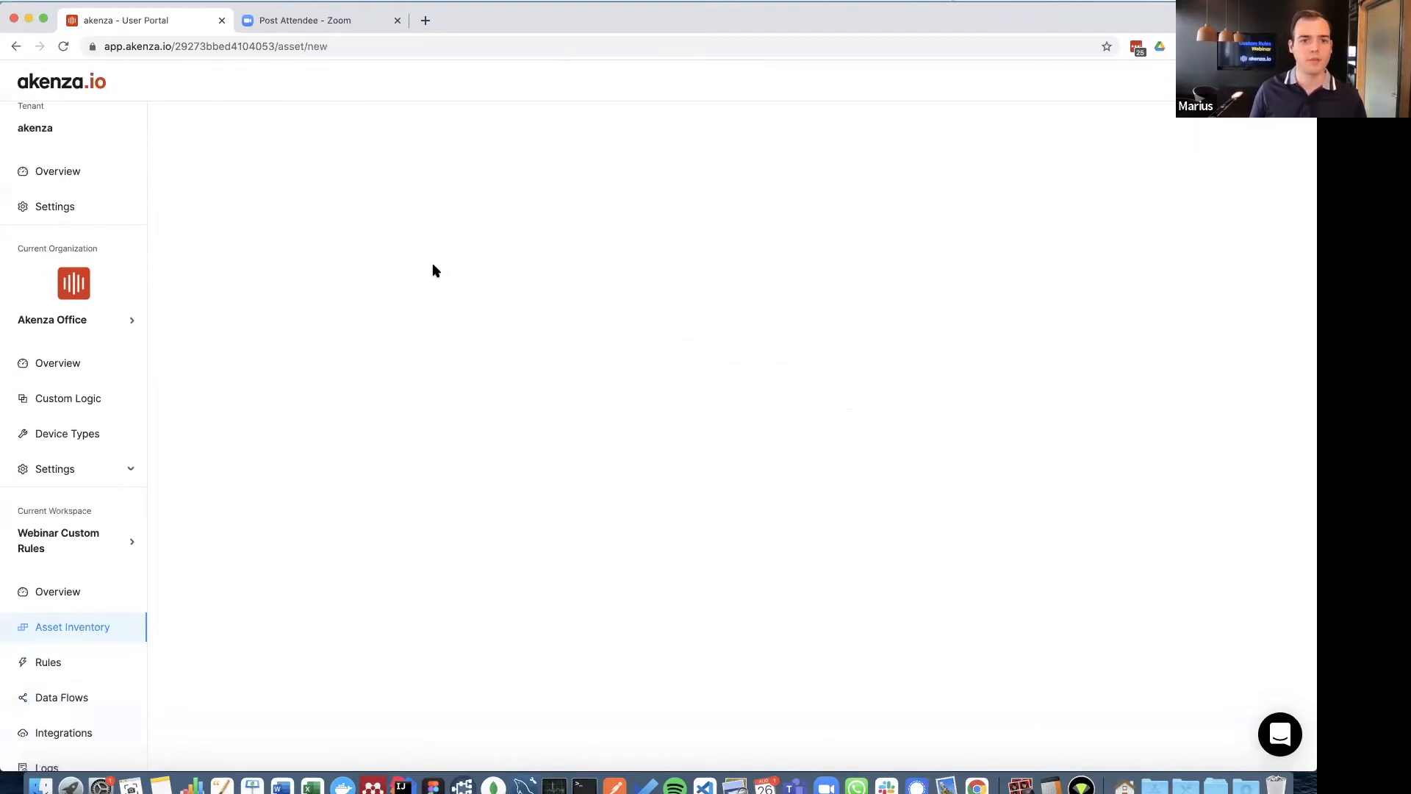
pyautogui.click(333, 245)
pyautogui.write('Watertank 1')
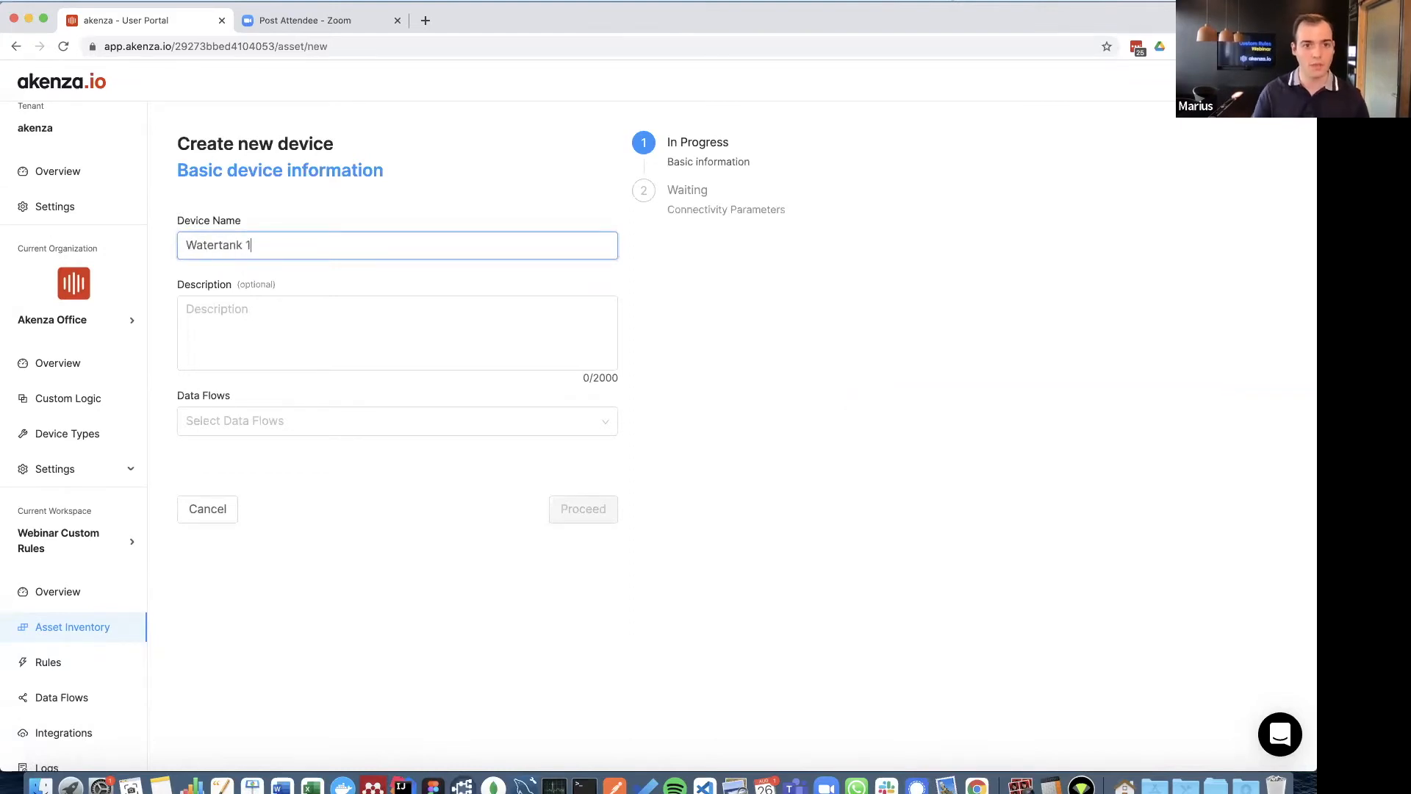
pyautogui.click(320, 430)
pyautogui.click(300, 457)
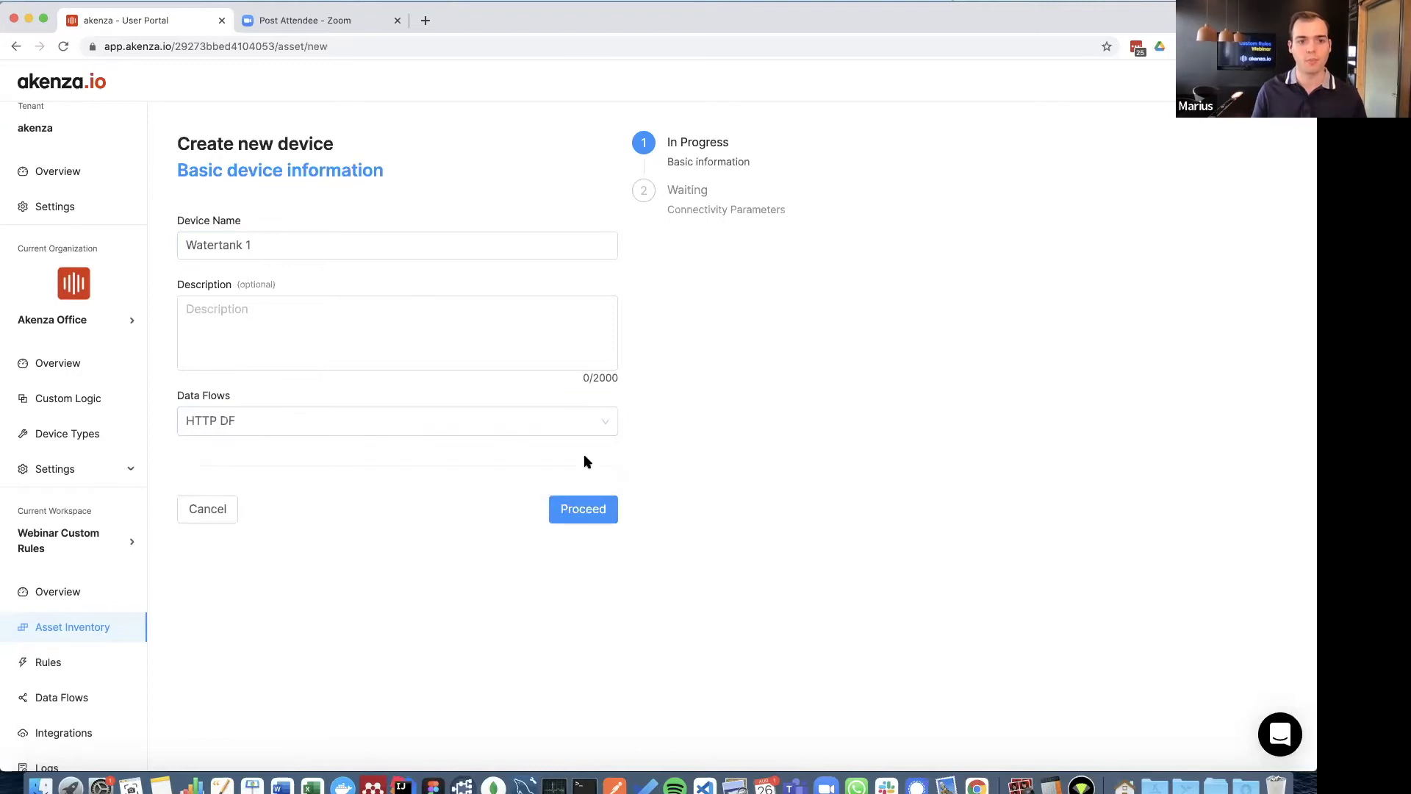
pyautogui.click(596, 515)
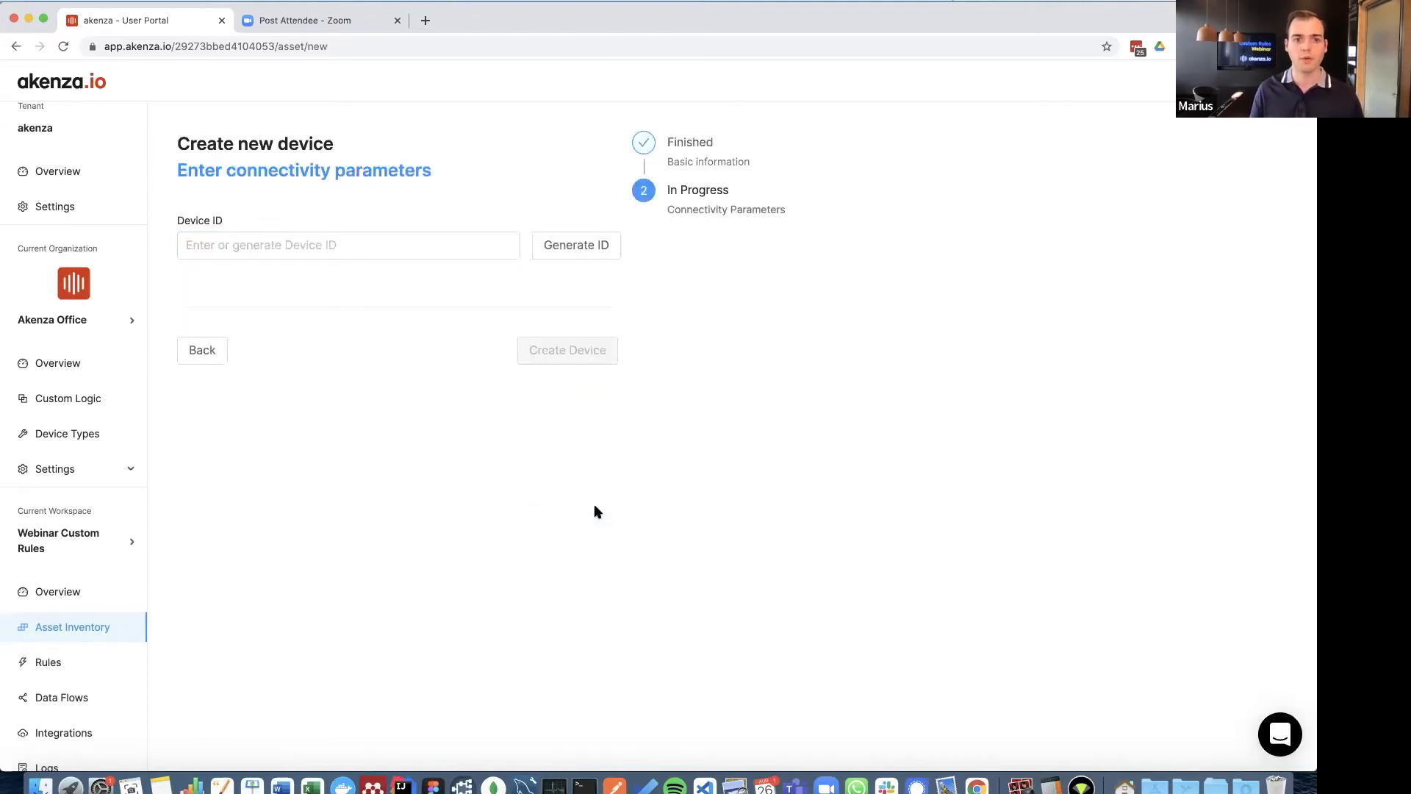
pyautogui.click(559, 250)
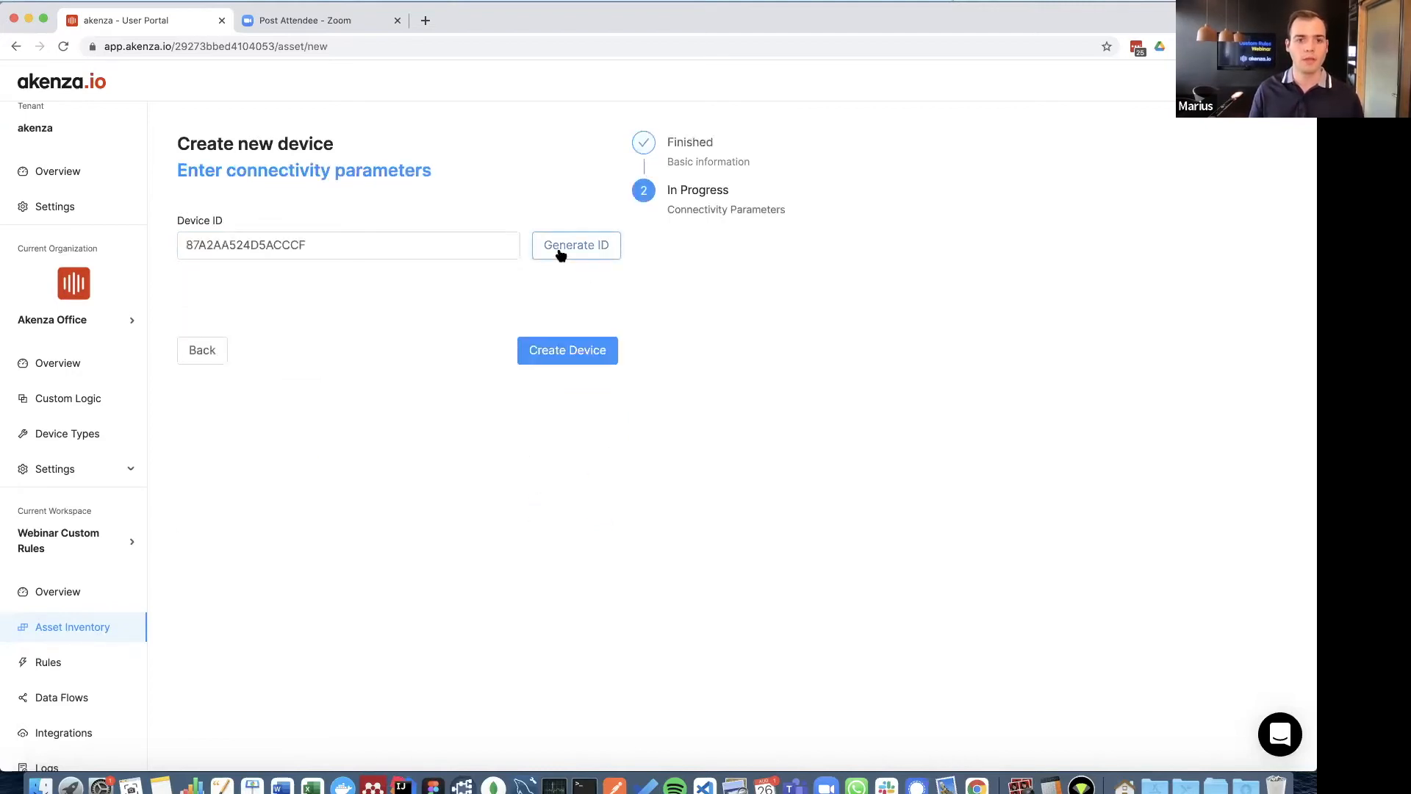
pyautogui.click(565, 353)
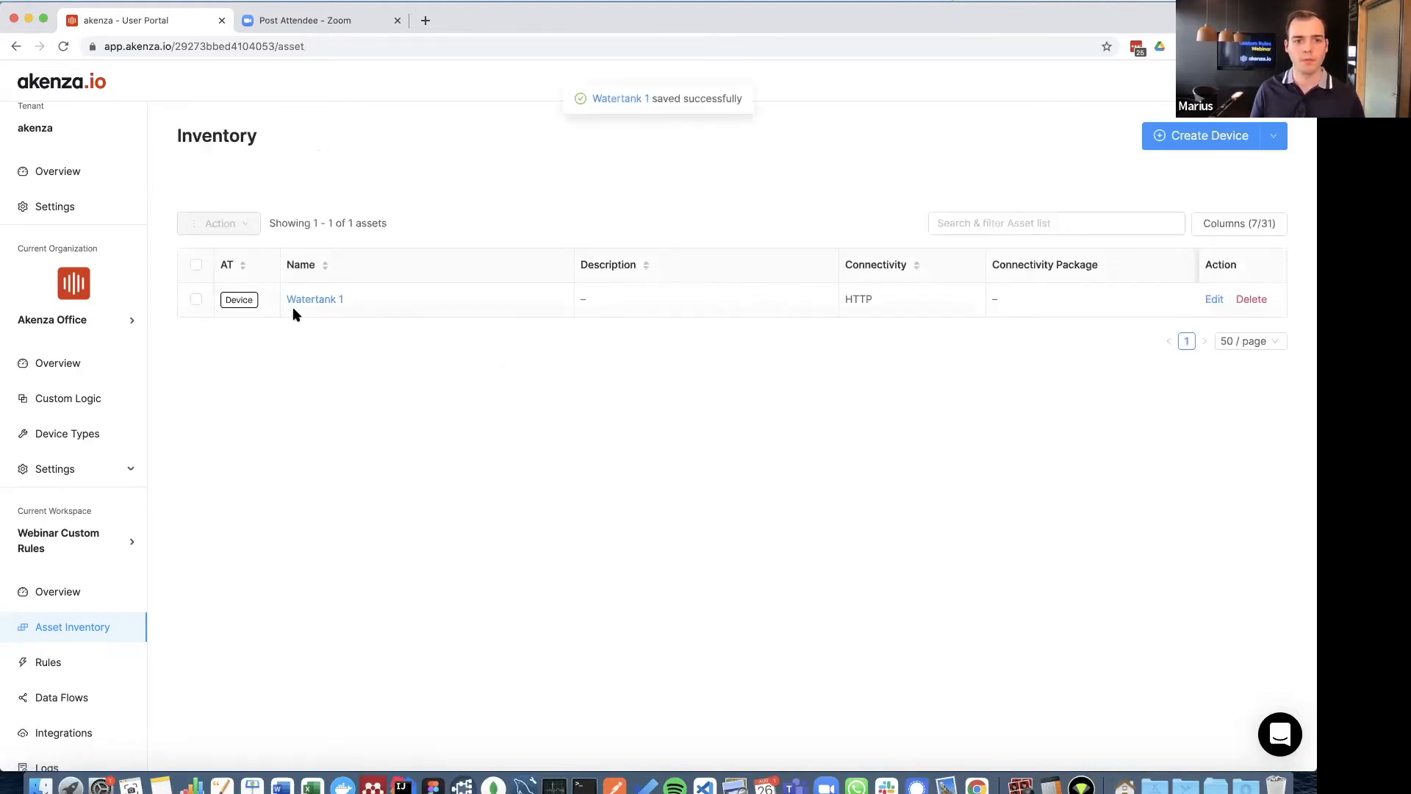
# Copy the uplink URL from the API configuration of the Watertank 1 device.
pyautogui.click(306, 300)
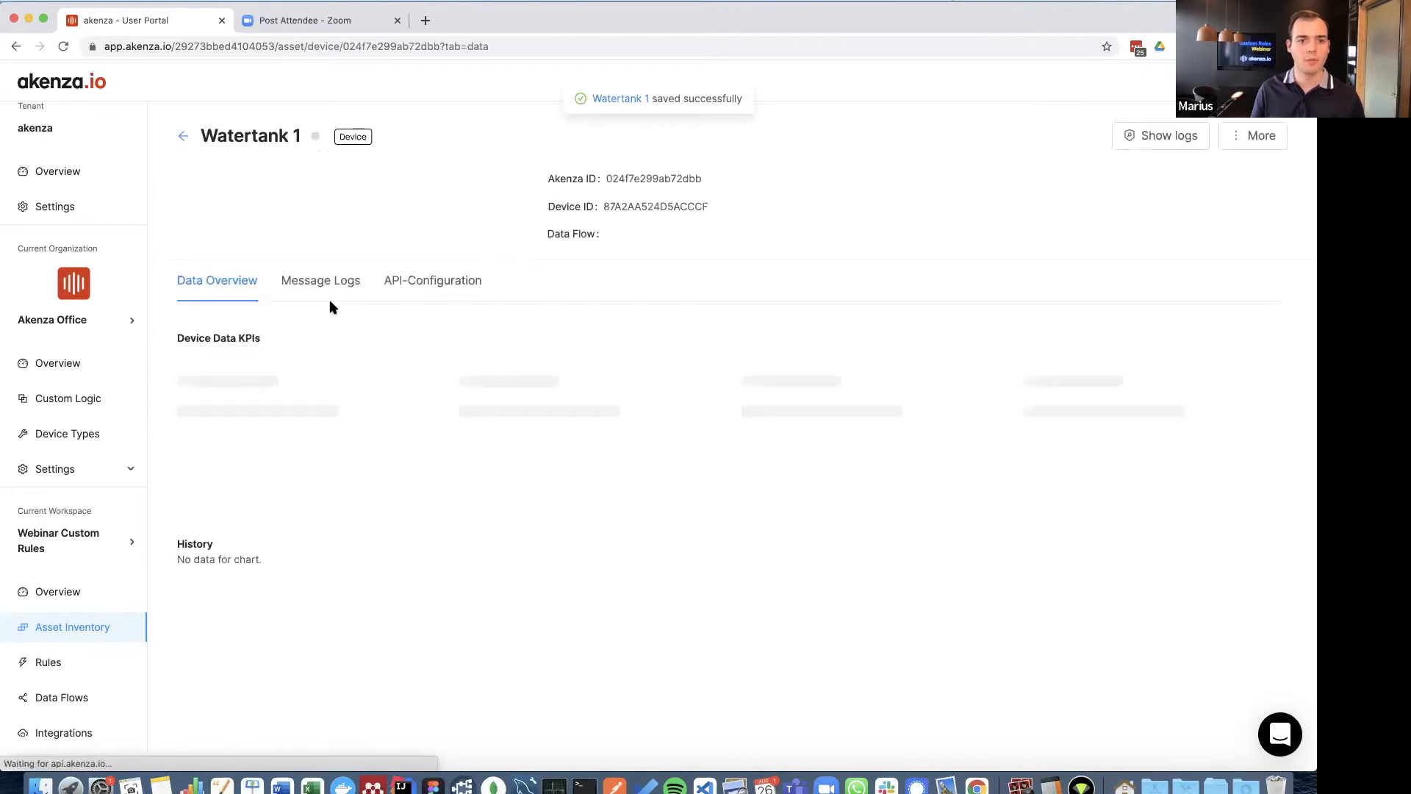
pyautogui.click(435, 291)
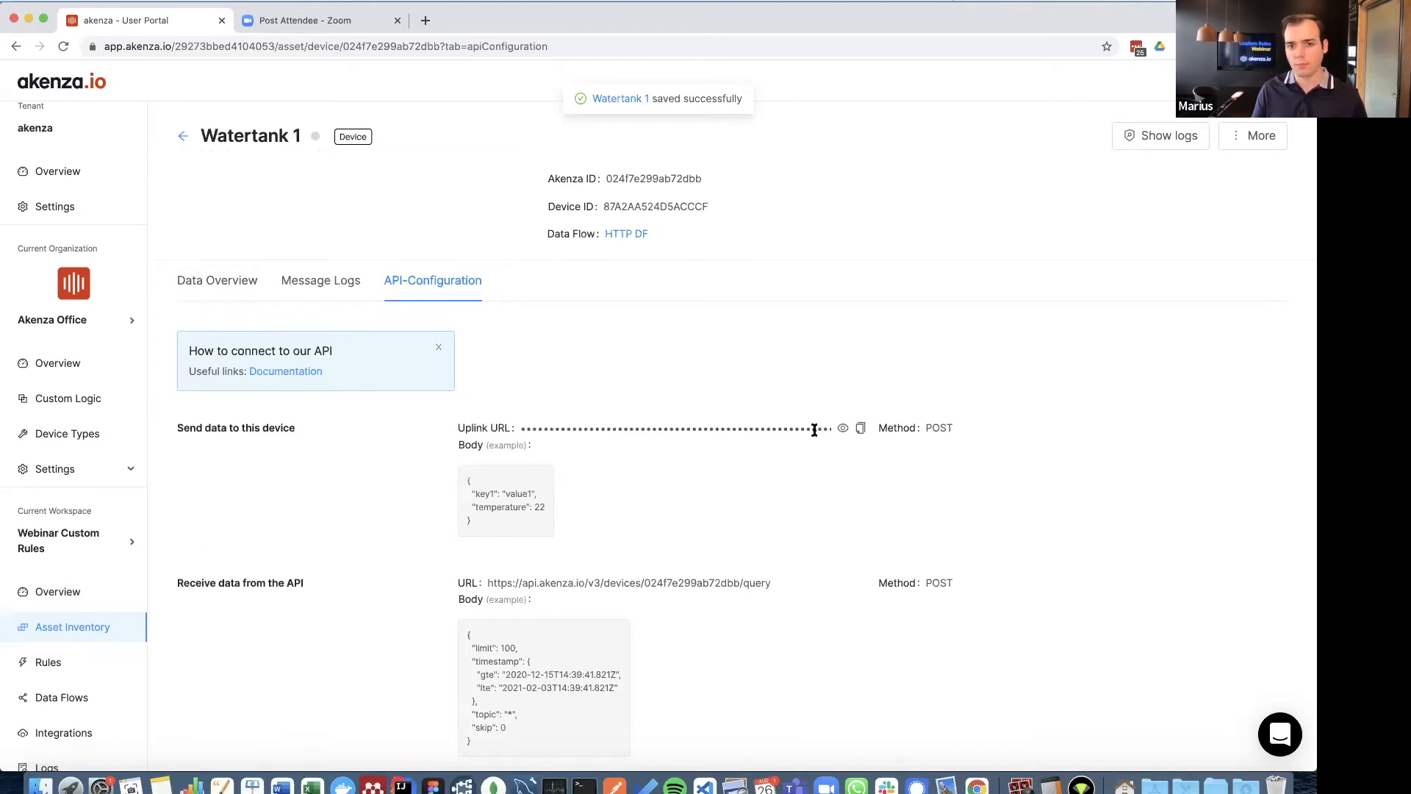
pyautogui.click(861, 430)
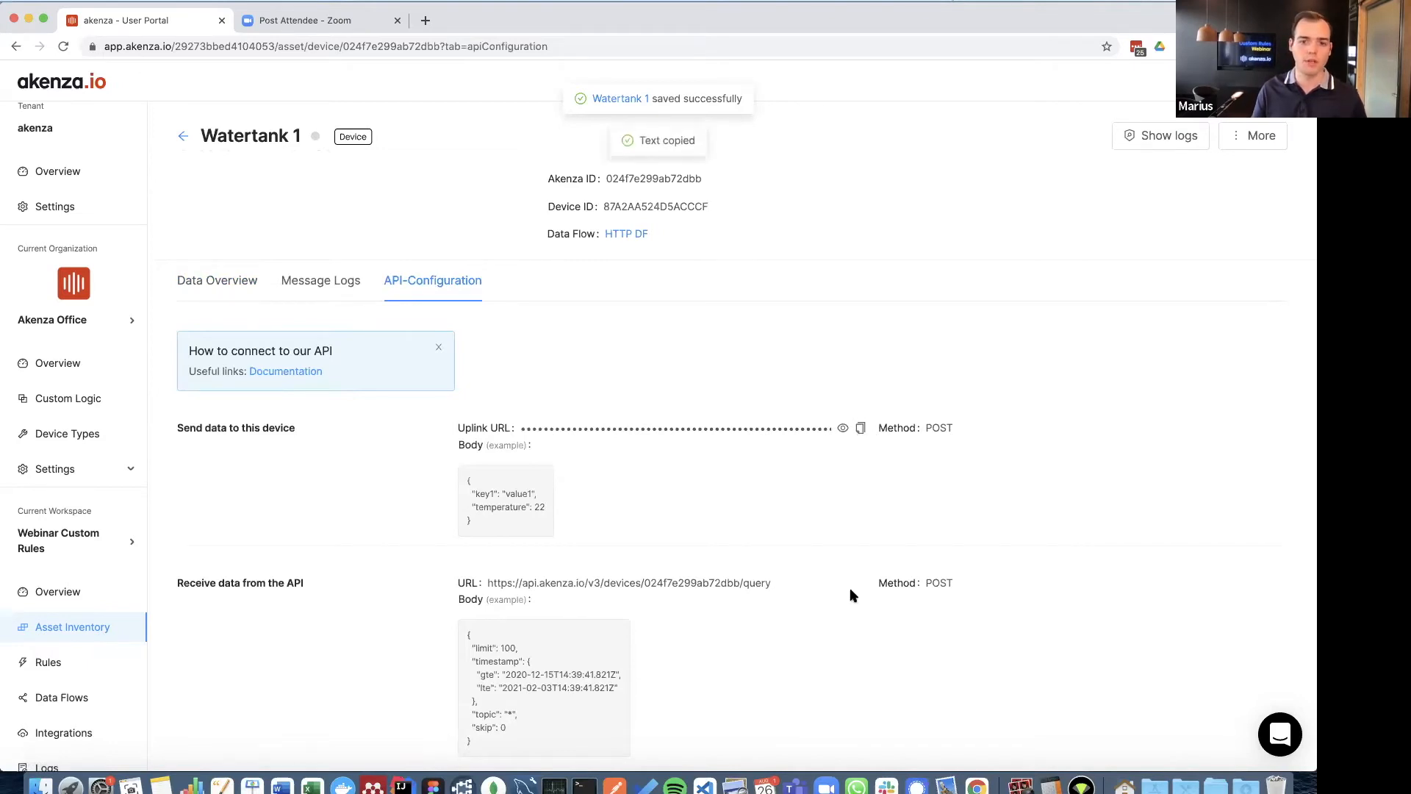
# Switch to Postman and replace the Send HTTP Uplink request's URL with the copied uplink URL containing the uplink secret.
pyautogui.click(625, 782)
pyautogui.click(444, 140)
pyautogui.press('super+a')
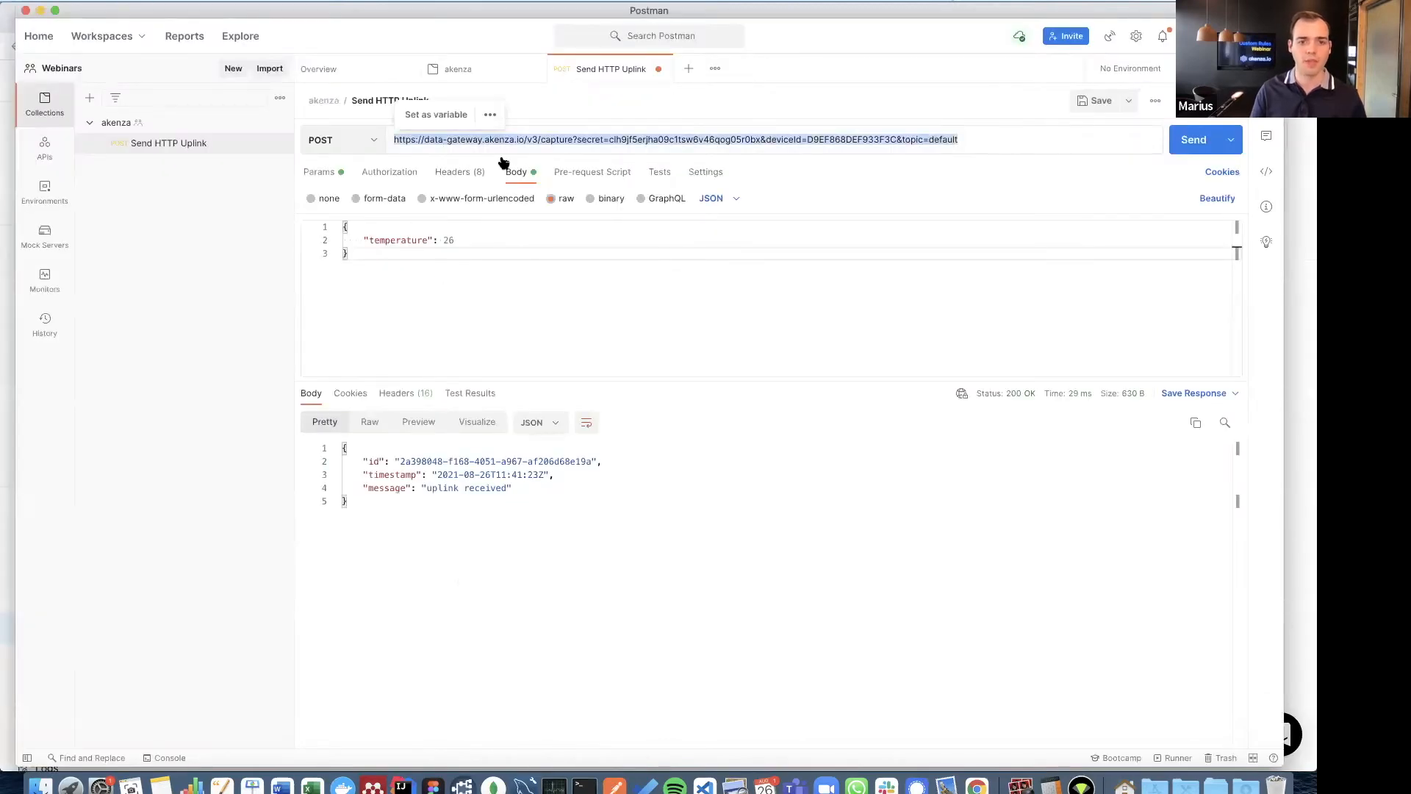
pyautogui.press('super+v')
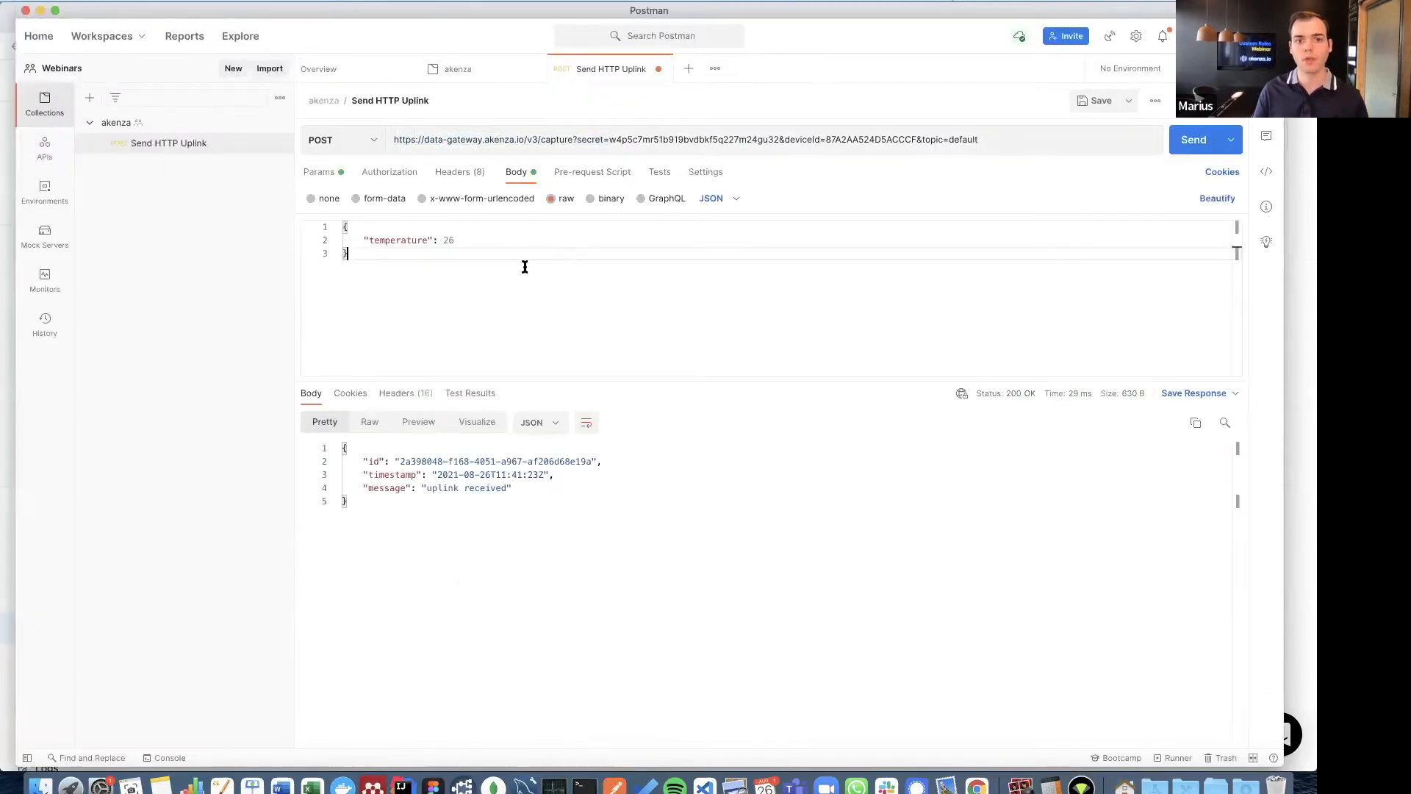
# Set the temperature in the JSON request body to 12 and send the POST request.
pyautogui.doubleClick(448, 241)
pyautogui.write('12')
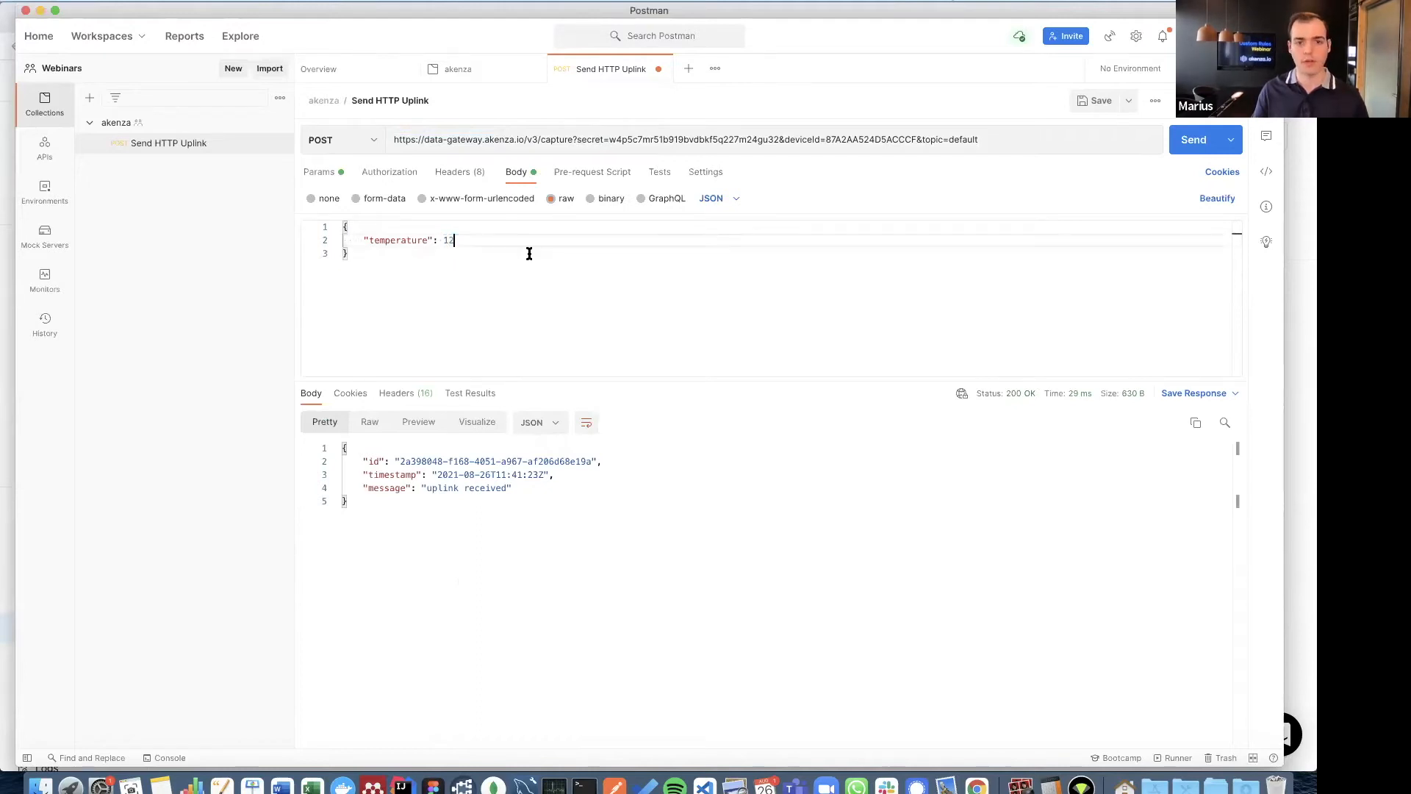
pyautogui.click(1193, 139)
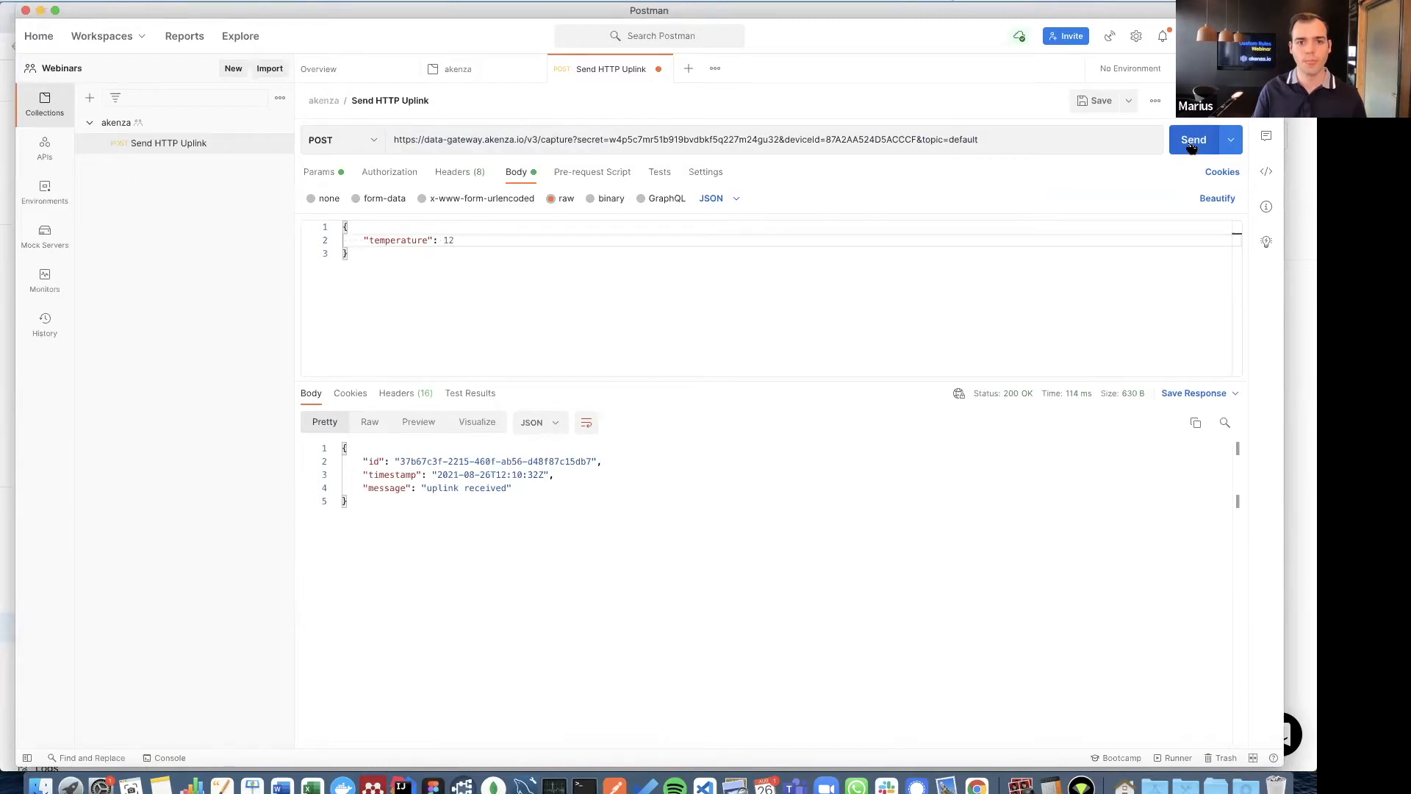
# Switch back to akenza in Chrome, reload the Watertank 1 page, and check its online status and message logs.
pyautogui.click(977, 786)
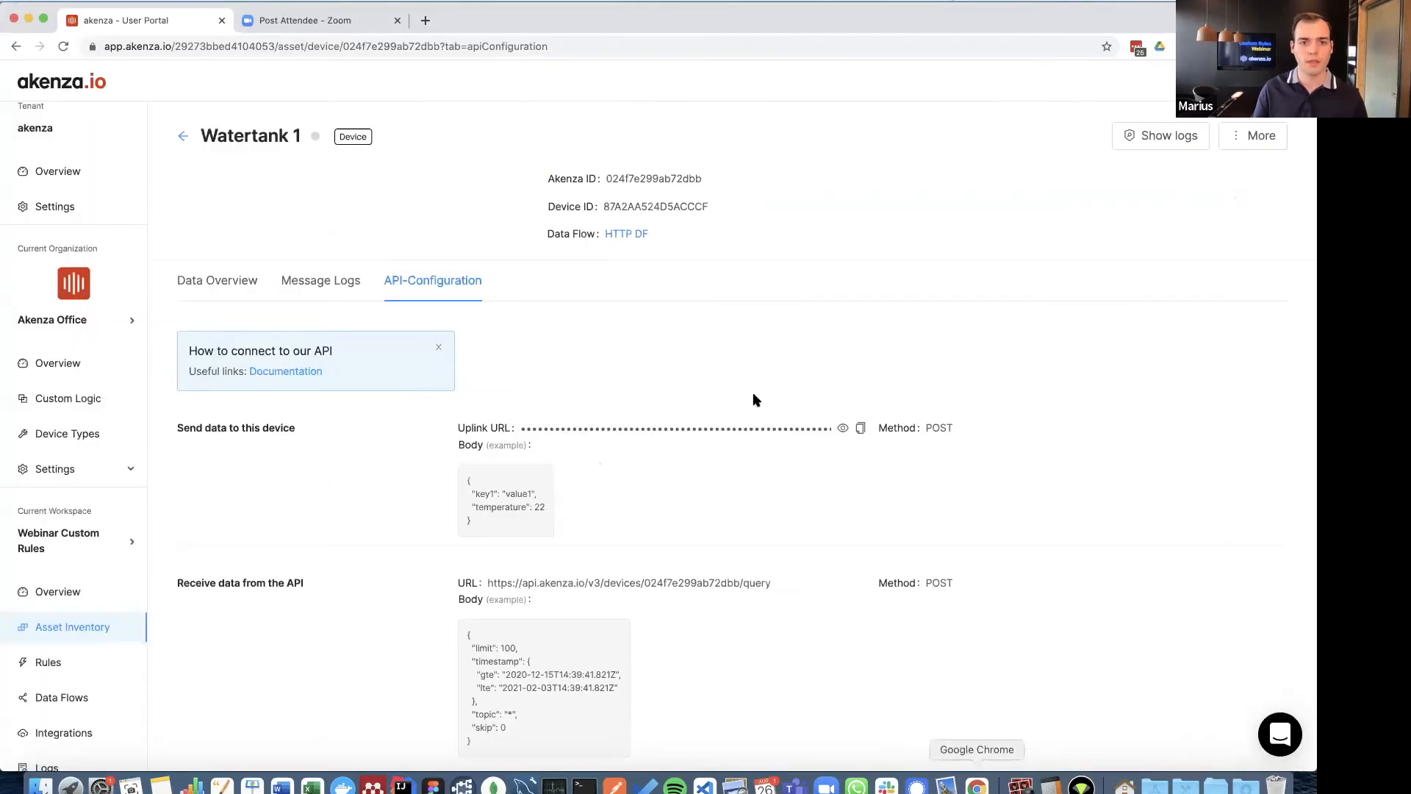
pyautogui.click(63, 47)
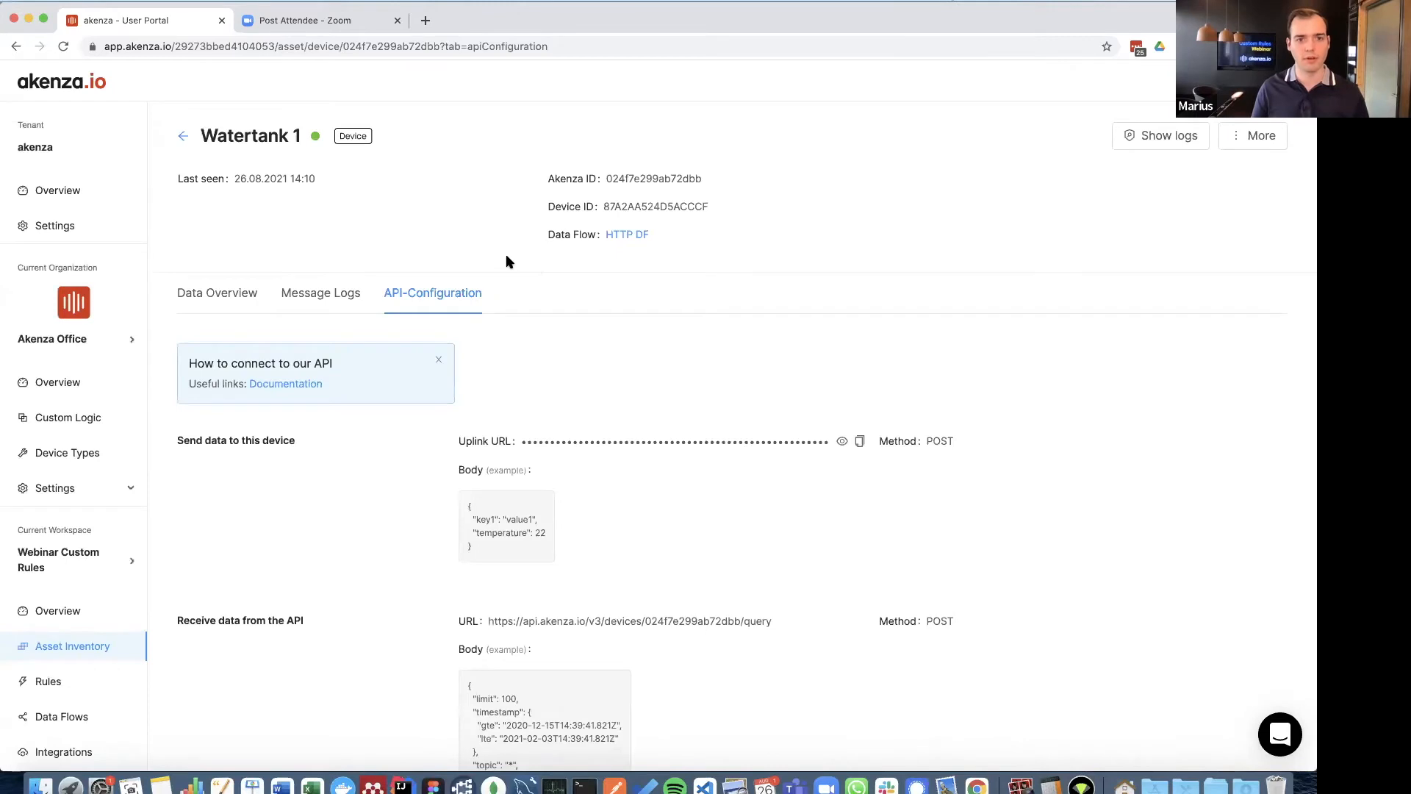
pyautogui.scroll(1, 346, 139)
pyautogui.moveTo(314, 137)
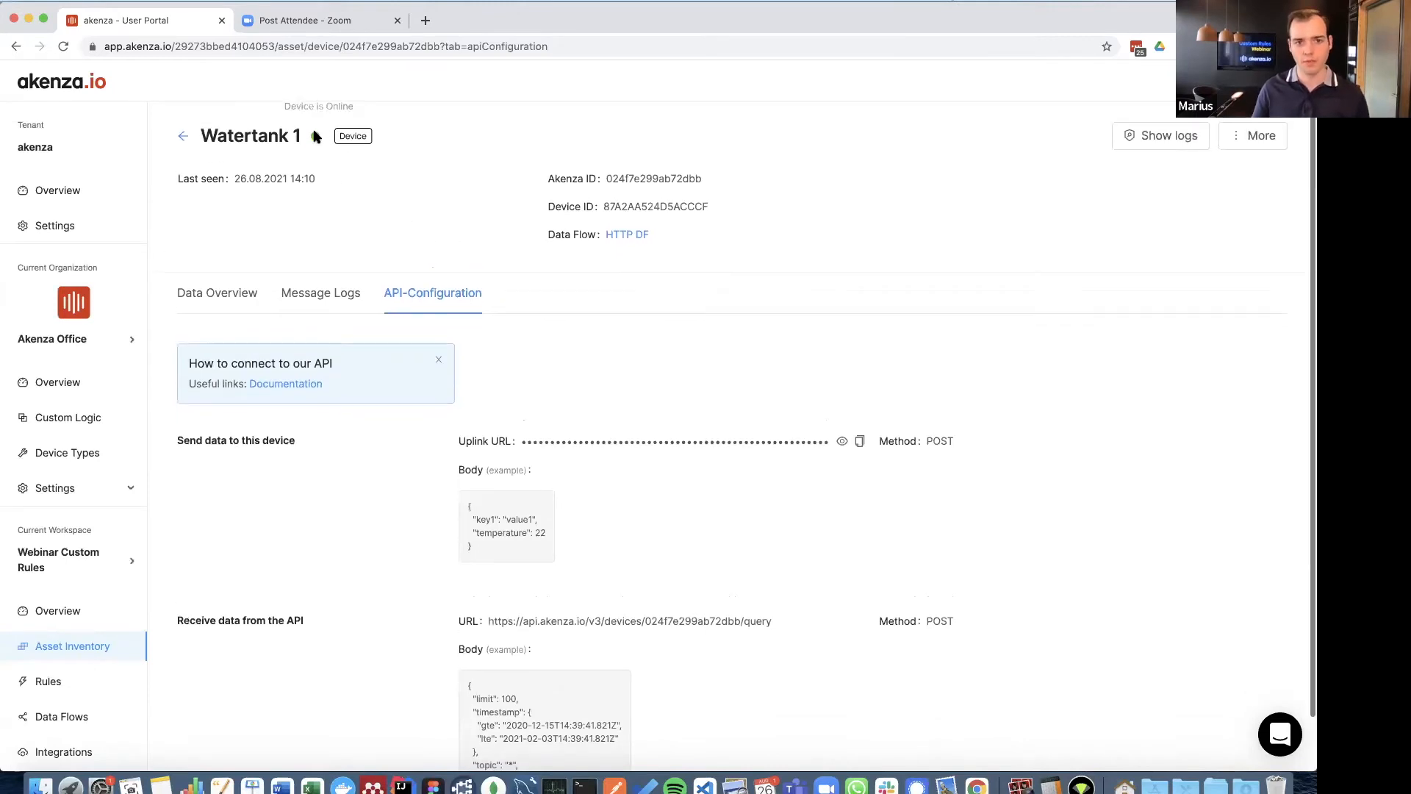
pyautogui.click(319, 292)
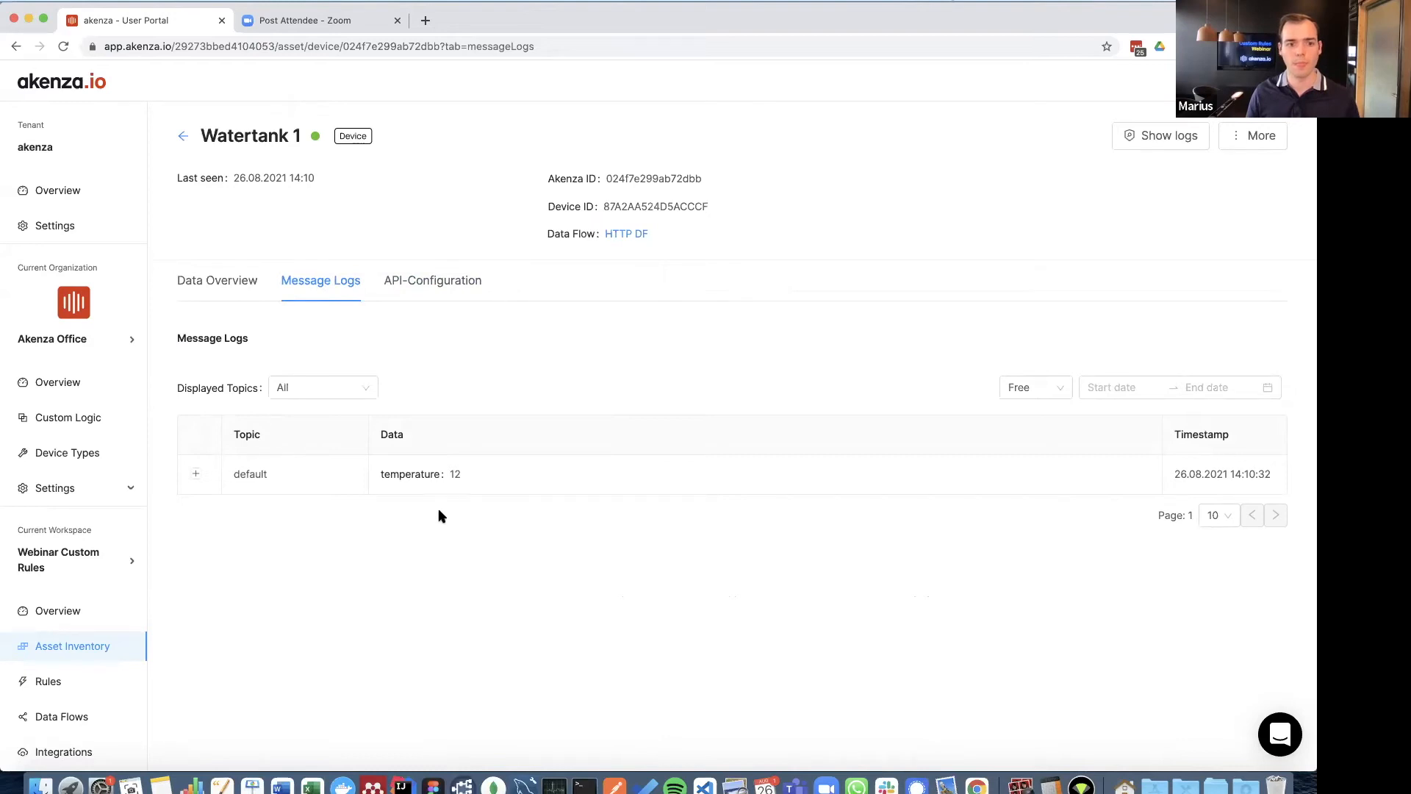
# Start a new rule with the Watertank 1 device as input and a Comparison block as its logic.
pyautogui.scroll(-3, 94, 637)
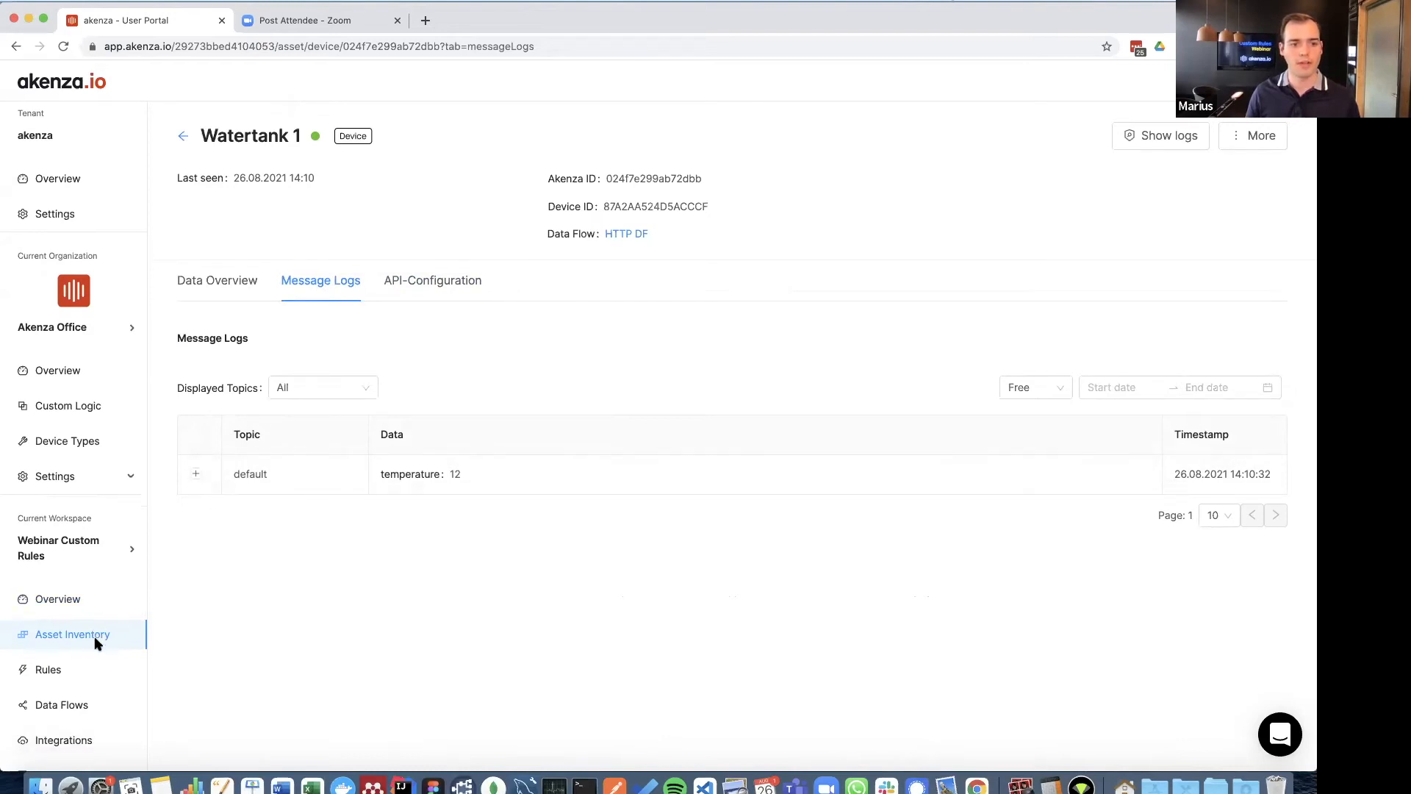
pyautogui.click(65, 599)
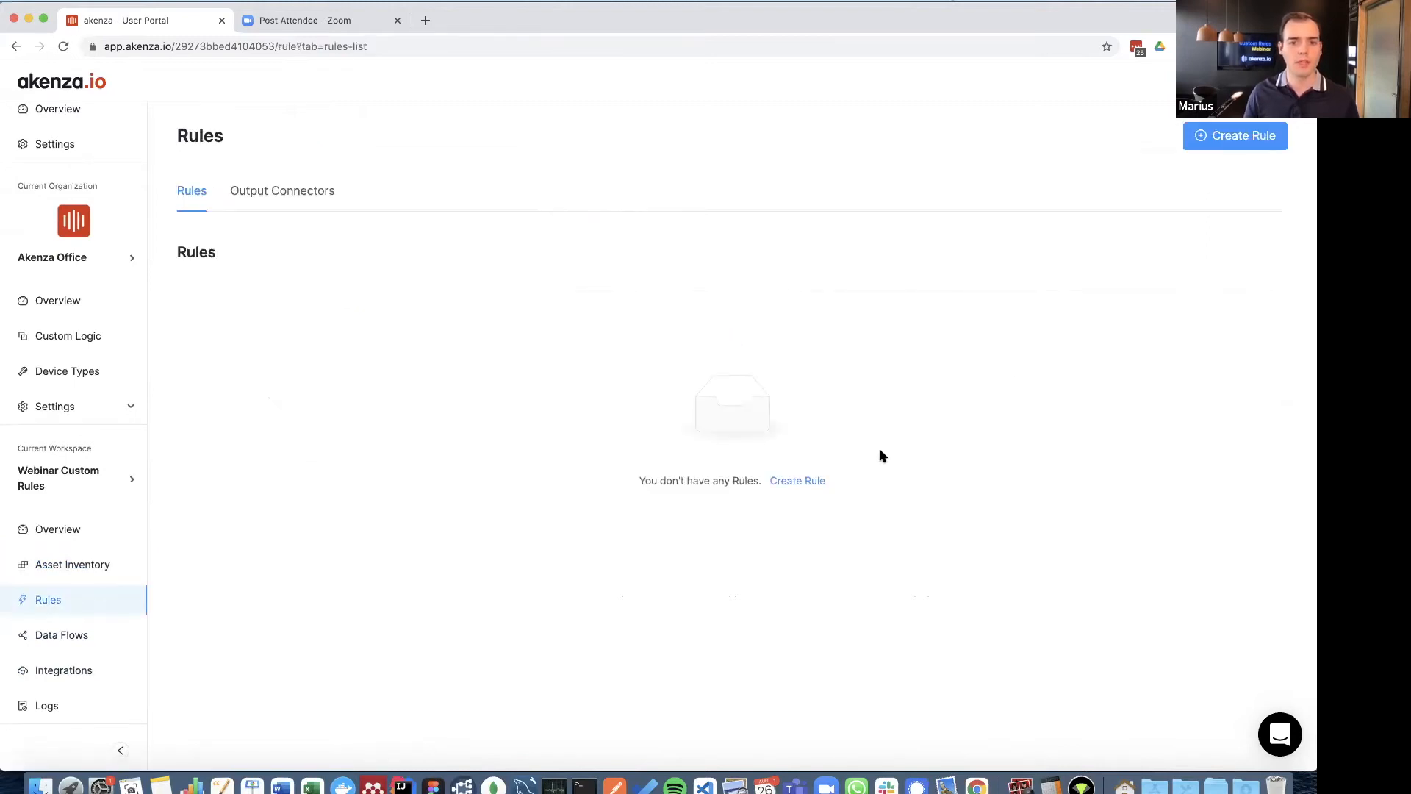
pyautogui.click(803, 483)
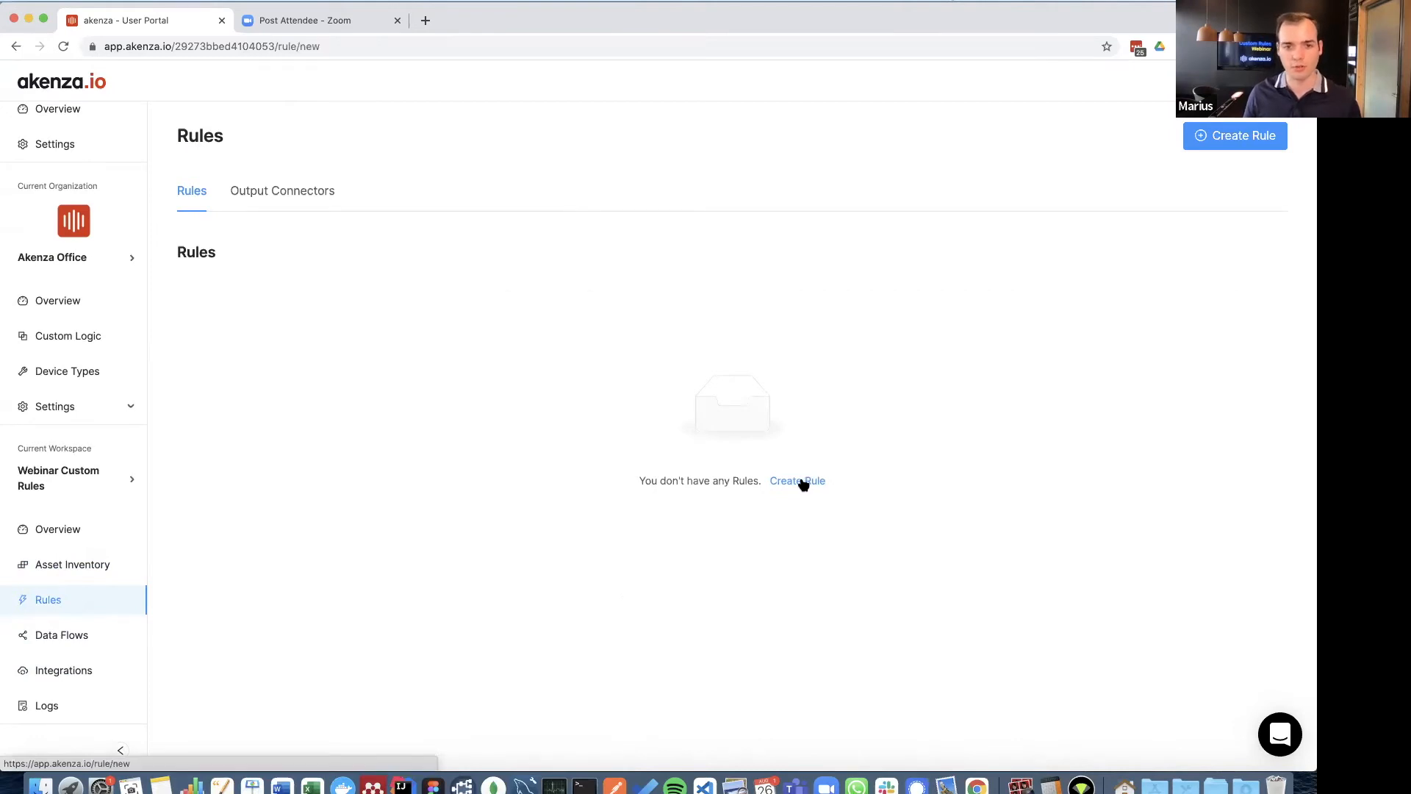
pyautogui.click(327, 471)
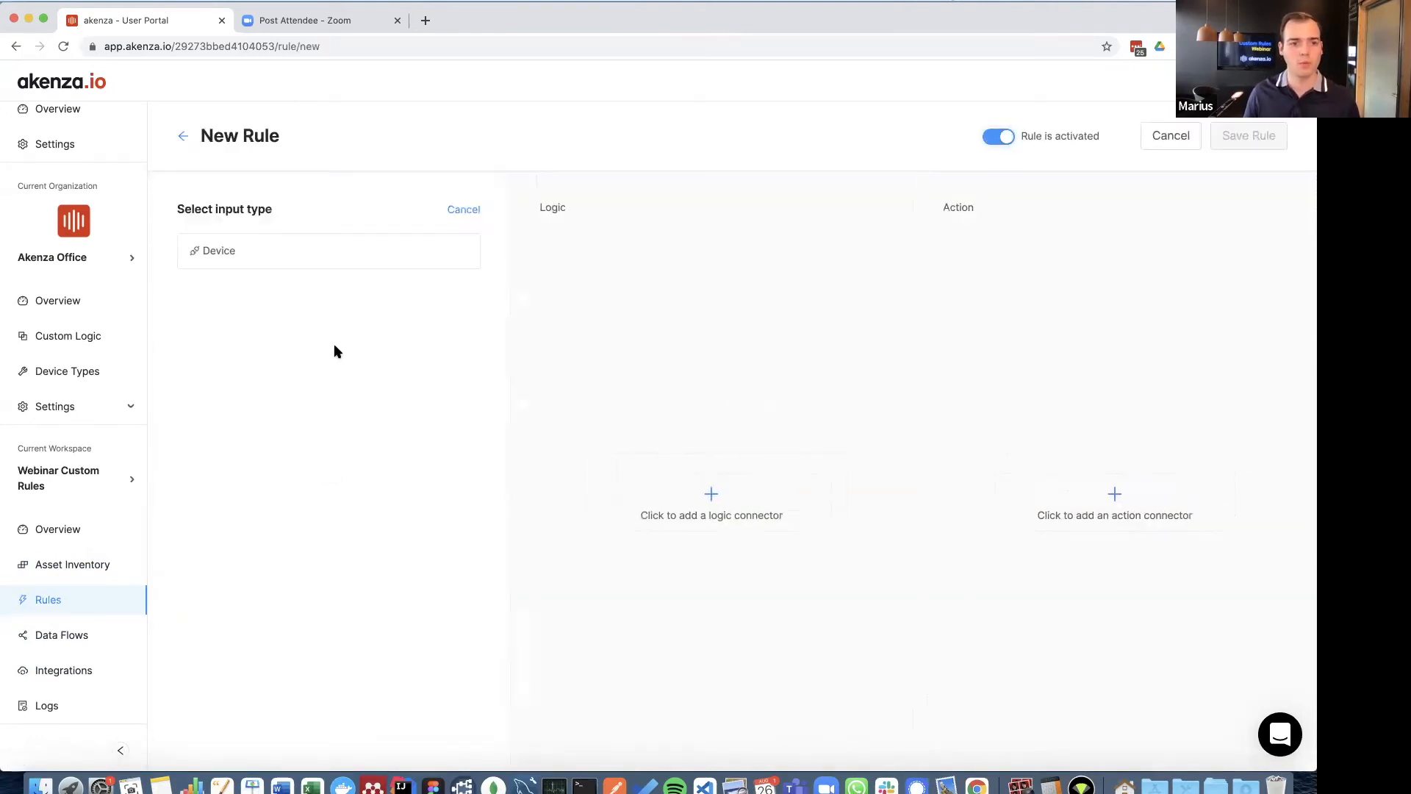
pyautogui.click(274, 249)
pyautogui.click(308, 368)
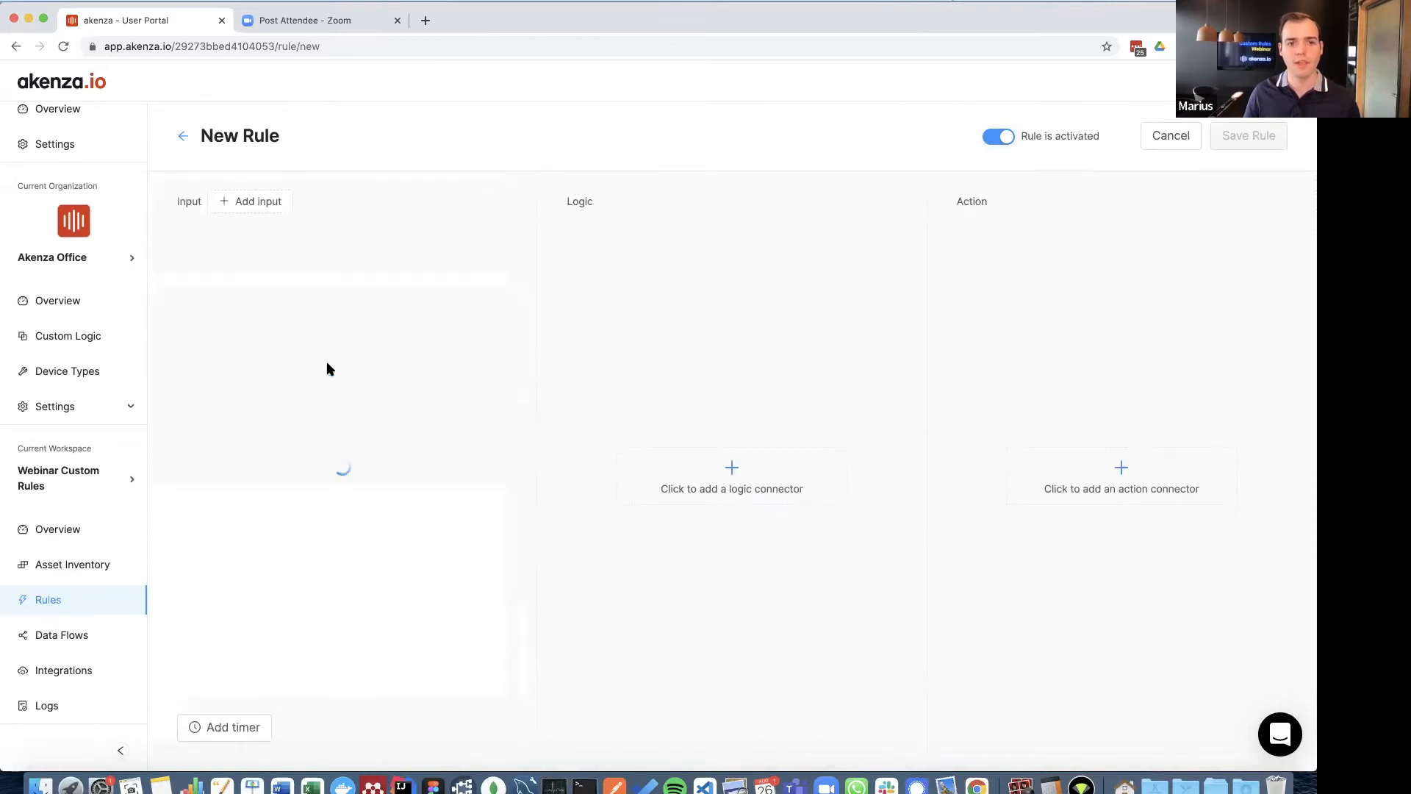
pyautogui.click(751, 492)
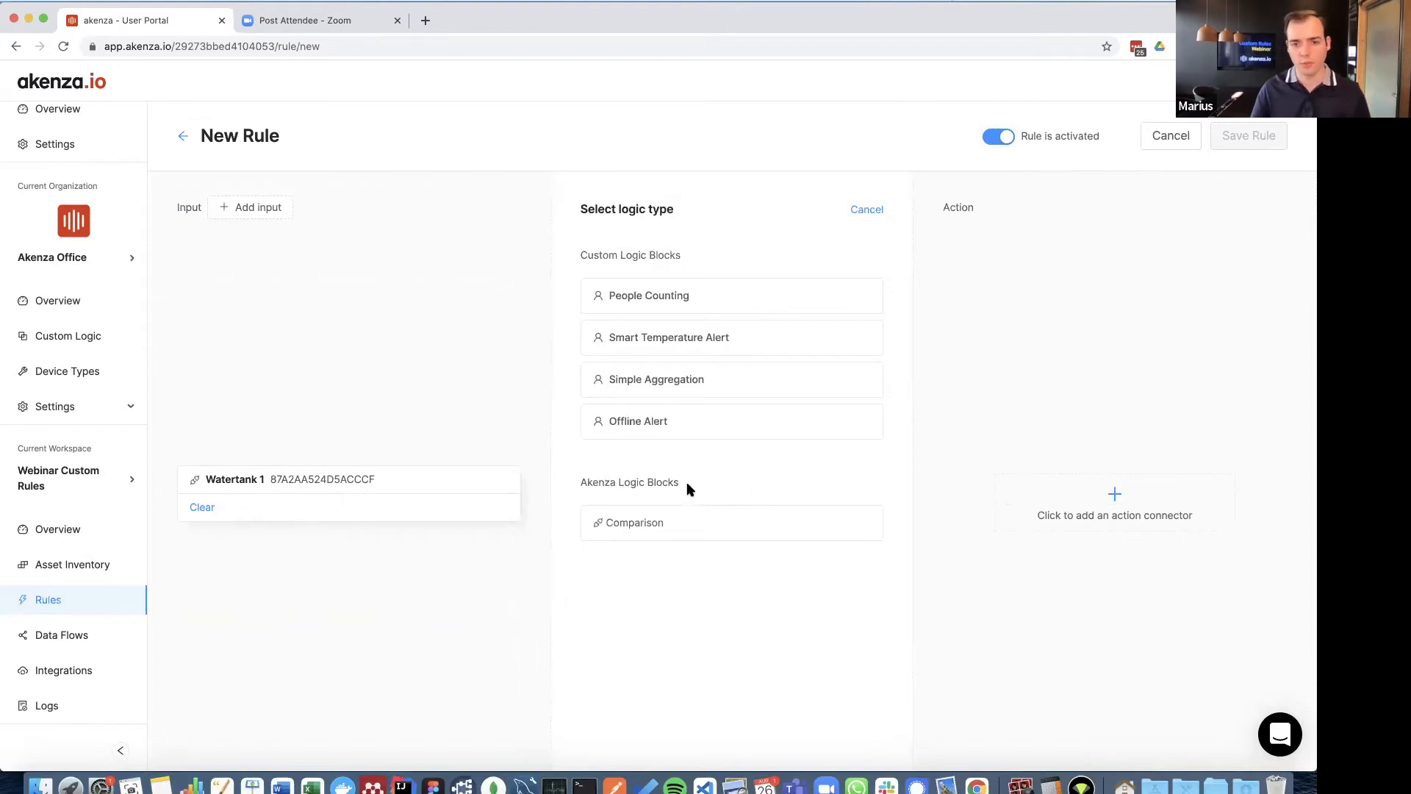
pyautogui.click(674, 520)
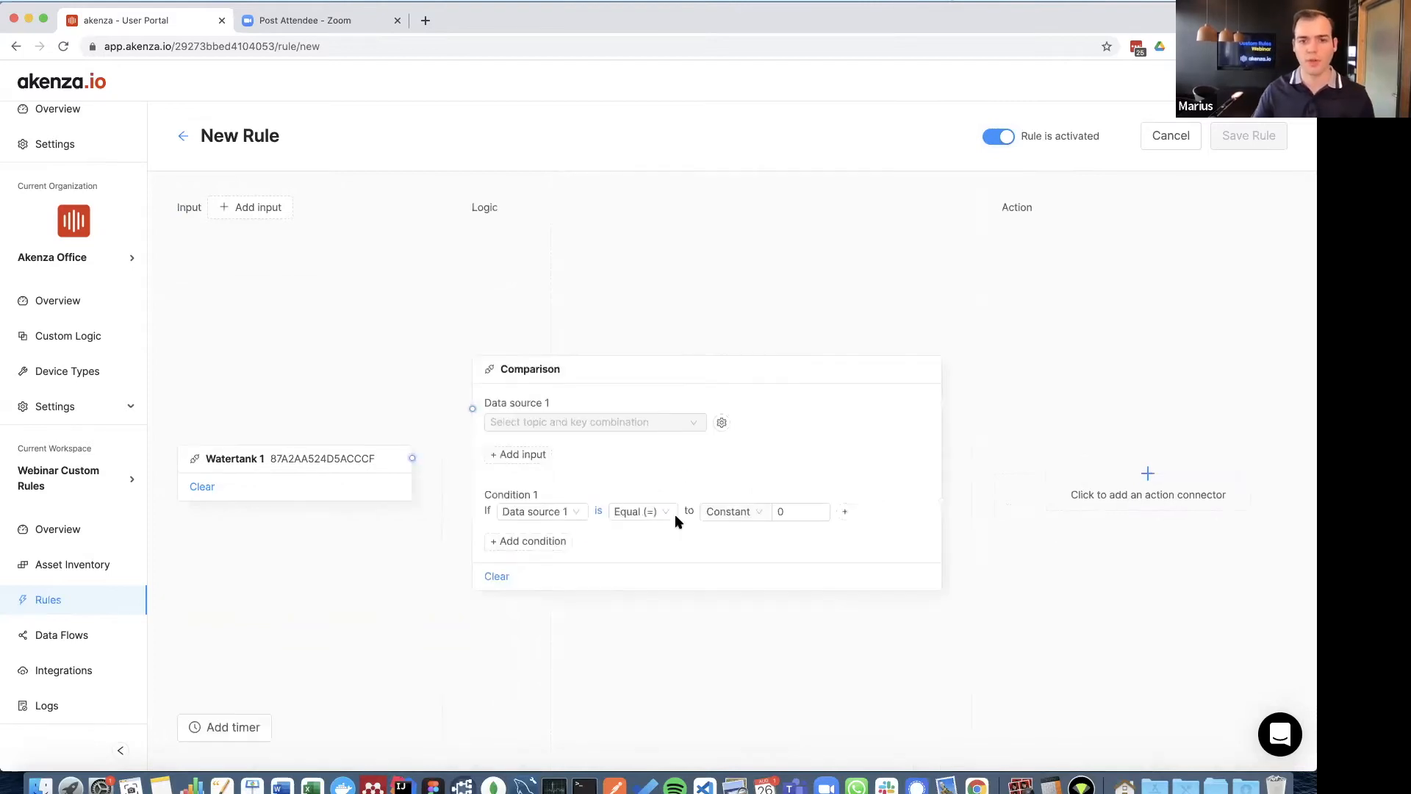
# Connect Watertank 1 to the Comparison block and set Data source 1 to topic default, key temperature, value type Numerical.
pyautogui.moveTo(412, 457); pyautogui.dragTo(475, 411)
pyautogui.click(561, 424)
pyautogui.write('default')
pyautogui.press('Tab')
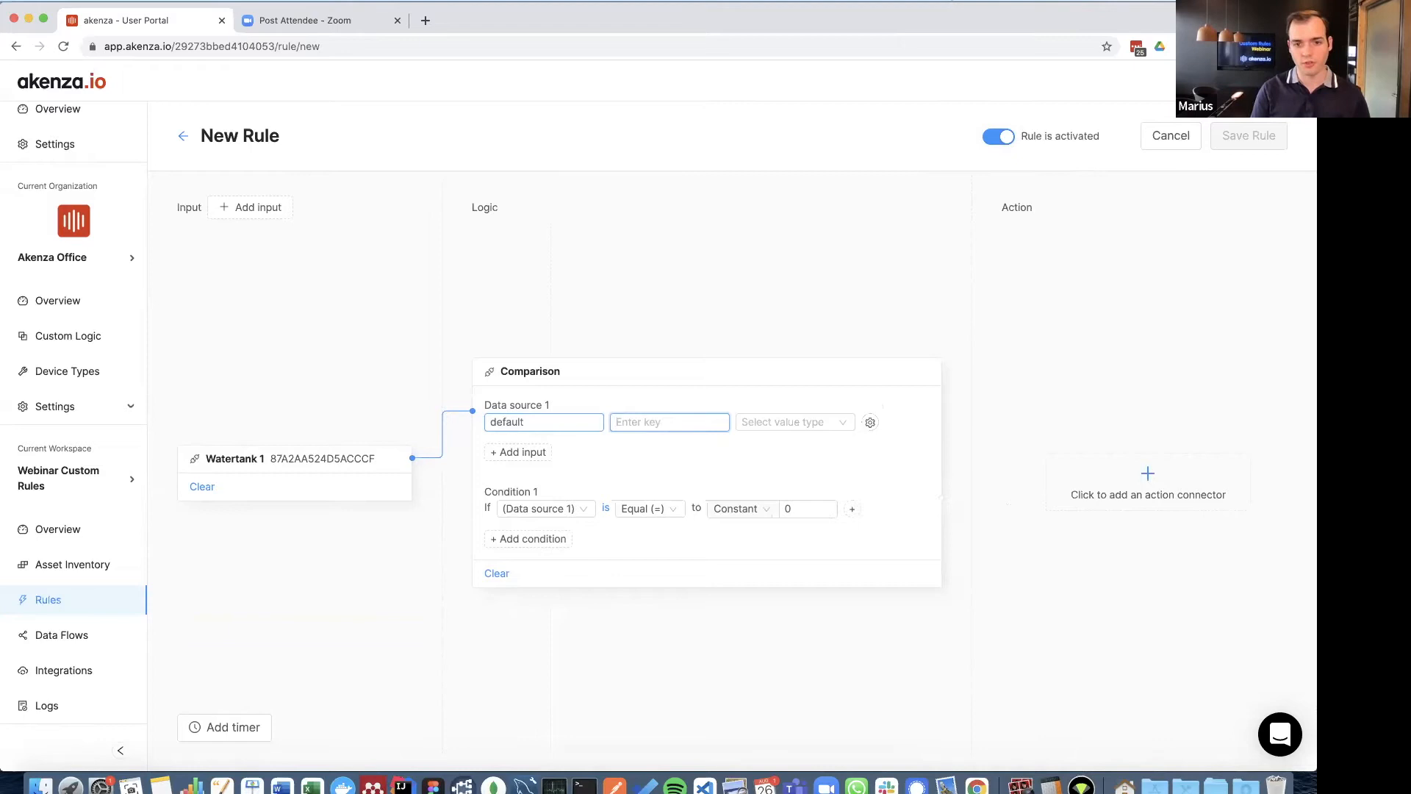
pyautogui.write('t')
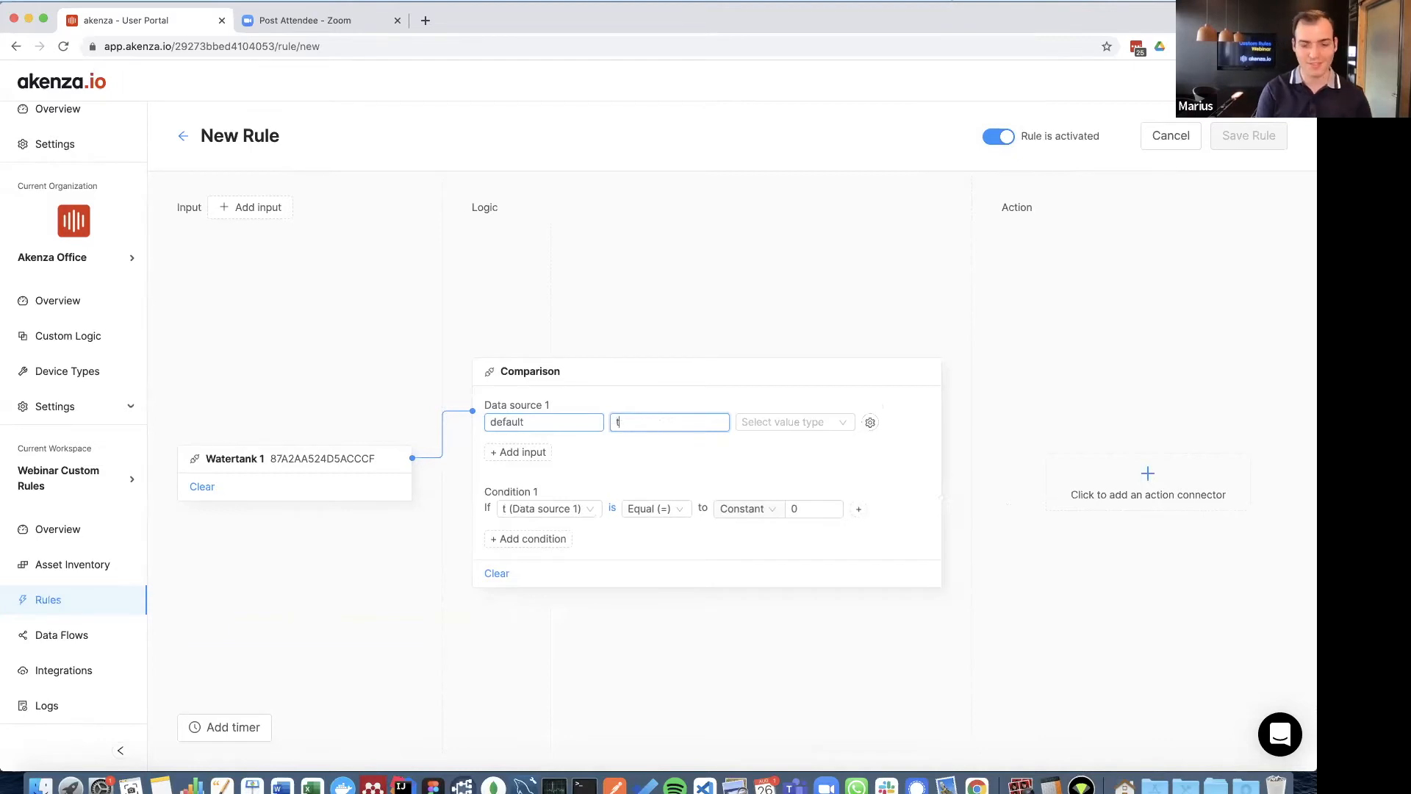
pyautogui.write('emperature')
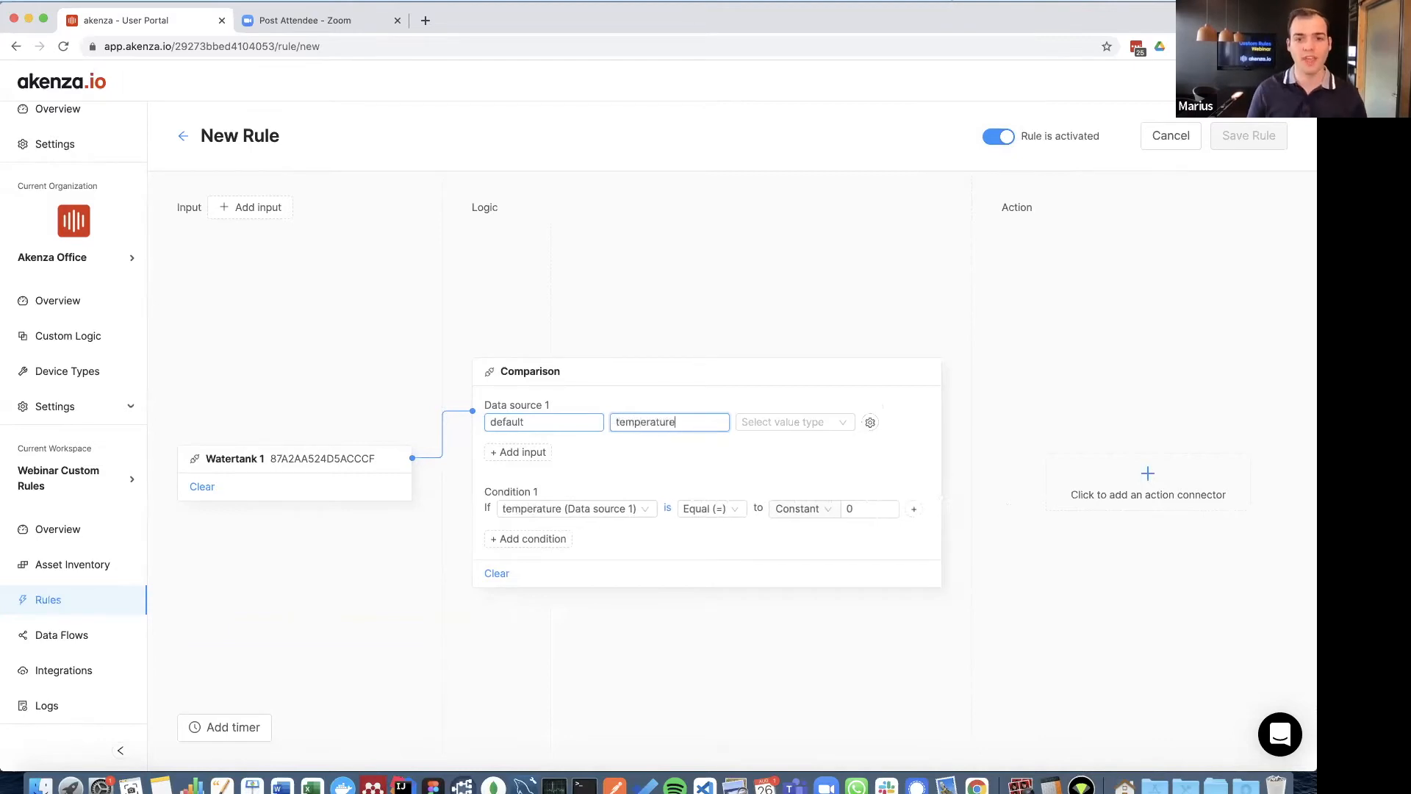
pyautogui.click(614, 785)
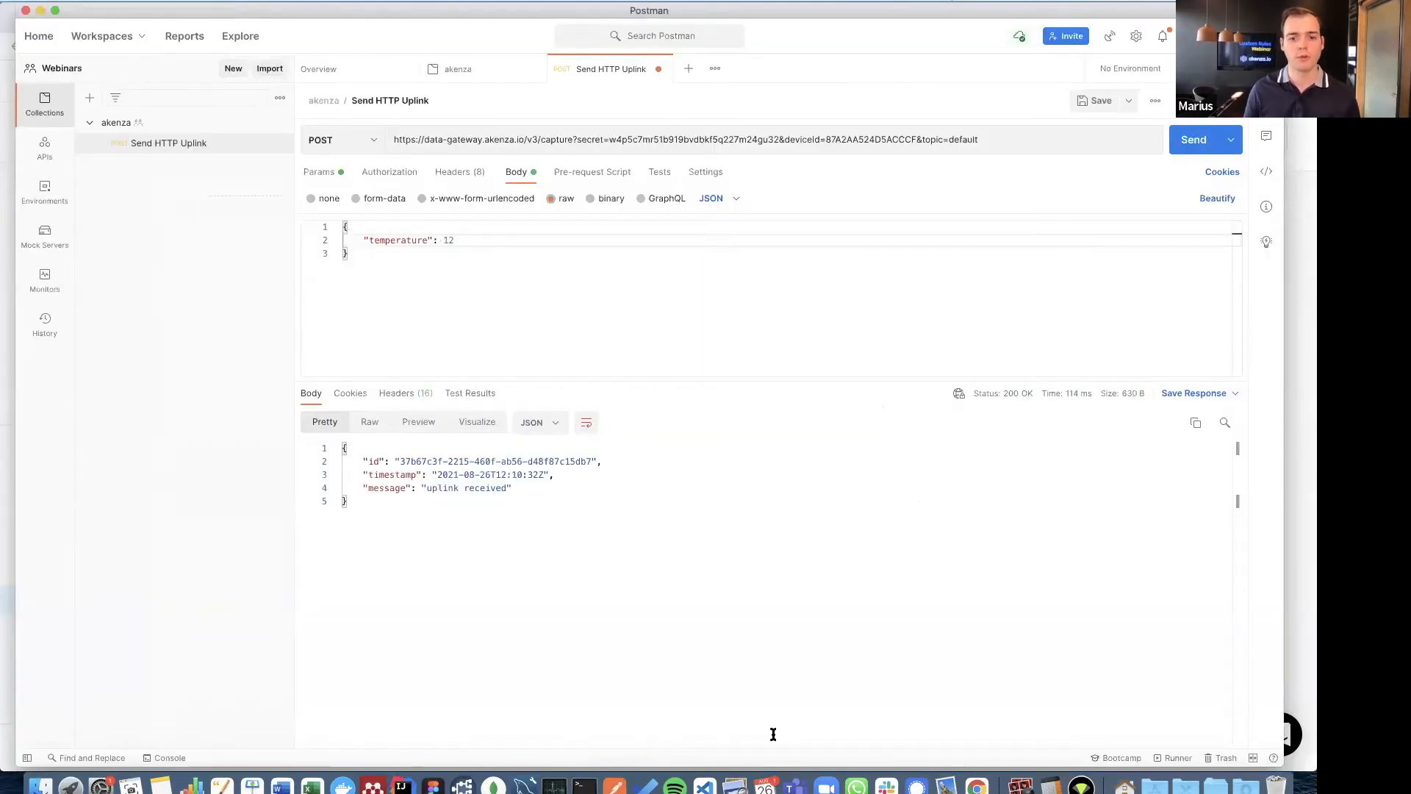
pyautogui.click(976, 785)
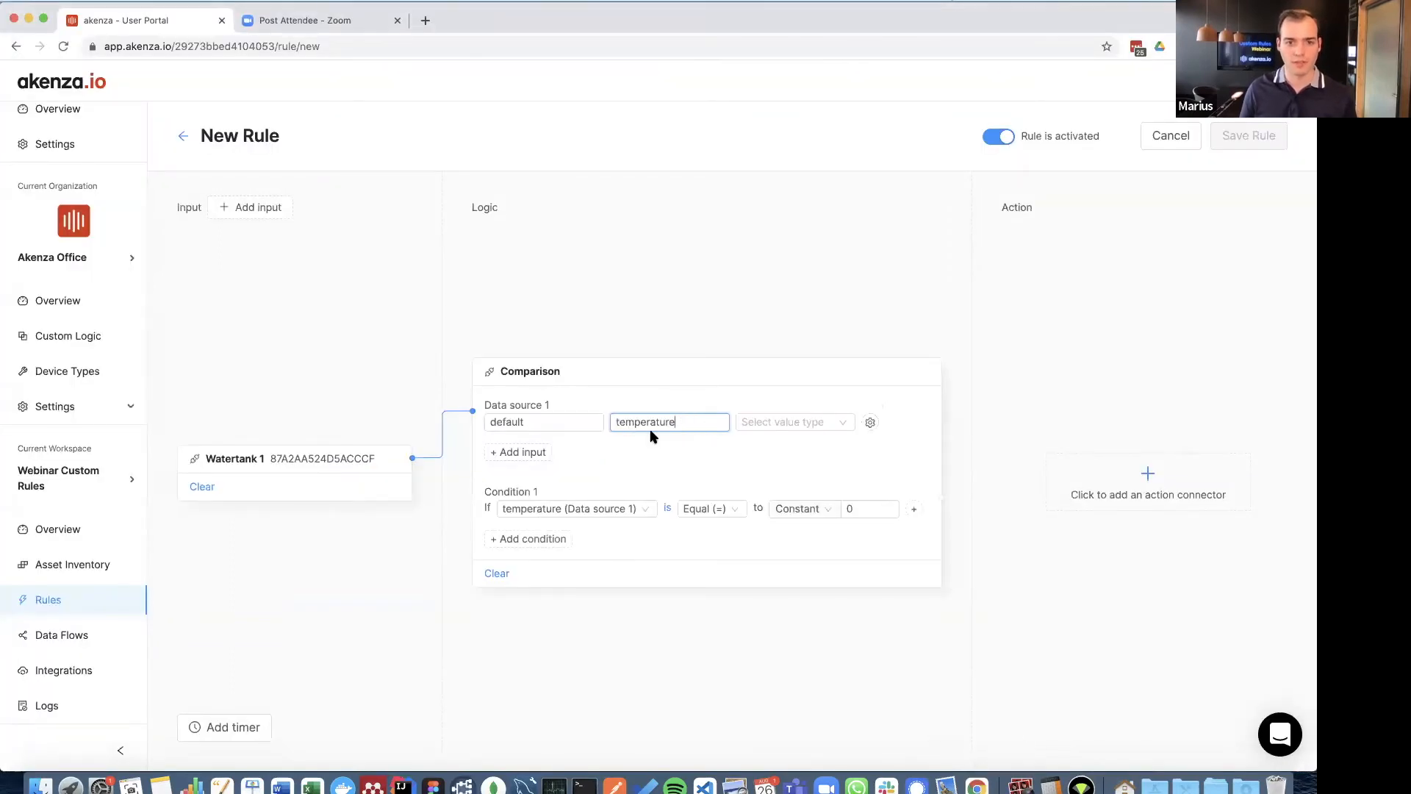
pyautogui.click(757, 423)
pyautogui.click(759, 449)
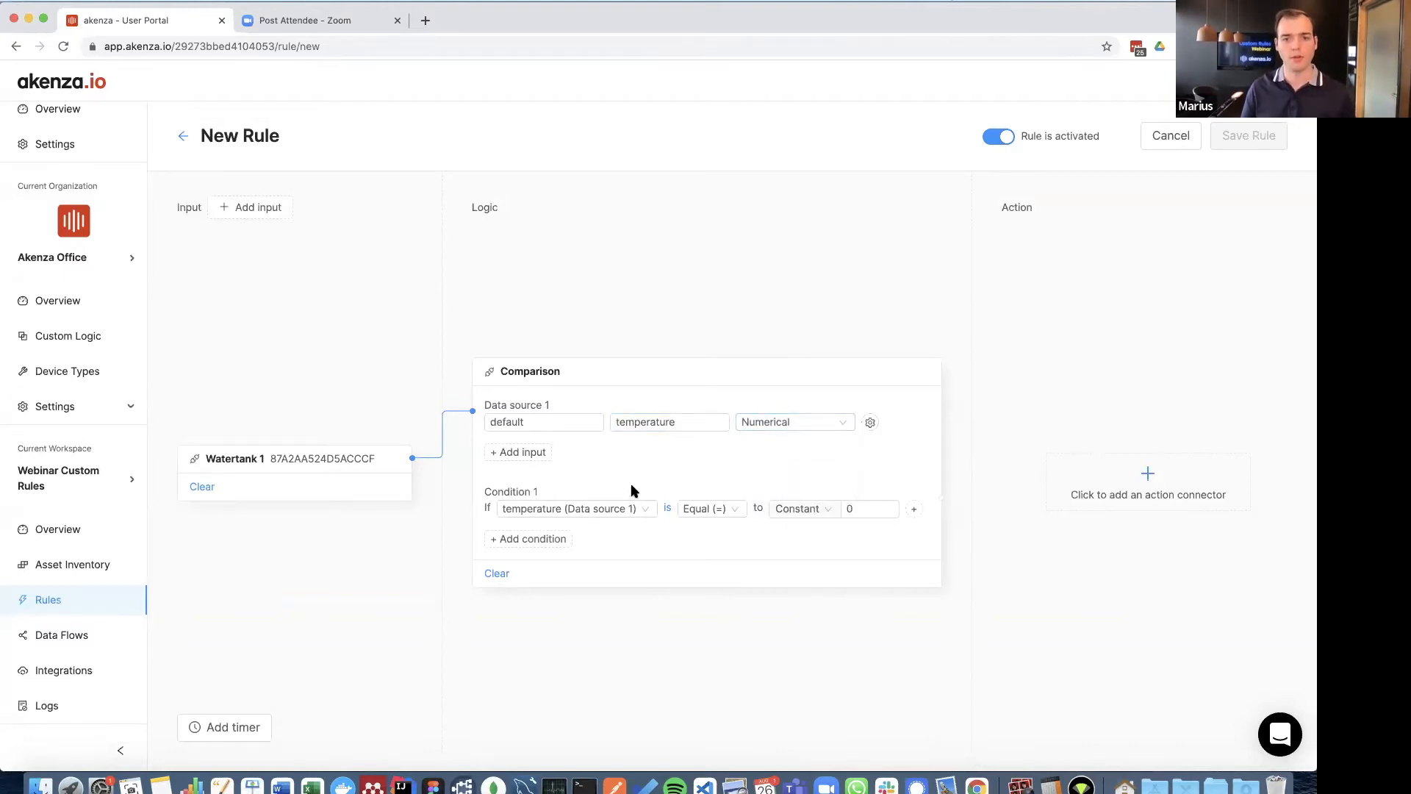
# Set Condition 1 to check whether temperature is Bigger (>) than the constant 25.
pyautogui.click(695, 511)
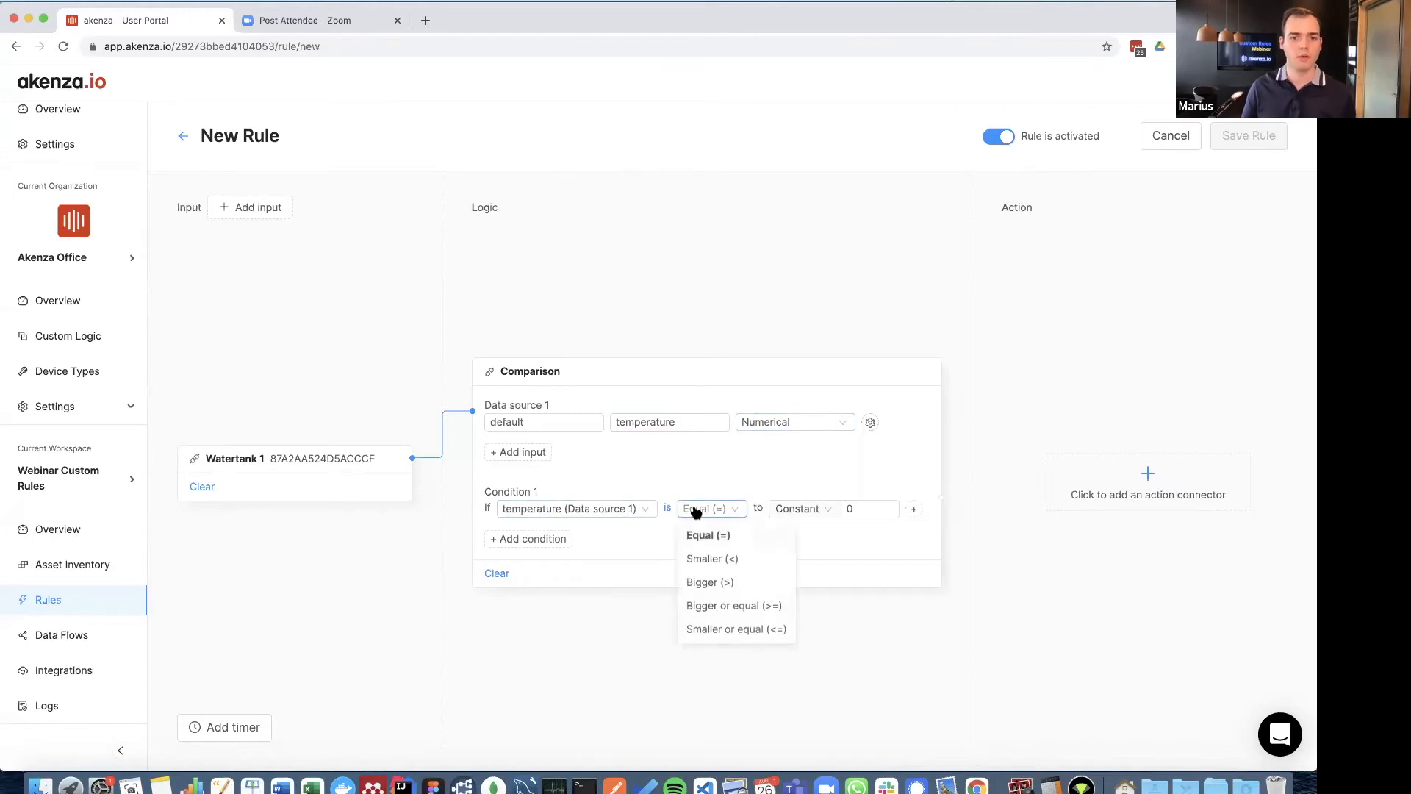
pyautogui.click(716, 583)
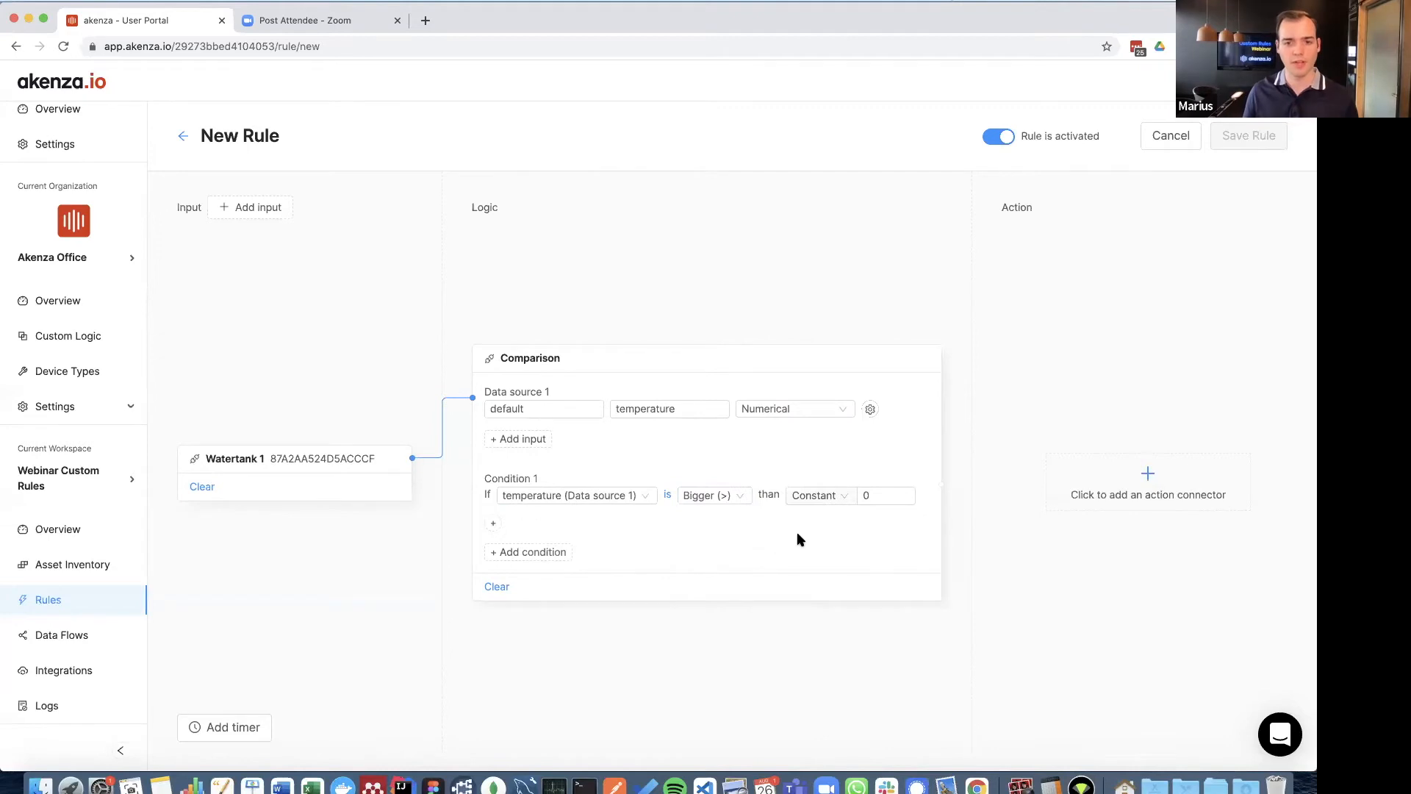
pyautogui.doubleClick(880, 497)
pyautogui.write('26')
pyautogui.write('5')
pyautogui.click(750, 546)
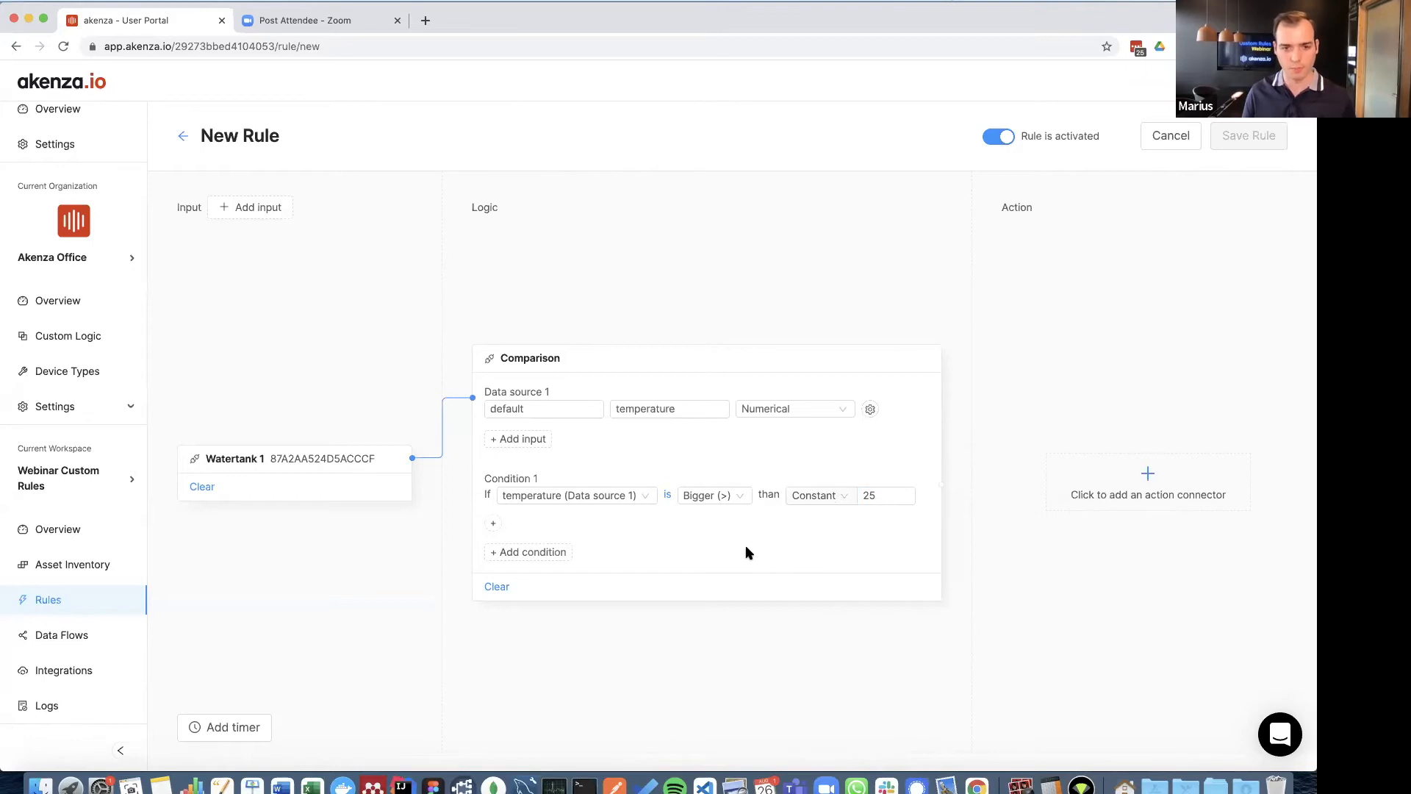
# Add the existing Mail Alert e-mail connector as the rule's action and connect the Comparison block to it.
pyautogui.click(1123, 487)
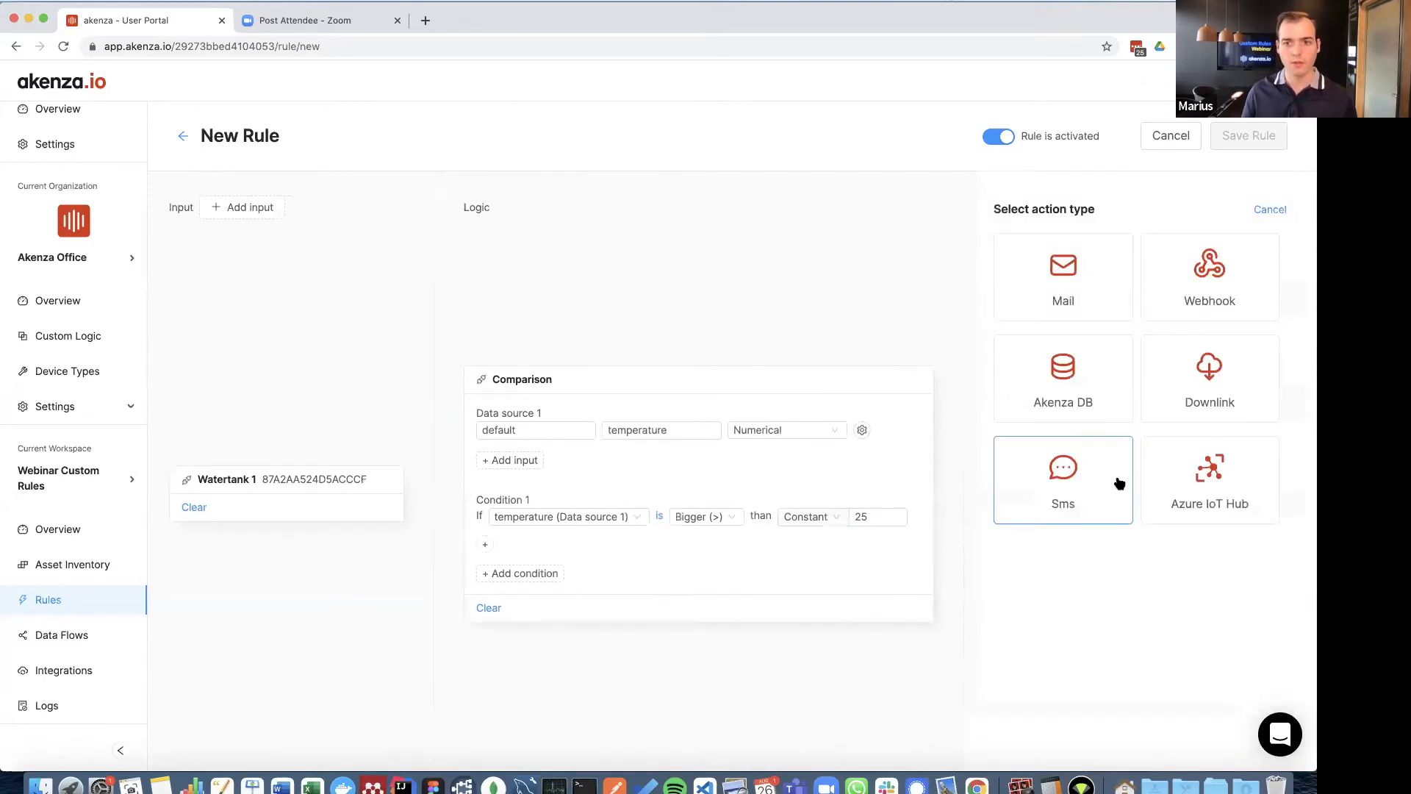
pyautogui.click(1040, 286)
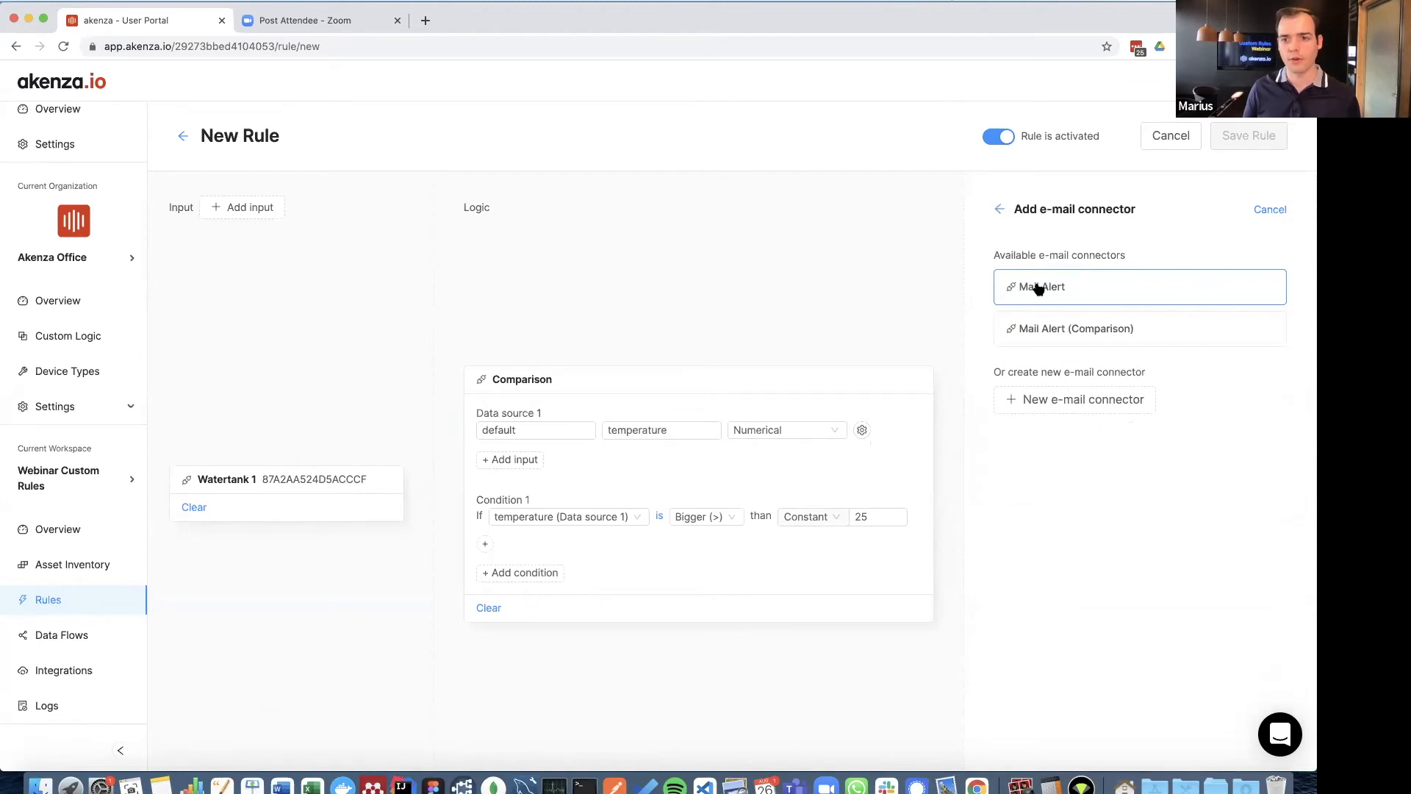
pyautogui.click(1038, 288)
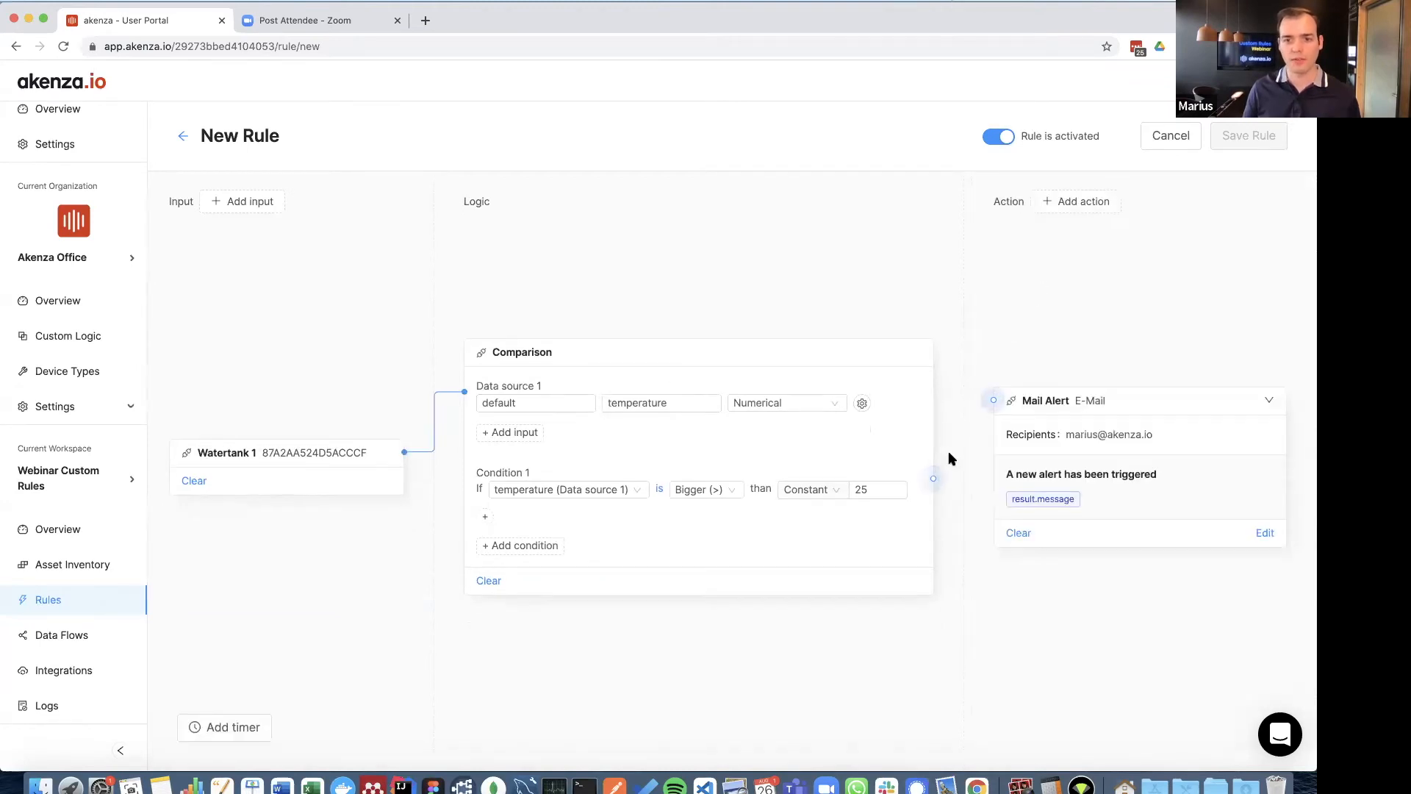
pyautogui.moveTo(934, 478); pyautogui.dragTo(996, 401)
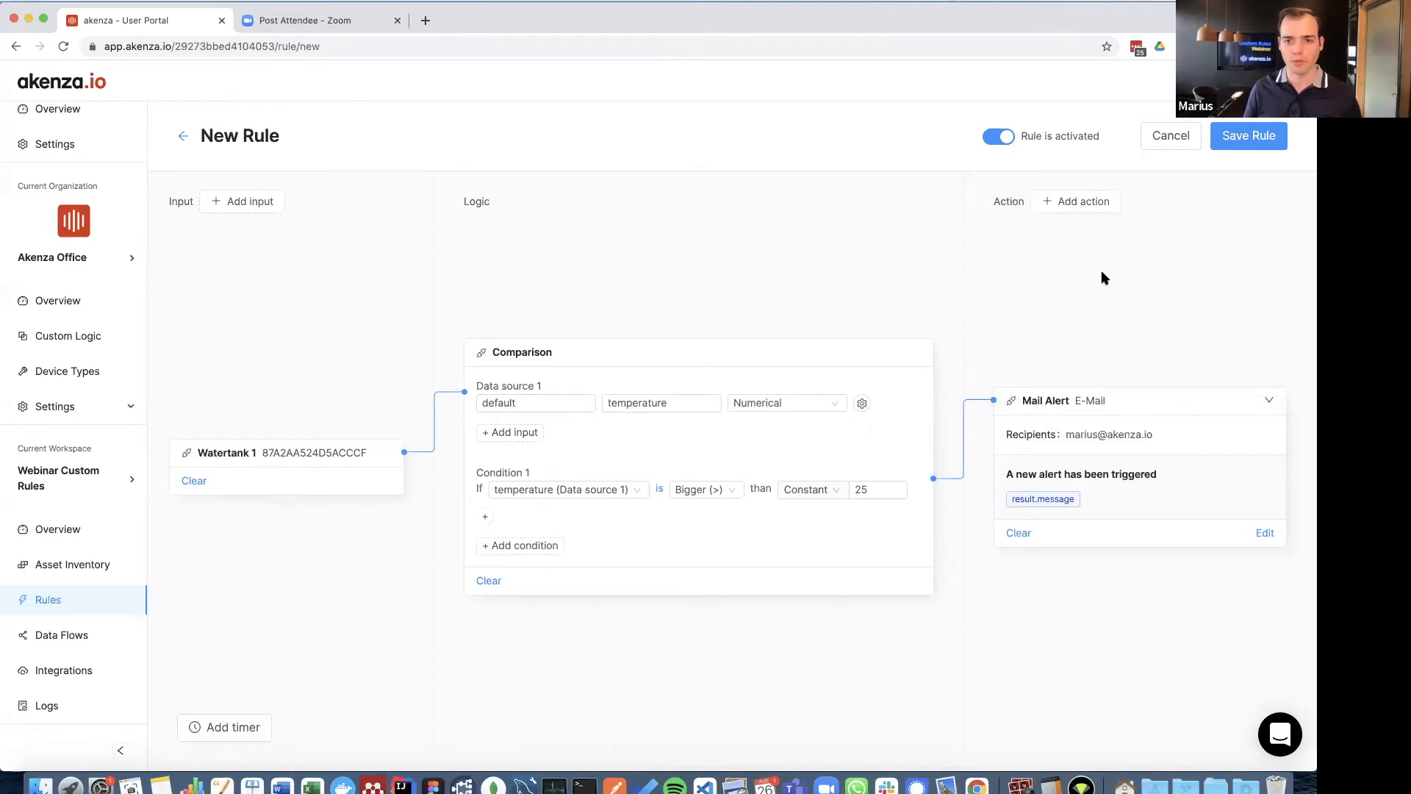
# Save the rule under the name Temperature Alert (Comparison).
pyautogui.click(1220, 145)
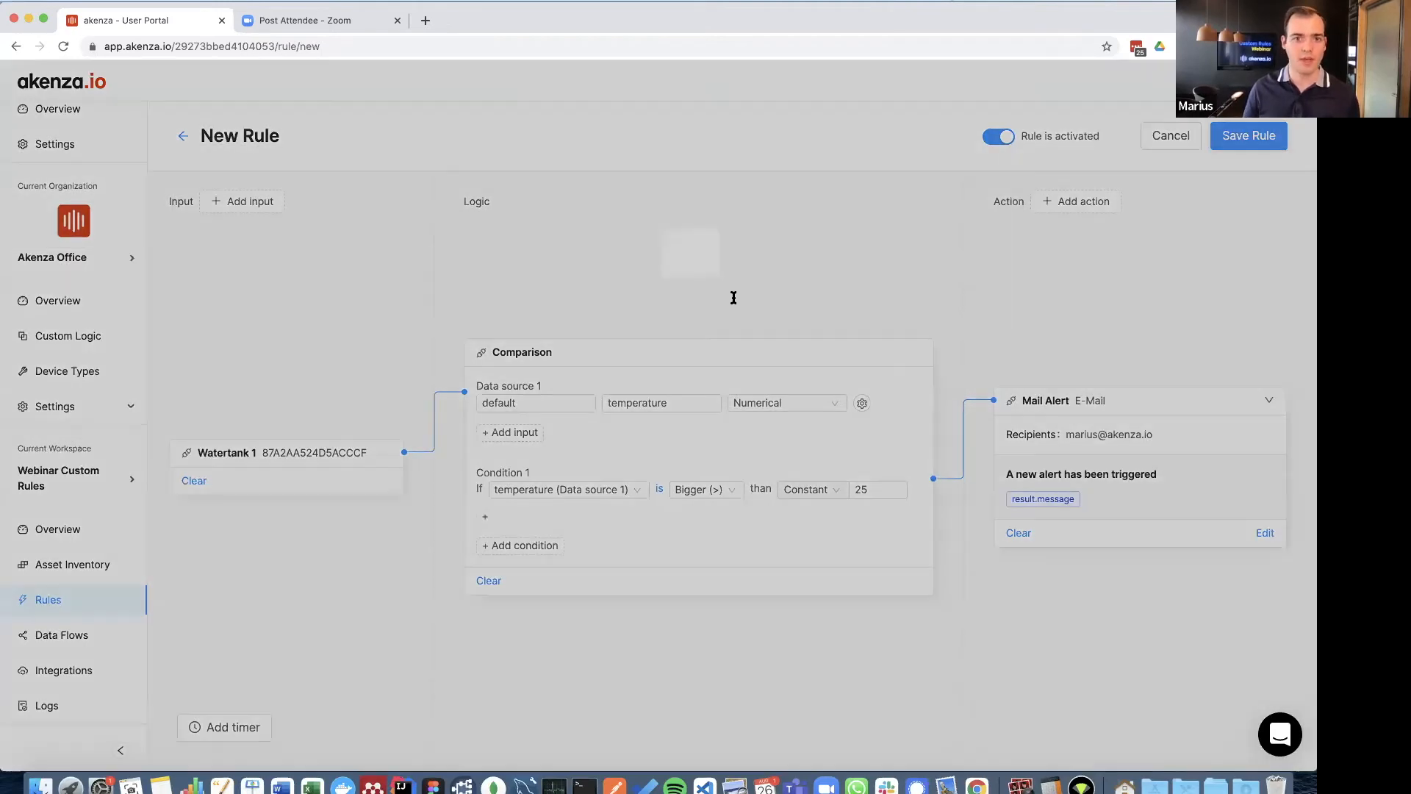
pyautogui.click(584, 188)
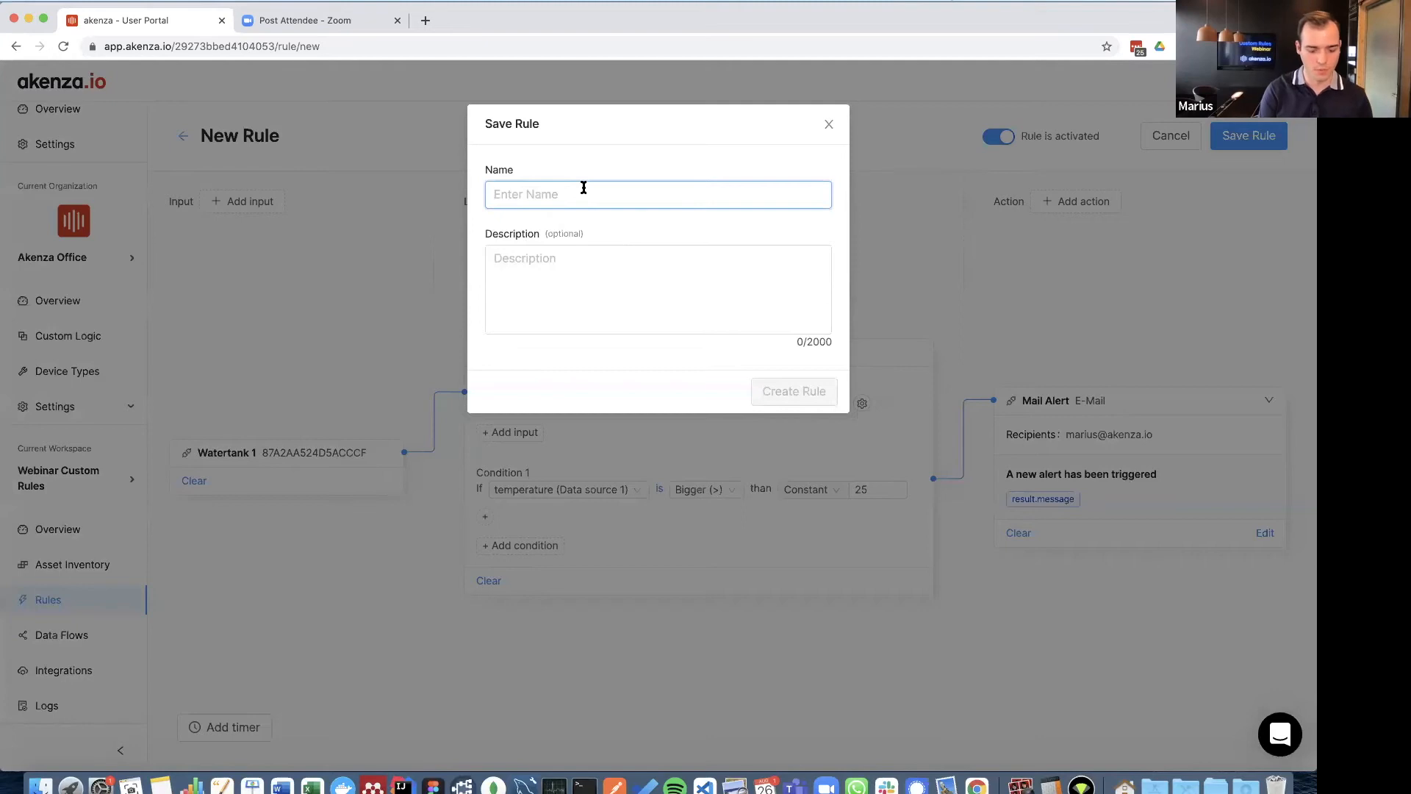
pyautogui.write('Tme')
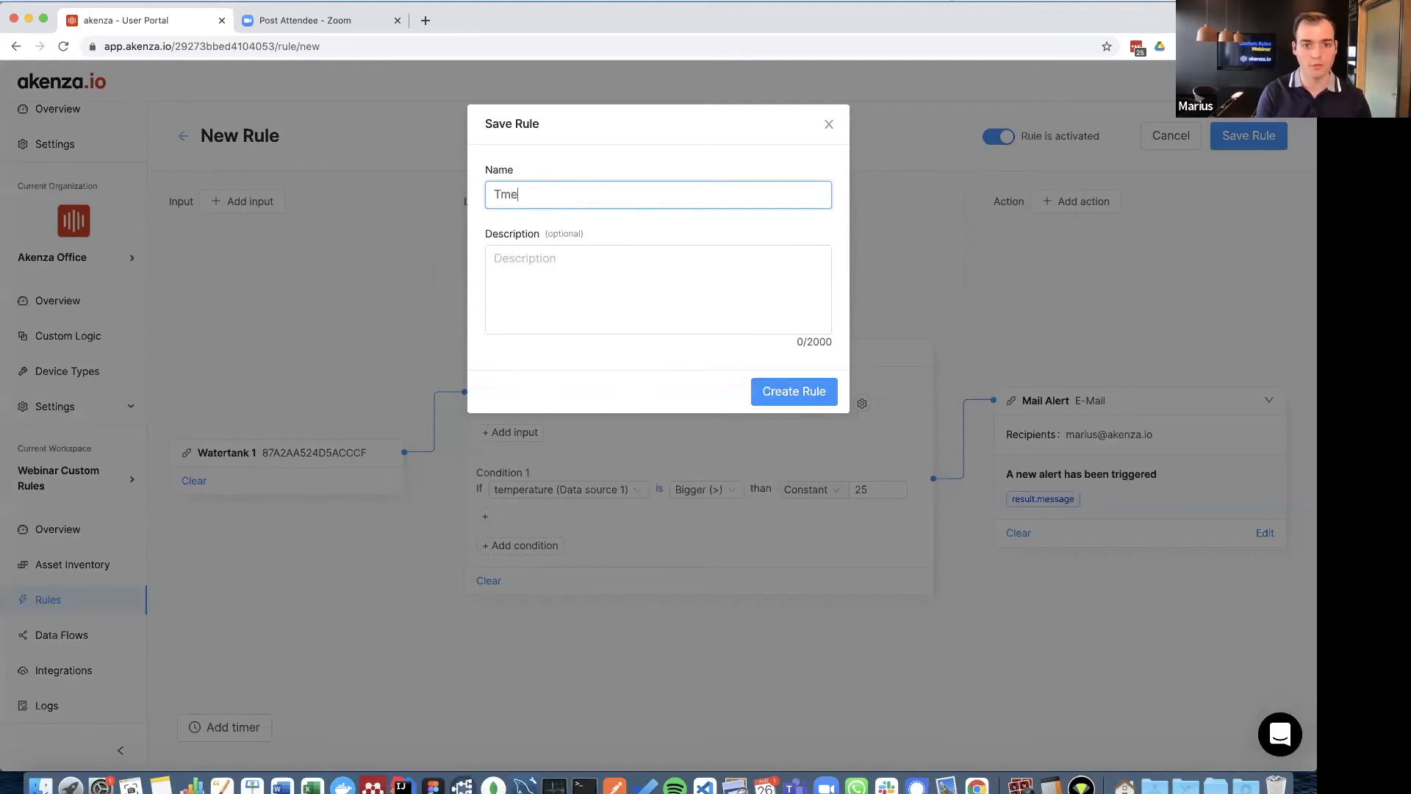
pyautogui.write('mperature ')
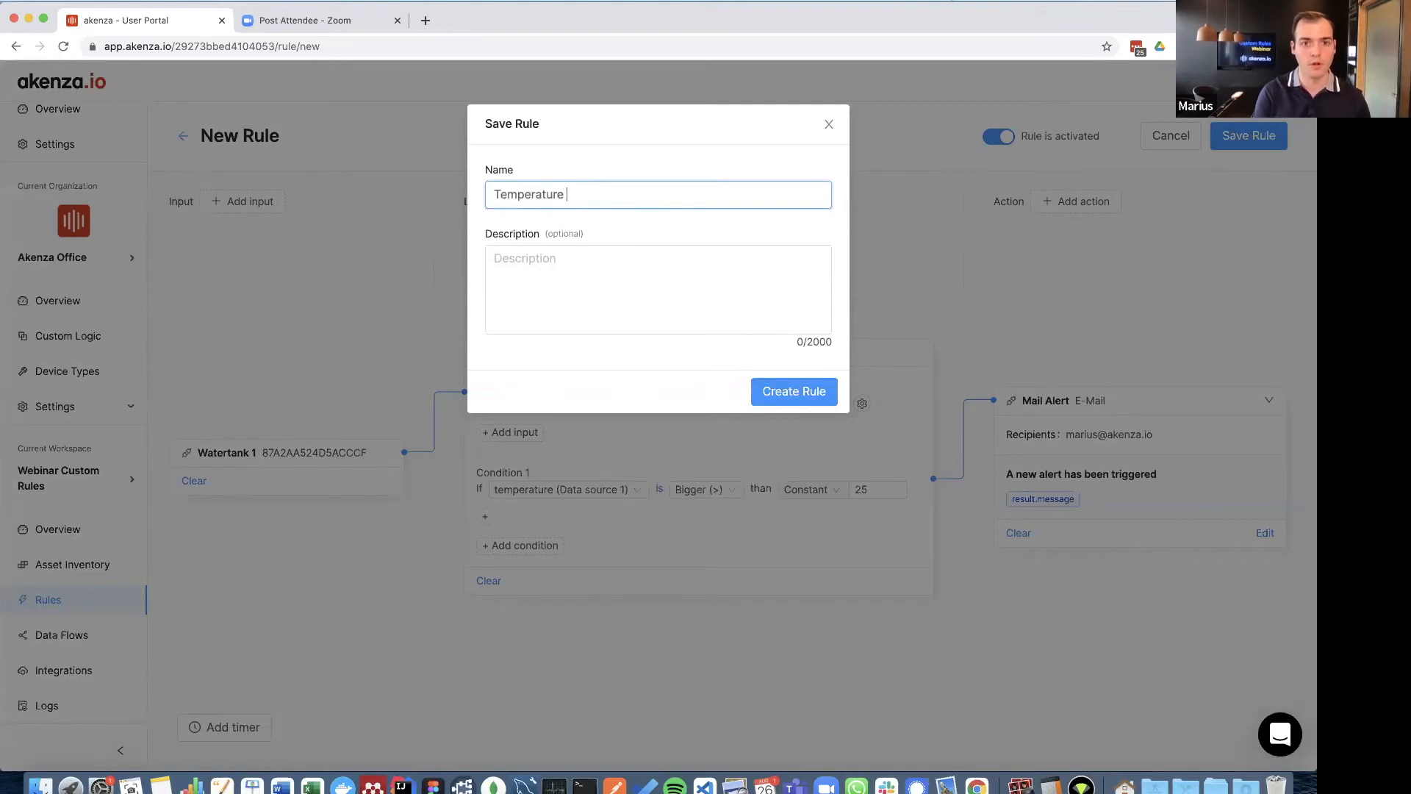
pyautogui.write('Alert (Comparison')
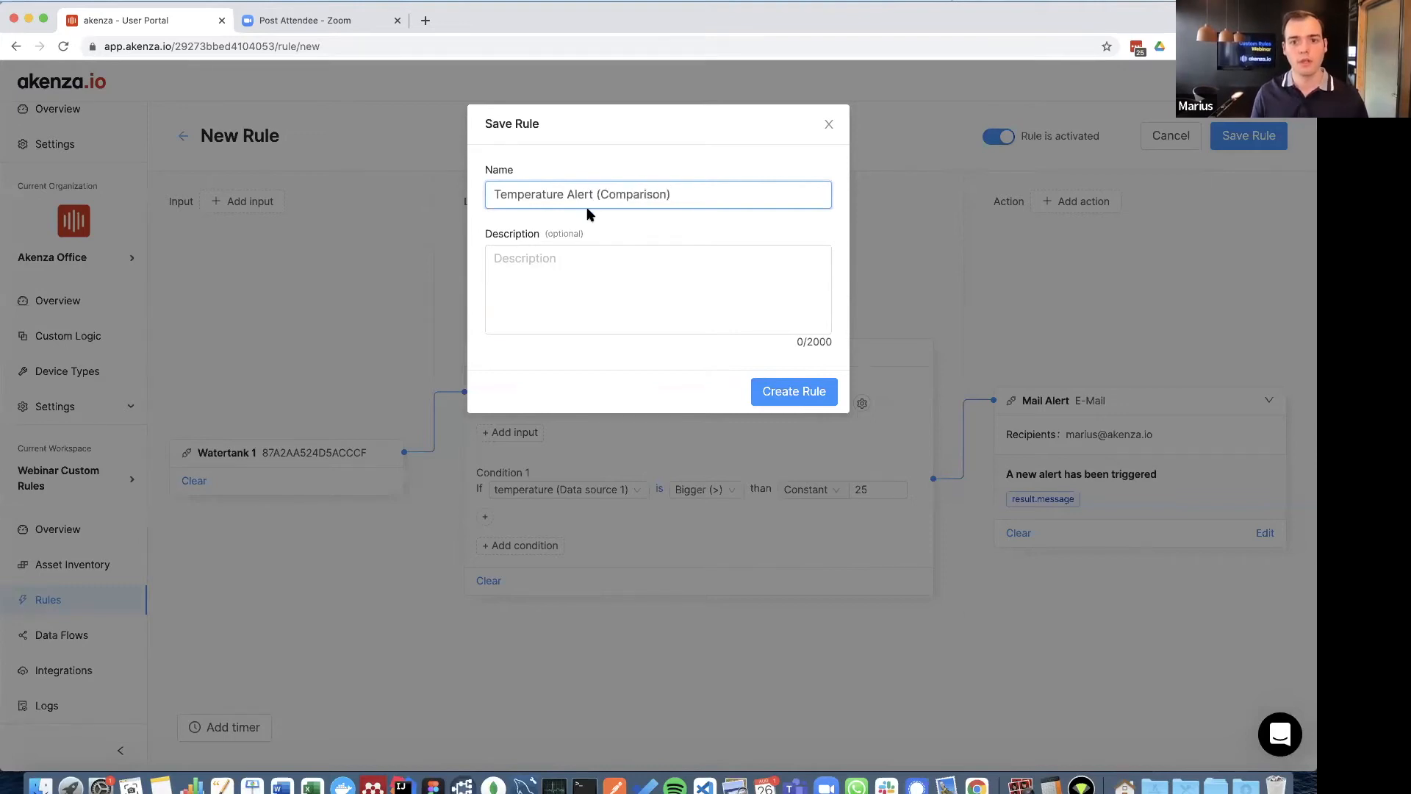
pyautogui.click(800, 395)
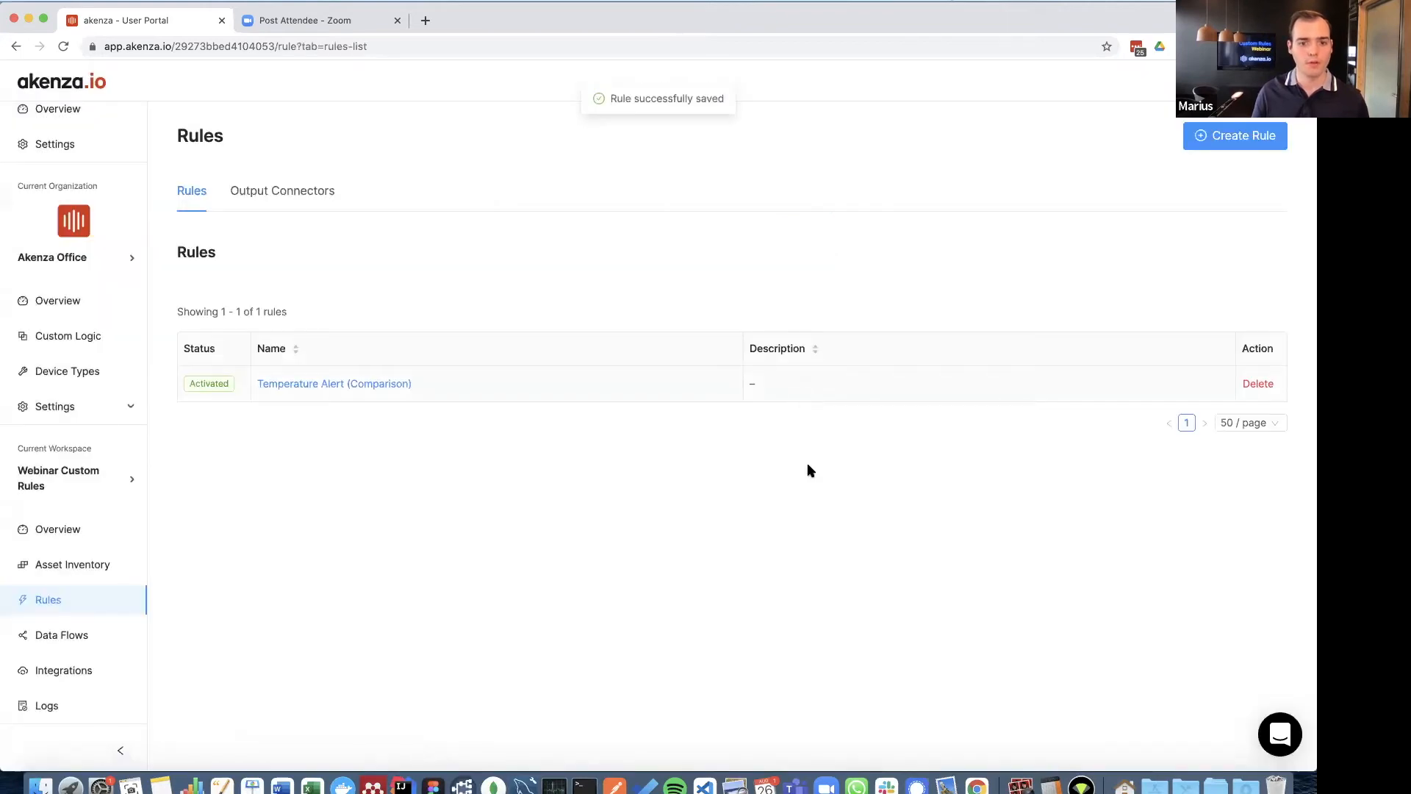
# Switch to Postman, set the temperature in the JSON request body to 27, and send the POST request.
pyautogui.click(615, 785)
pyautogui.doubleClick(447, 240)
pyautogui.press('BackSpace')
pyautogui.write('27')
pyautogui.click(1176, 140)
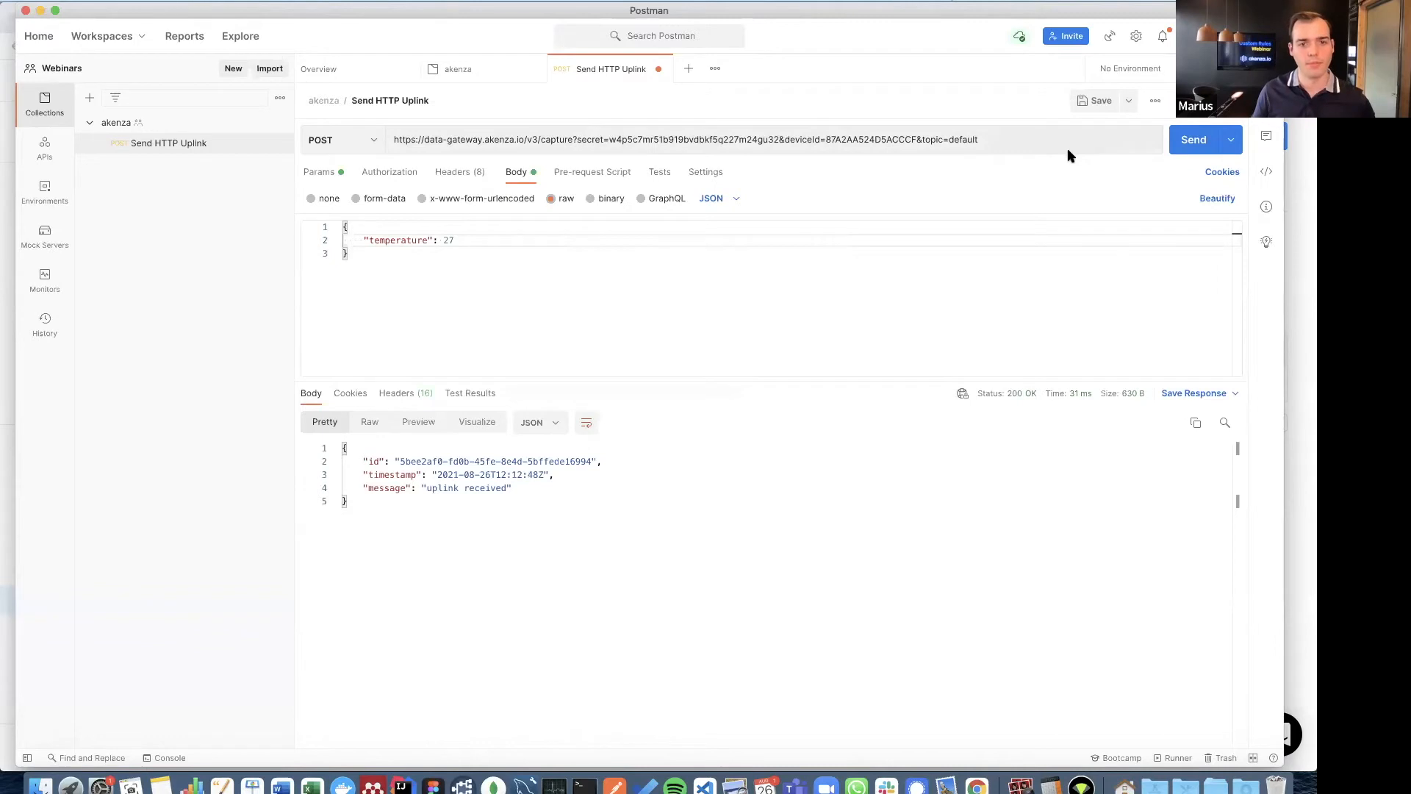
# Switch back to akenza in Chrome and start a new custom logic block for the organization.
pyautogui.click(40, 11)
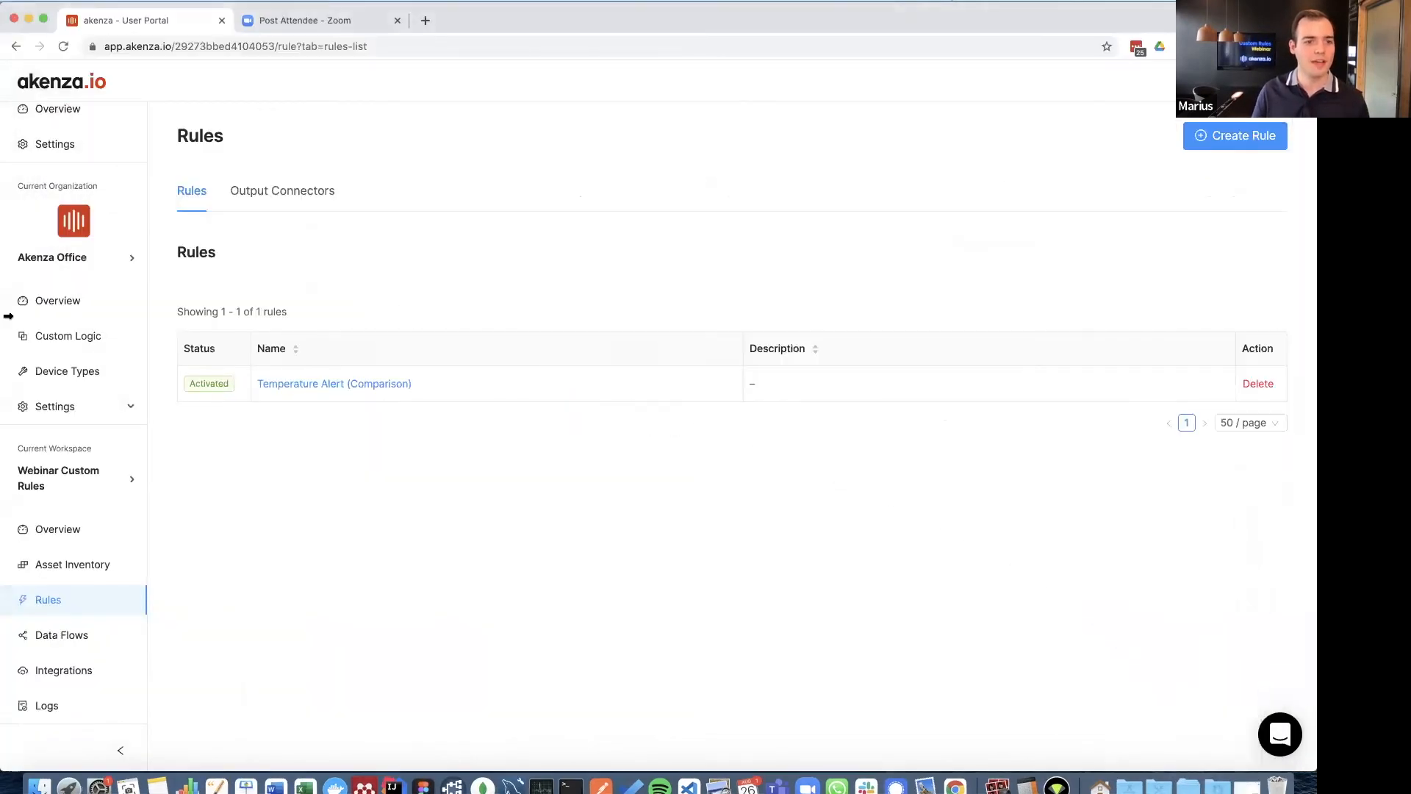
pyautogui.click(67, 338)
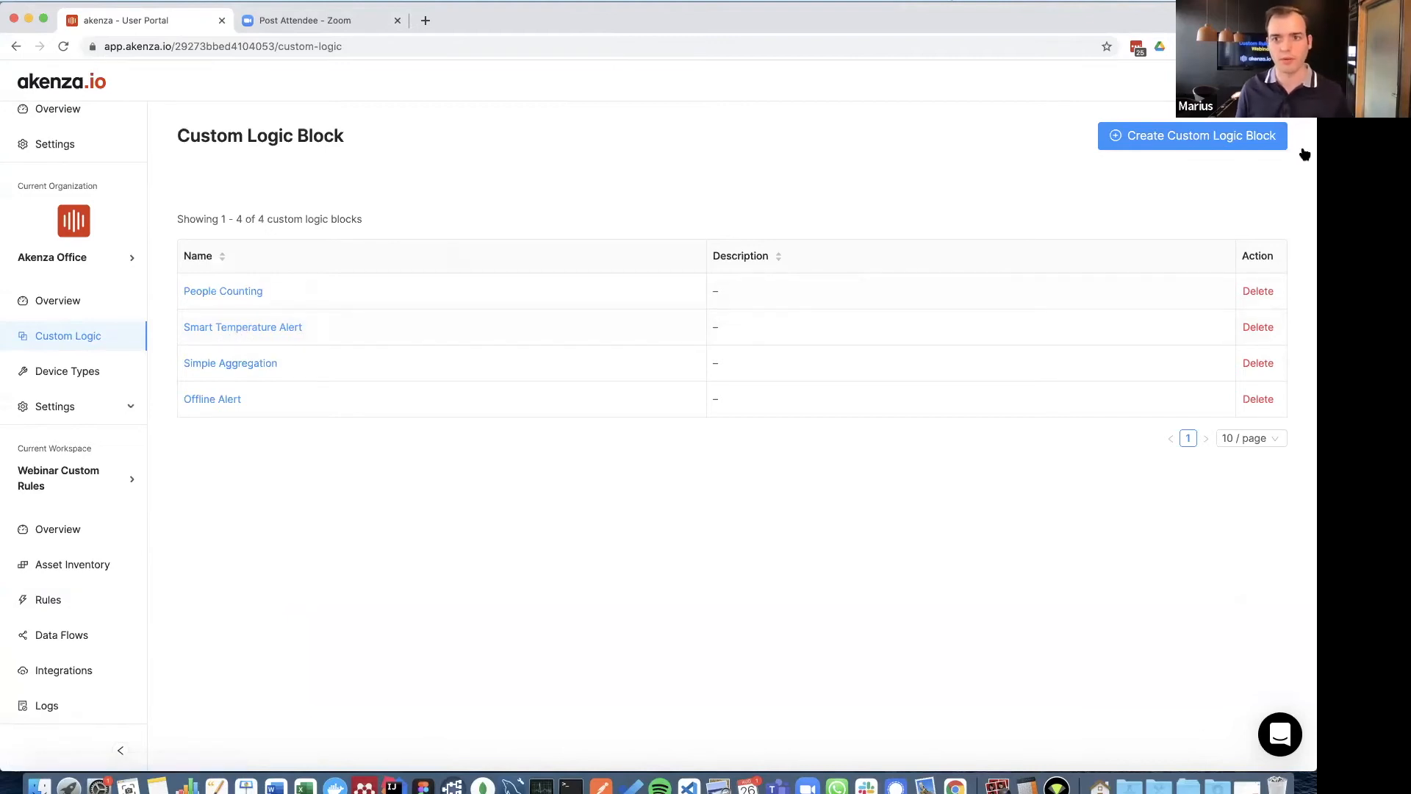
pyautogui.click(1167, 144)
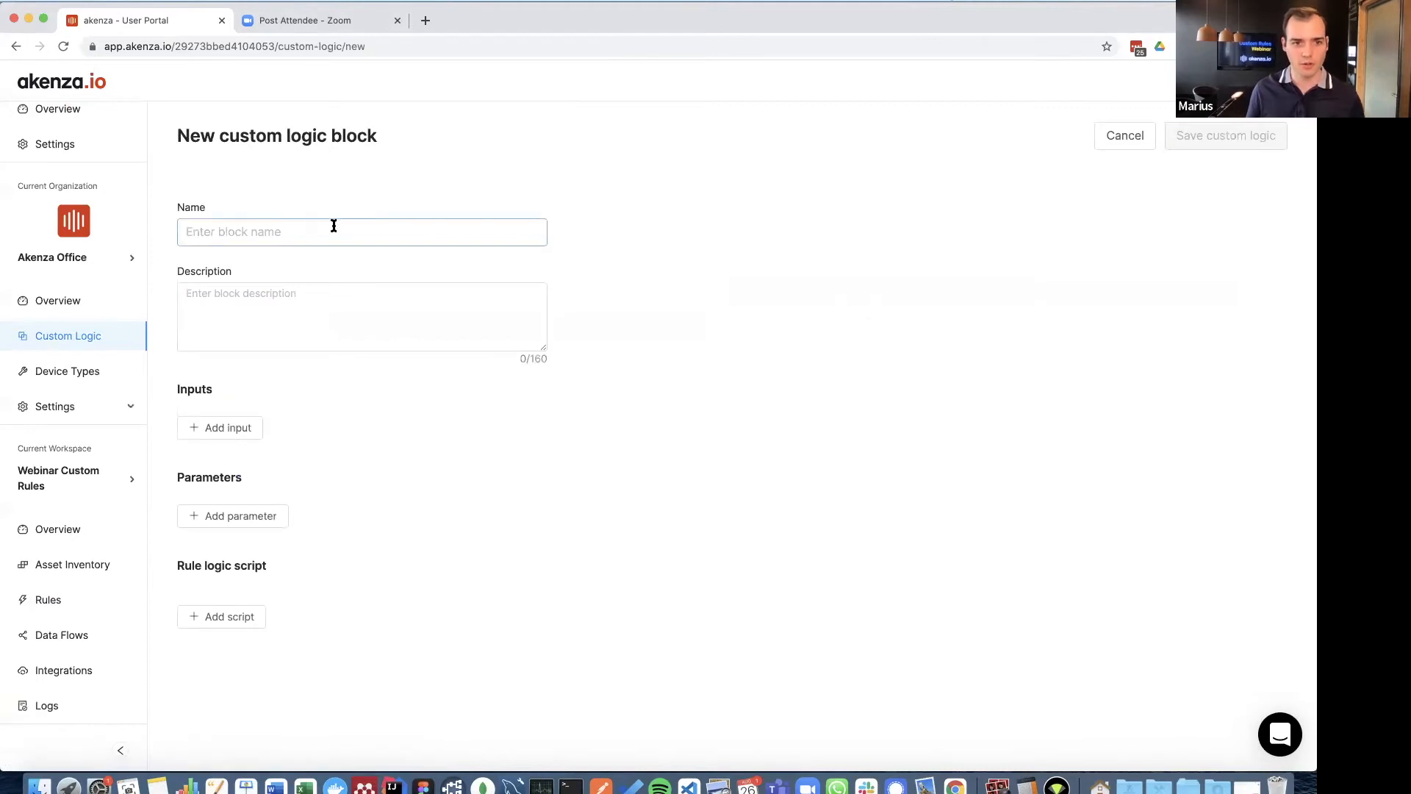
# Add an input labelled Temperature with the description "The temperature in C." and the variable name temperature.
pyautogui.click(228, 434)
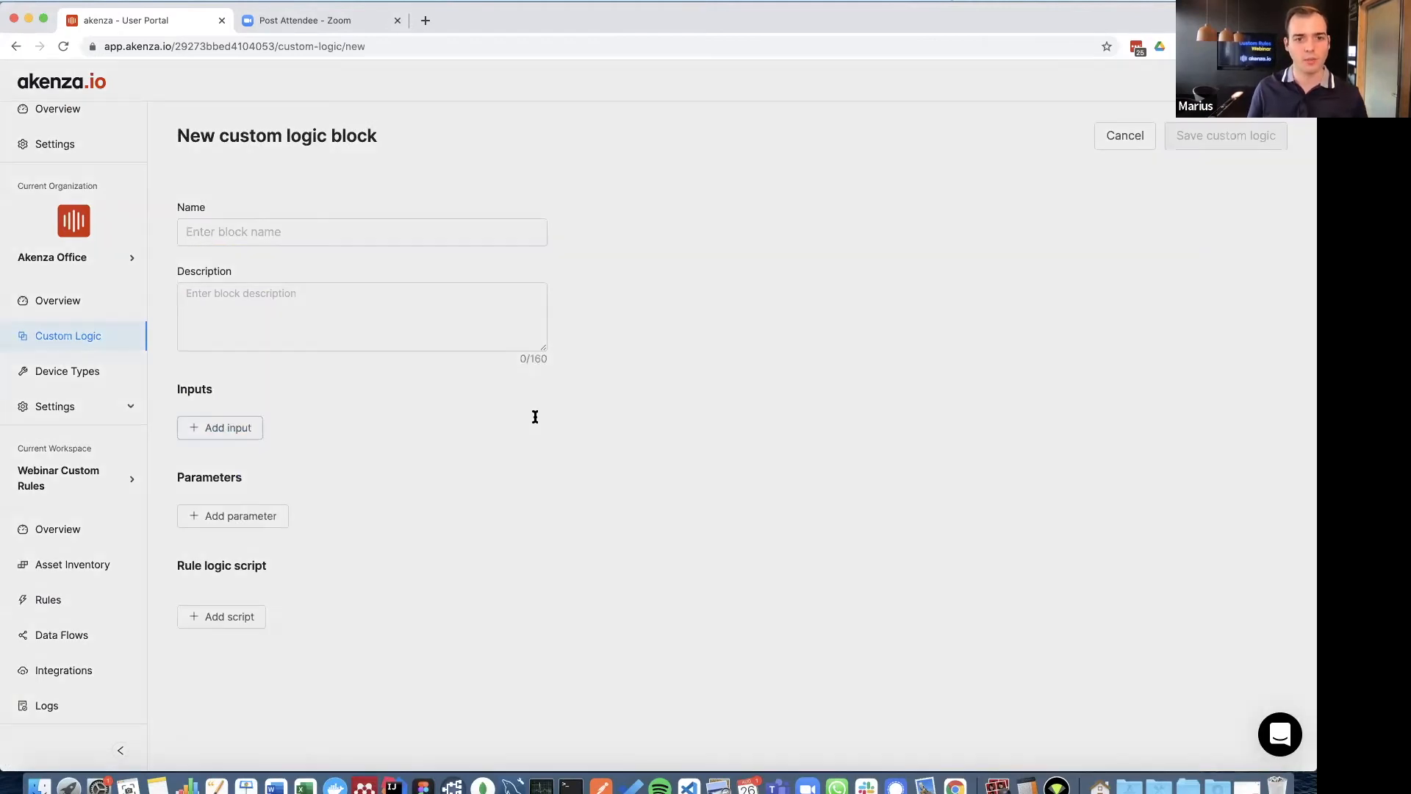
pyautogui.write('T')
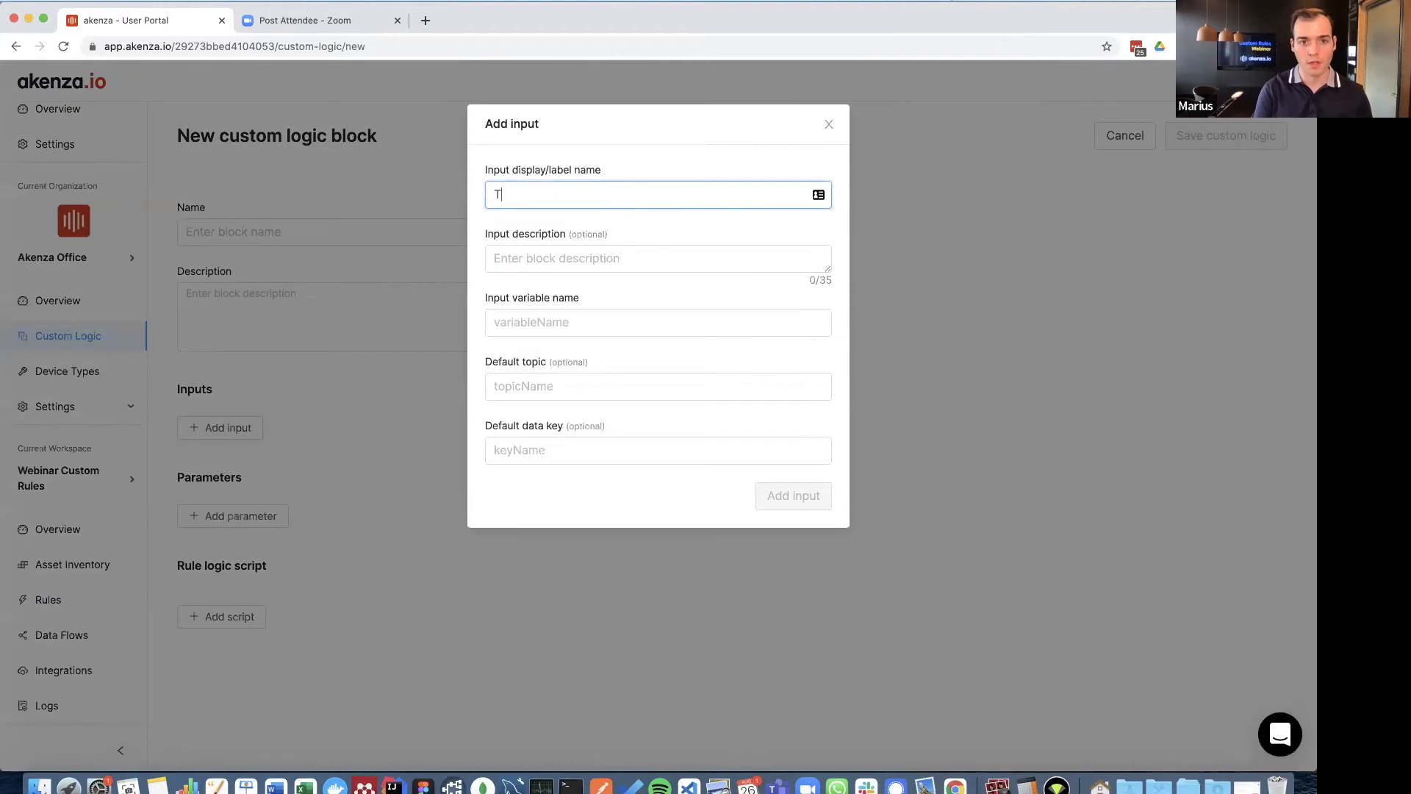
pyautogui.write('emperature')
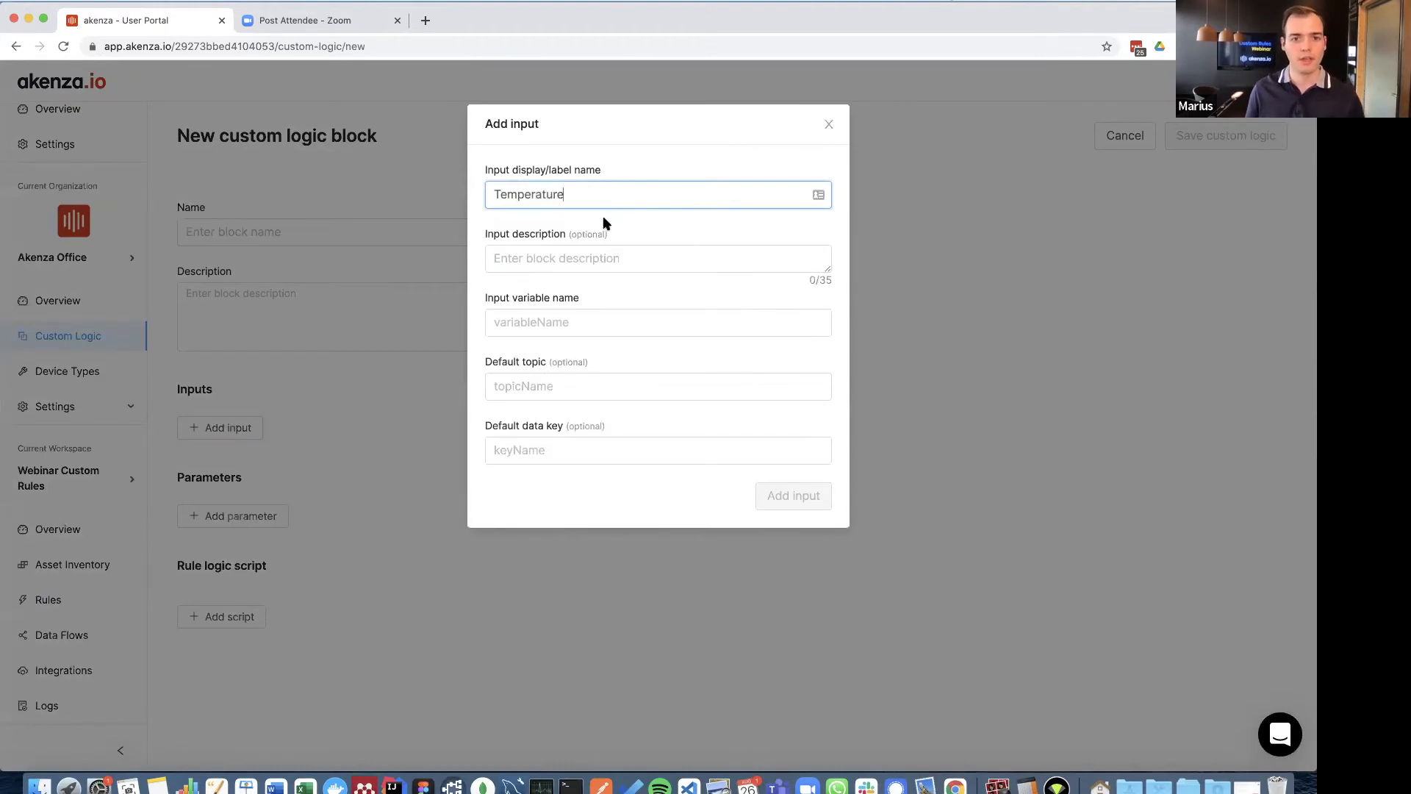
pyautogui.click(581, 258)
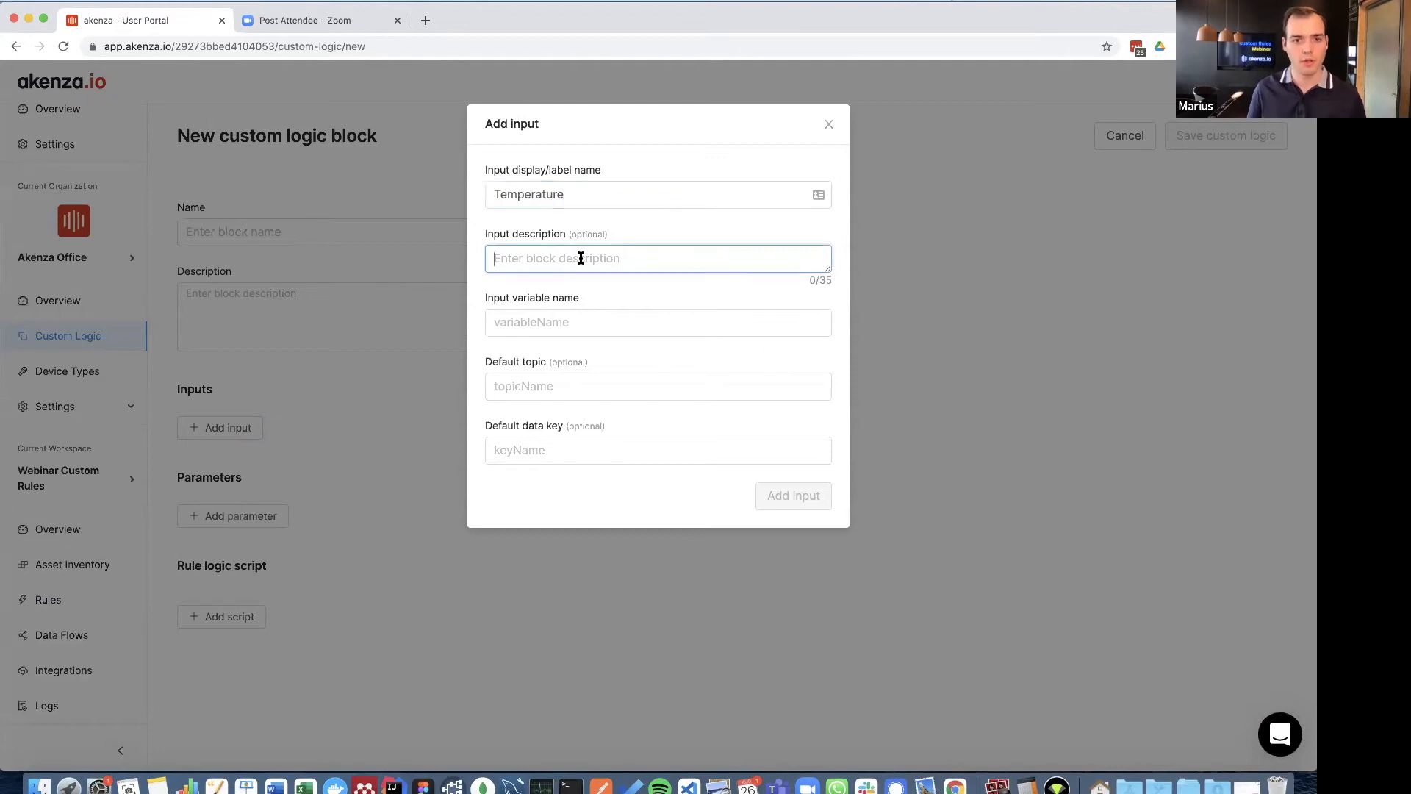
pyautogui.write('The temperature in C')
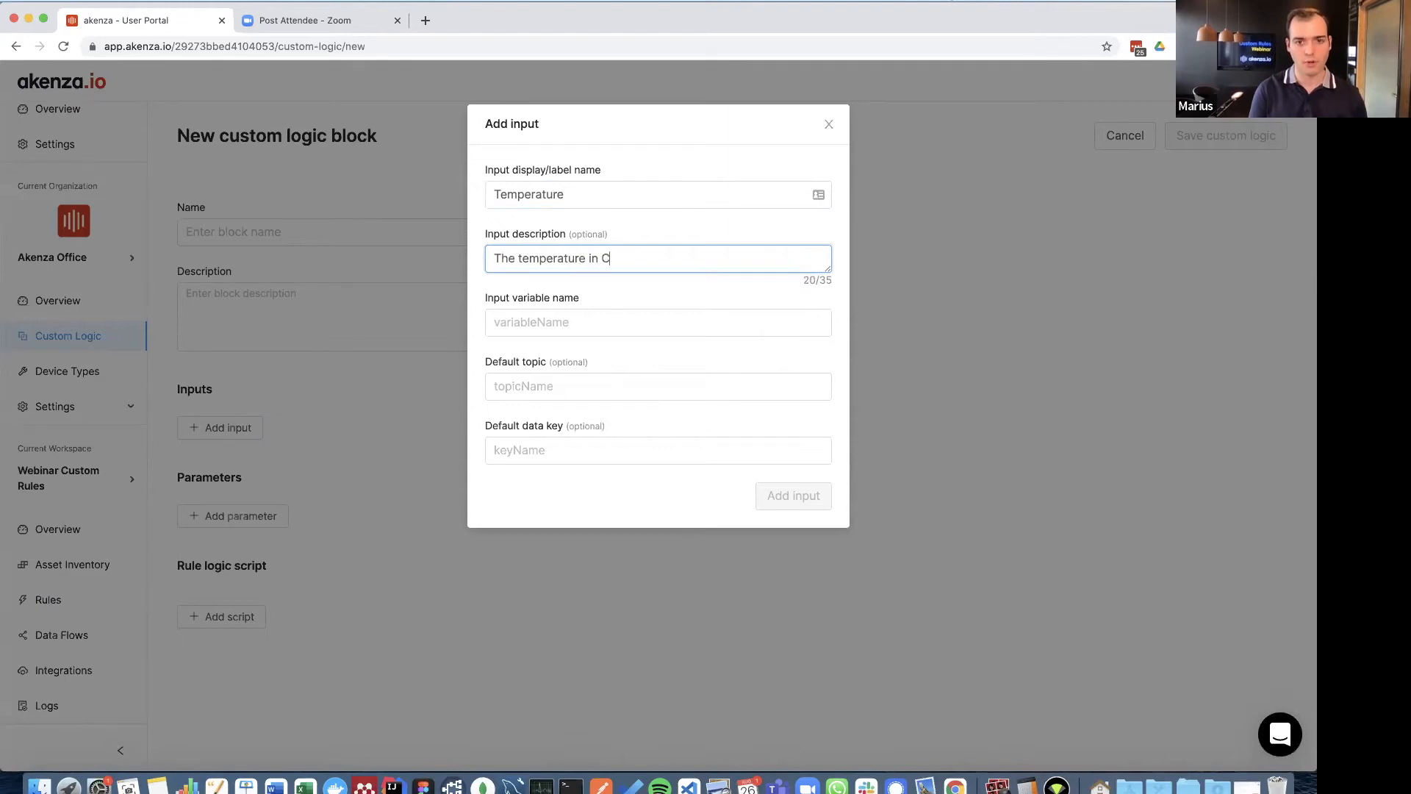
pyautogui.write('.')
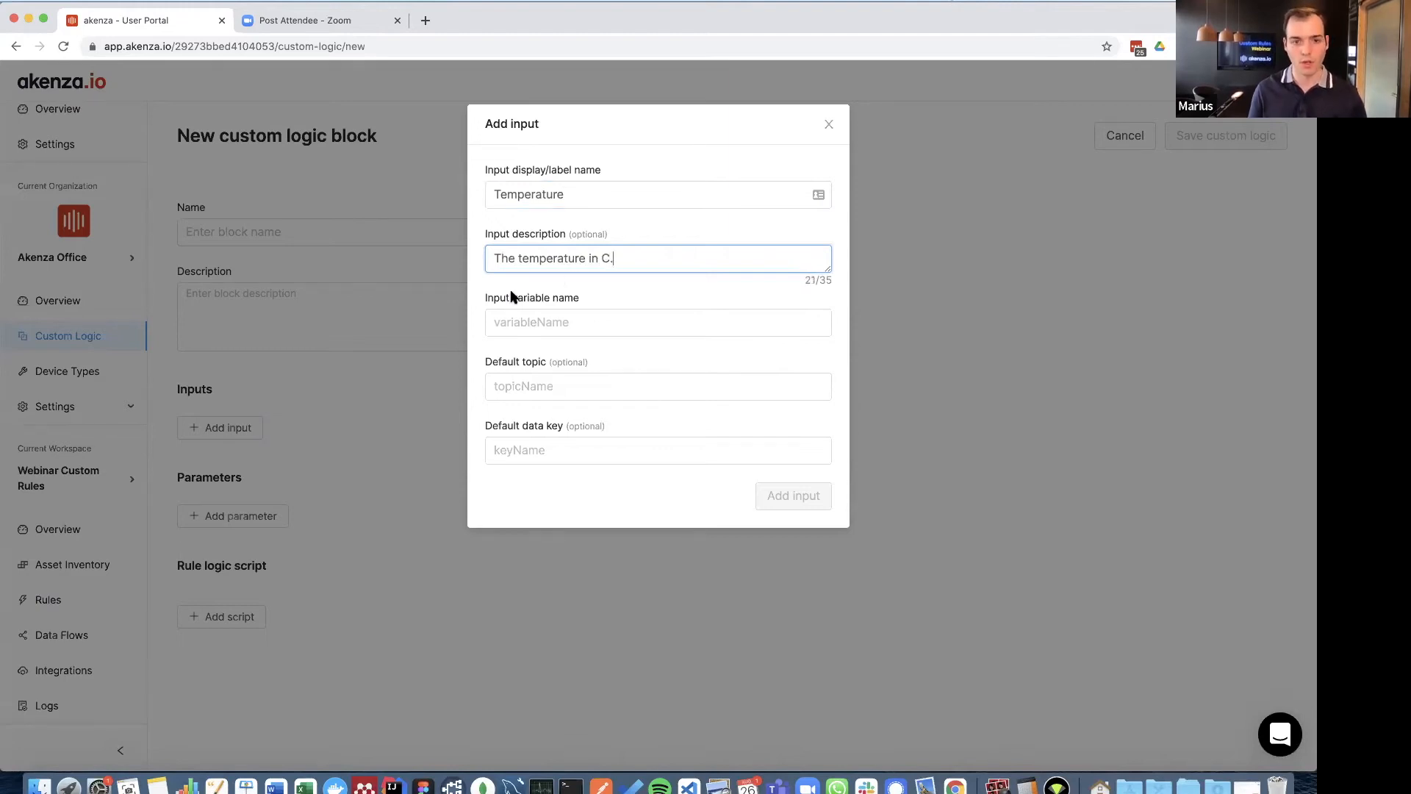
pyautogui.click(546, 321)
pyautogui.write('temperature')
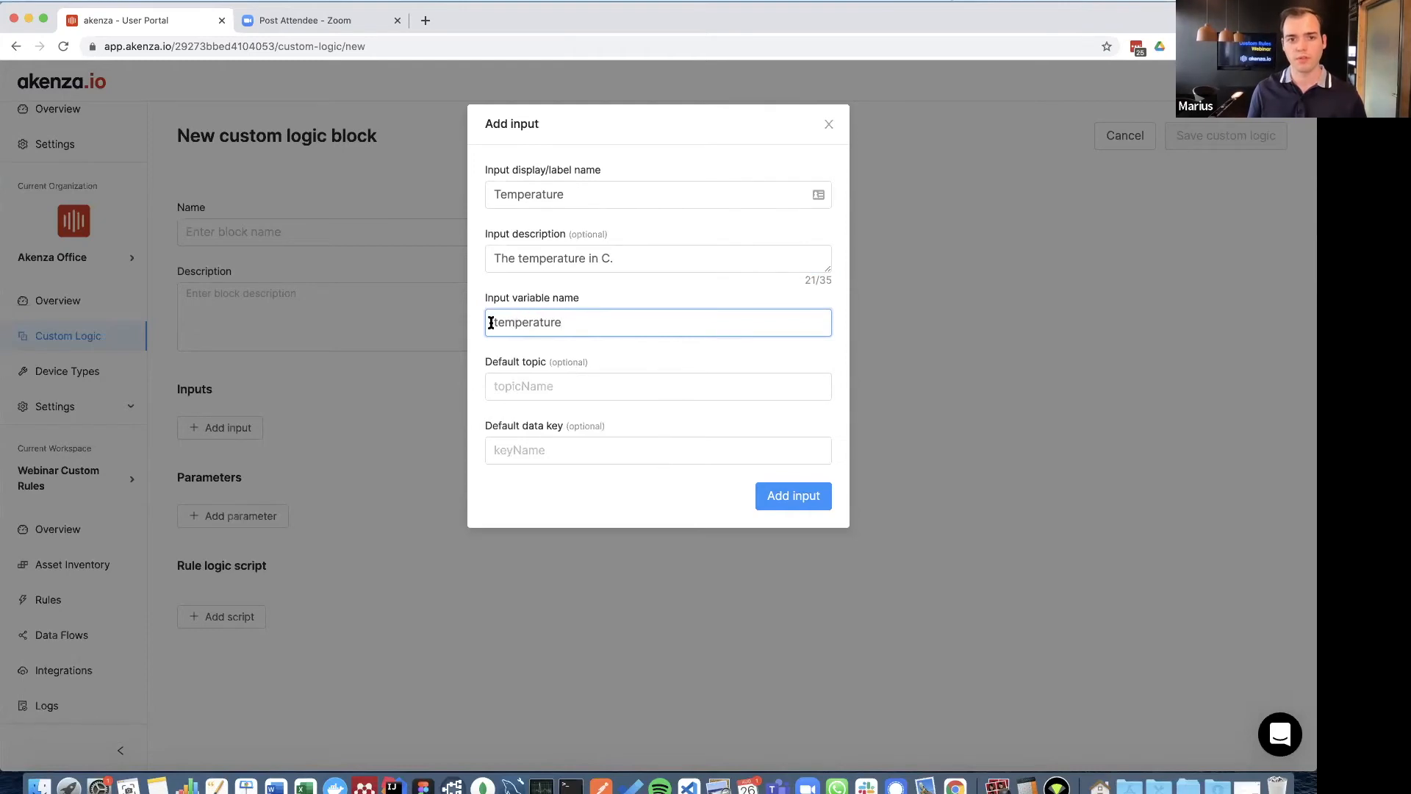
pyautogui.click(788, 494)
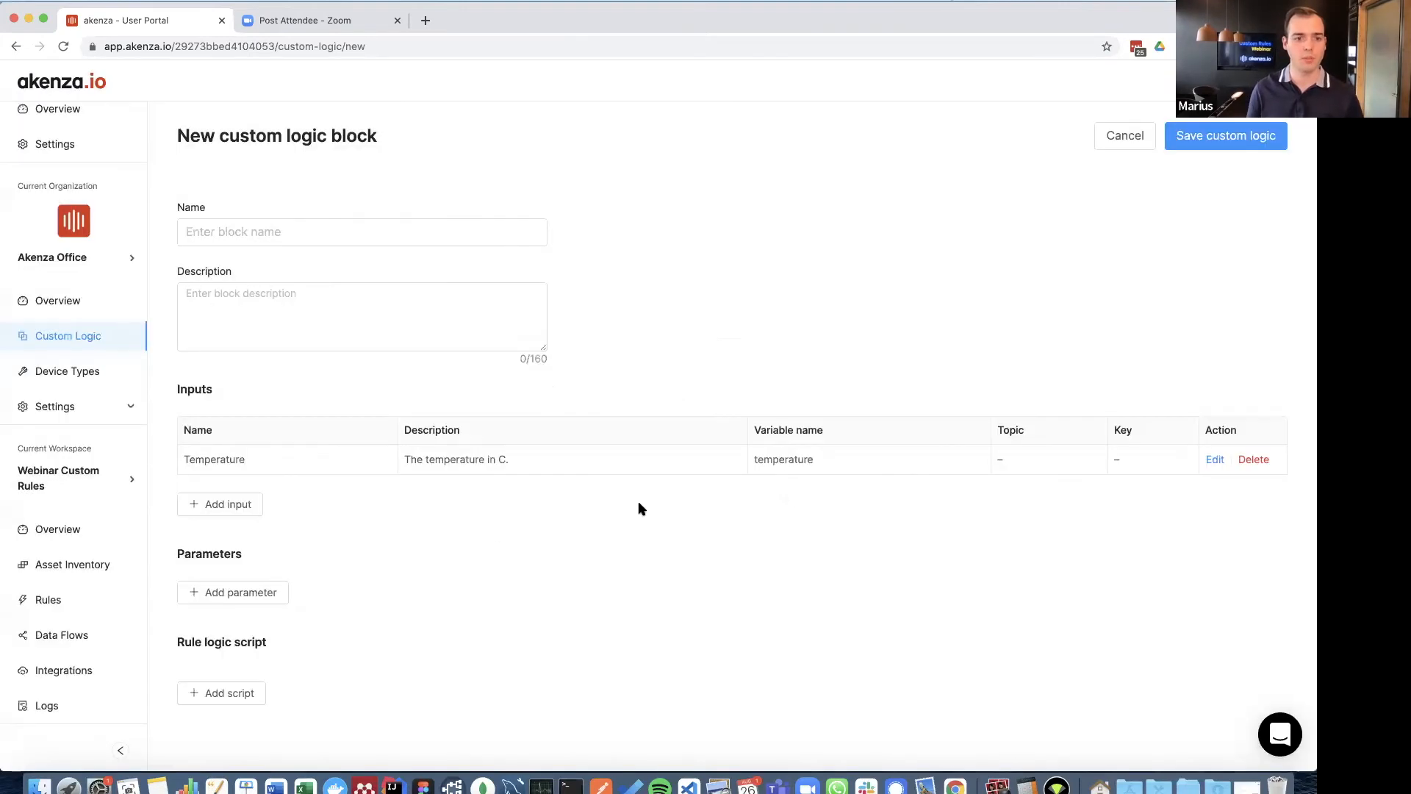
# Add a Numerical parameter labelled Threshold with the variable name threshold and a default value of 25.
pyautogui.click(253, 597)
pyautogui.click(547, 193)
pyautogui.write('Threshold')
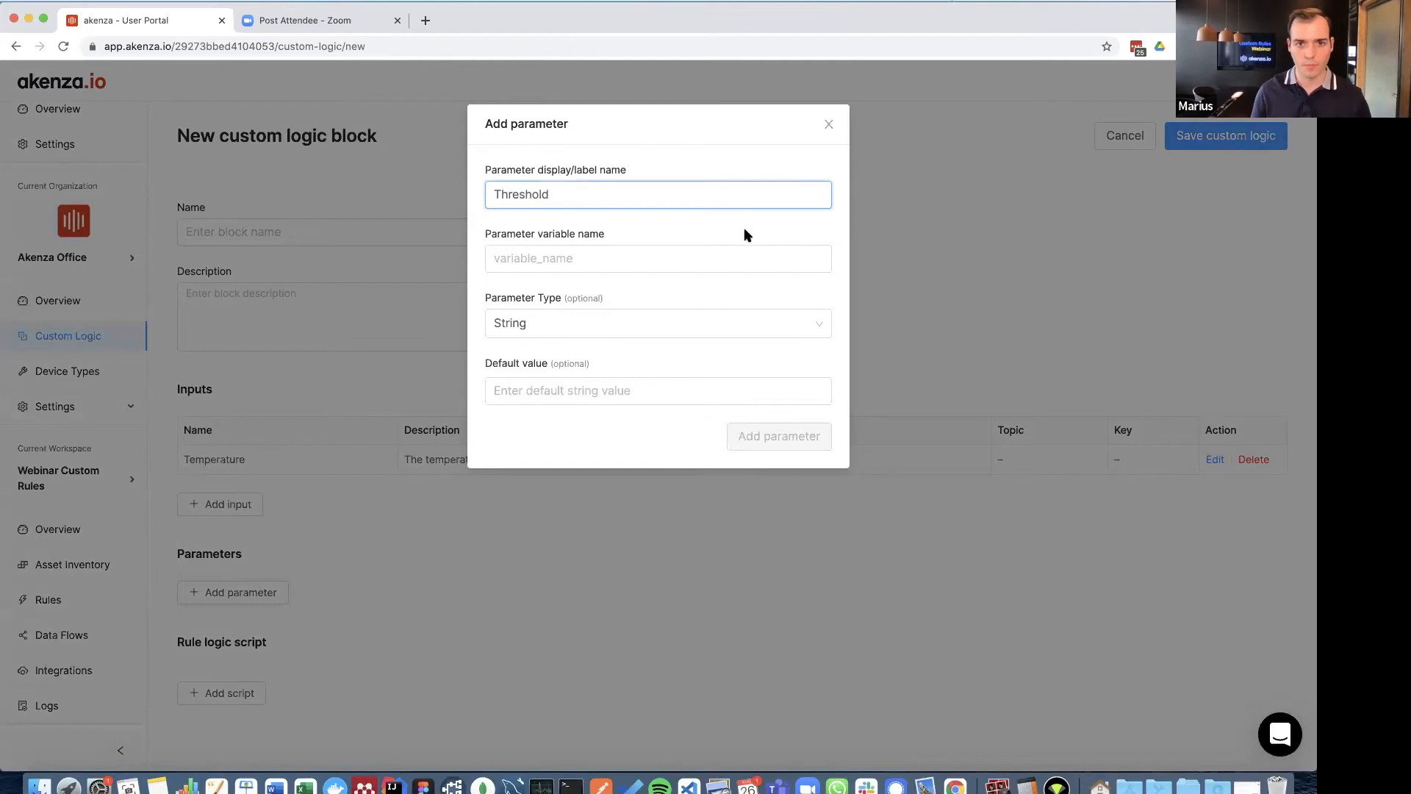
pyautogui.click(671, 257)
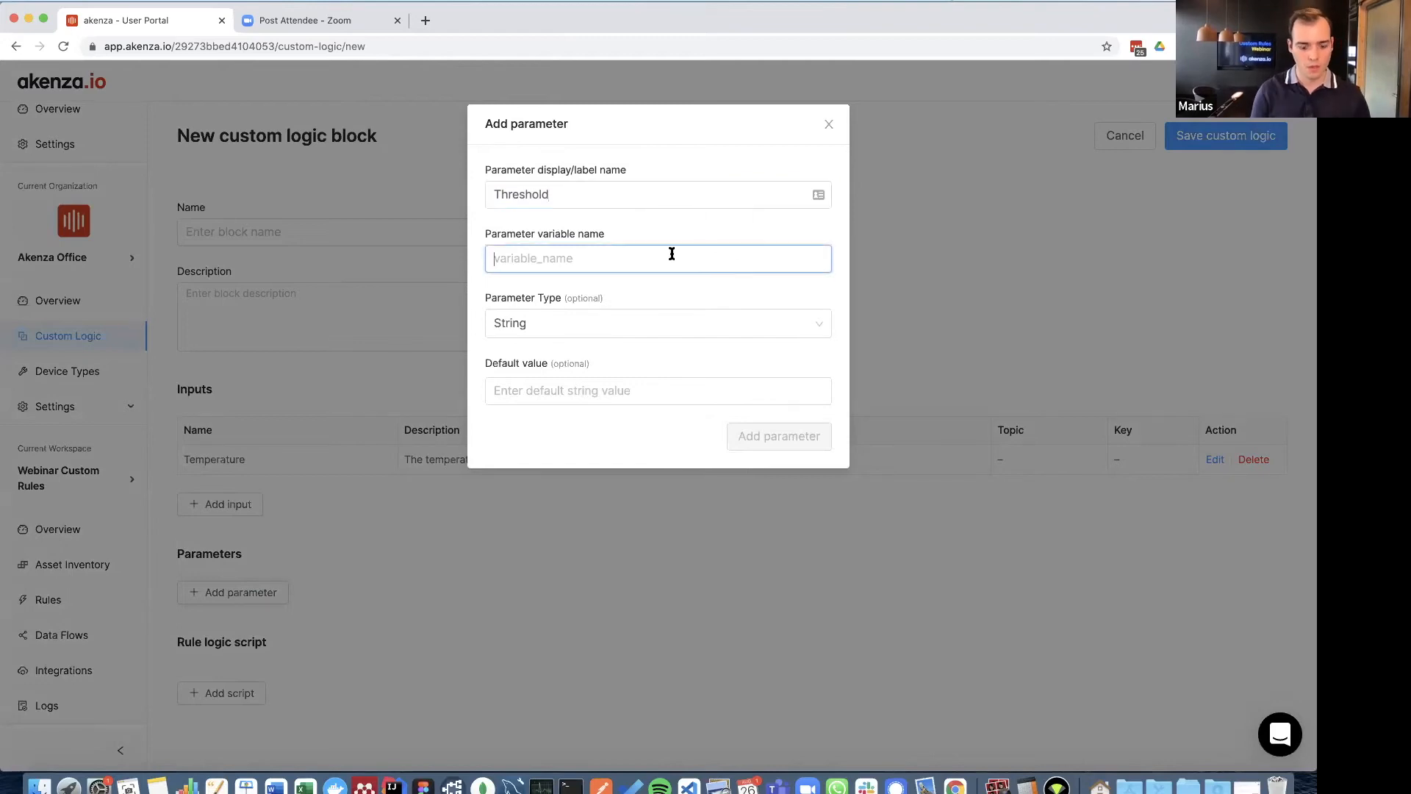
pyautogui.write('threshold')
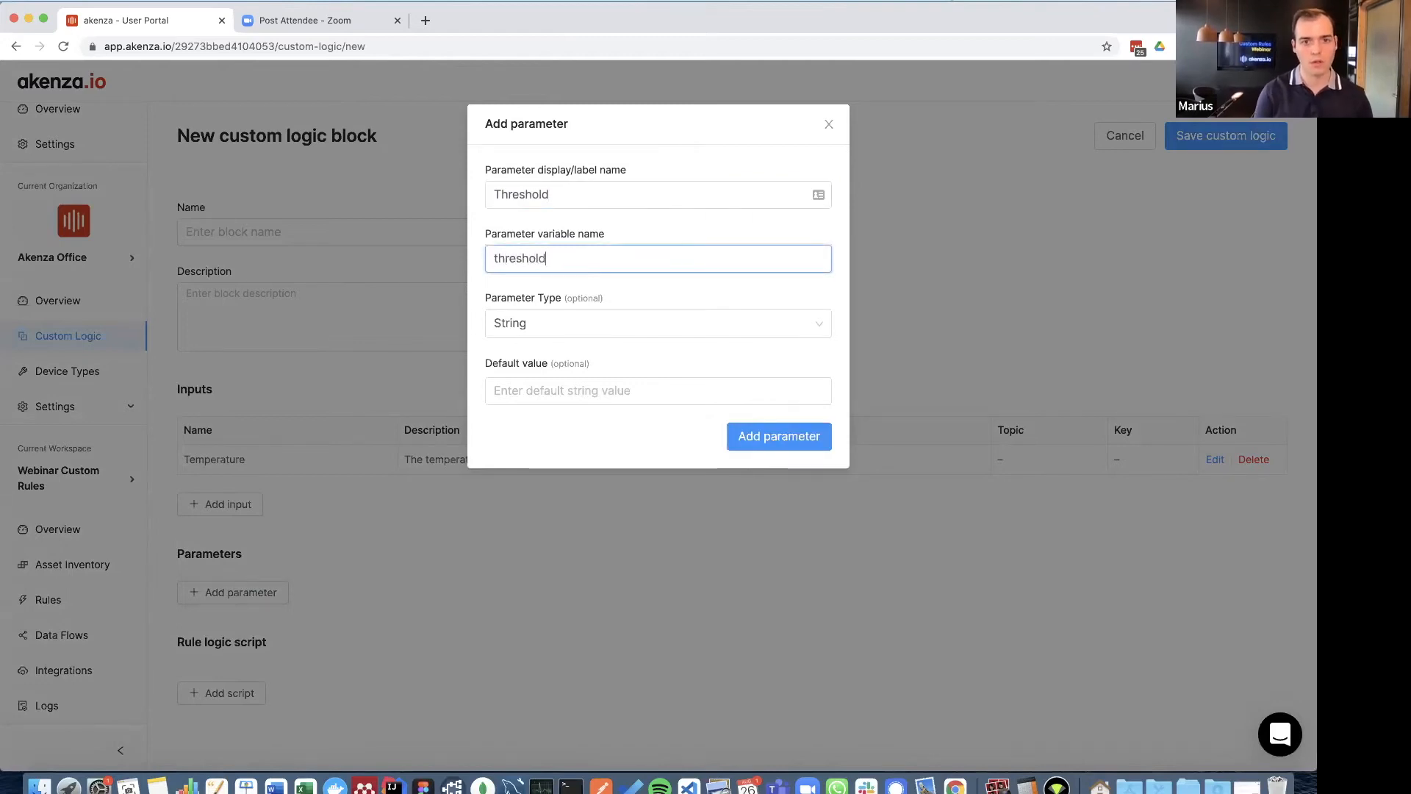
pyautogui.click(541, 325)
pyautogui.click(544, 359)
pyautogui.click(539, 393)
pyautogui.write('25')
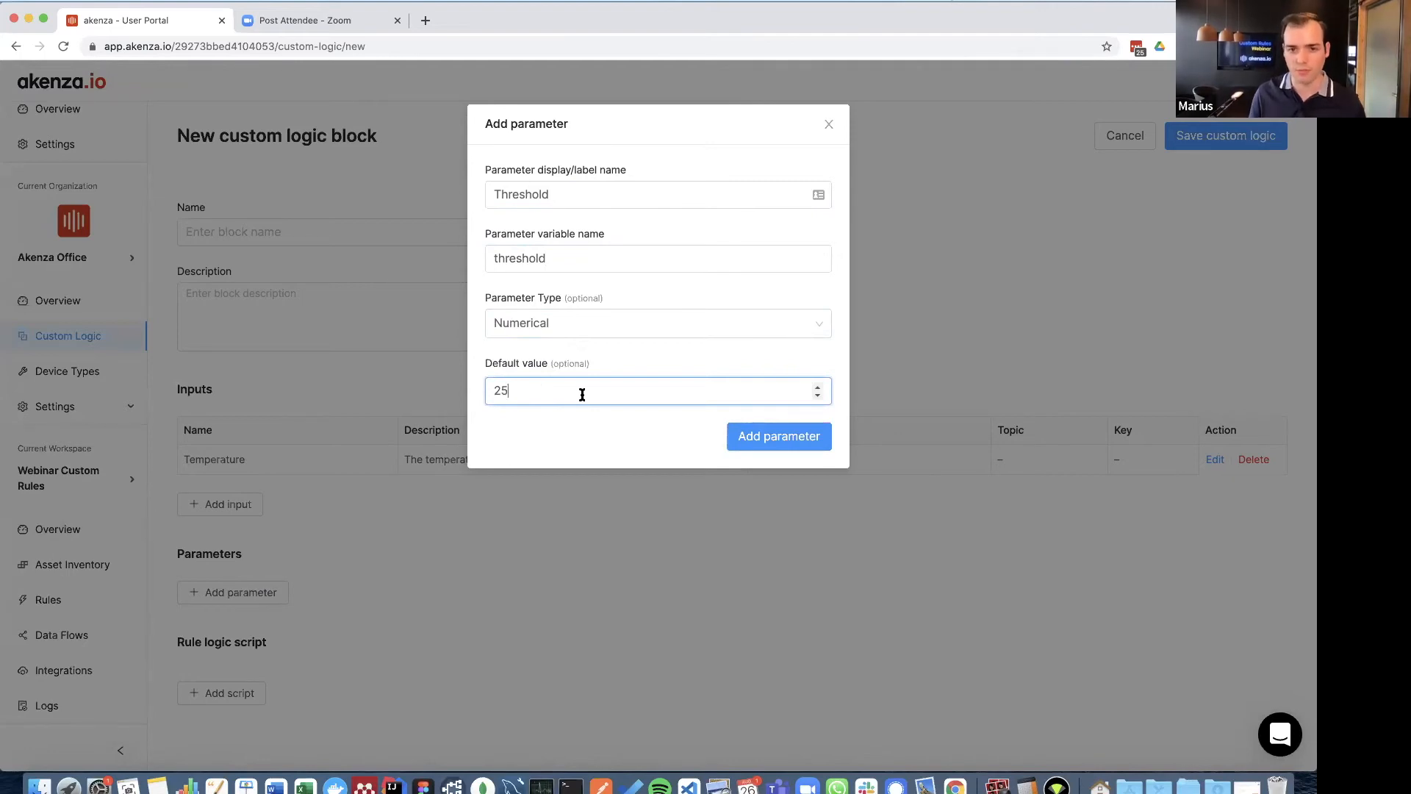
pyautogui.click(755, 437)
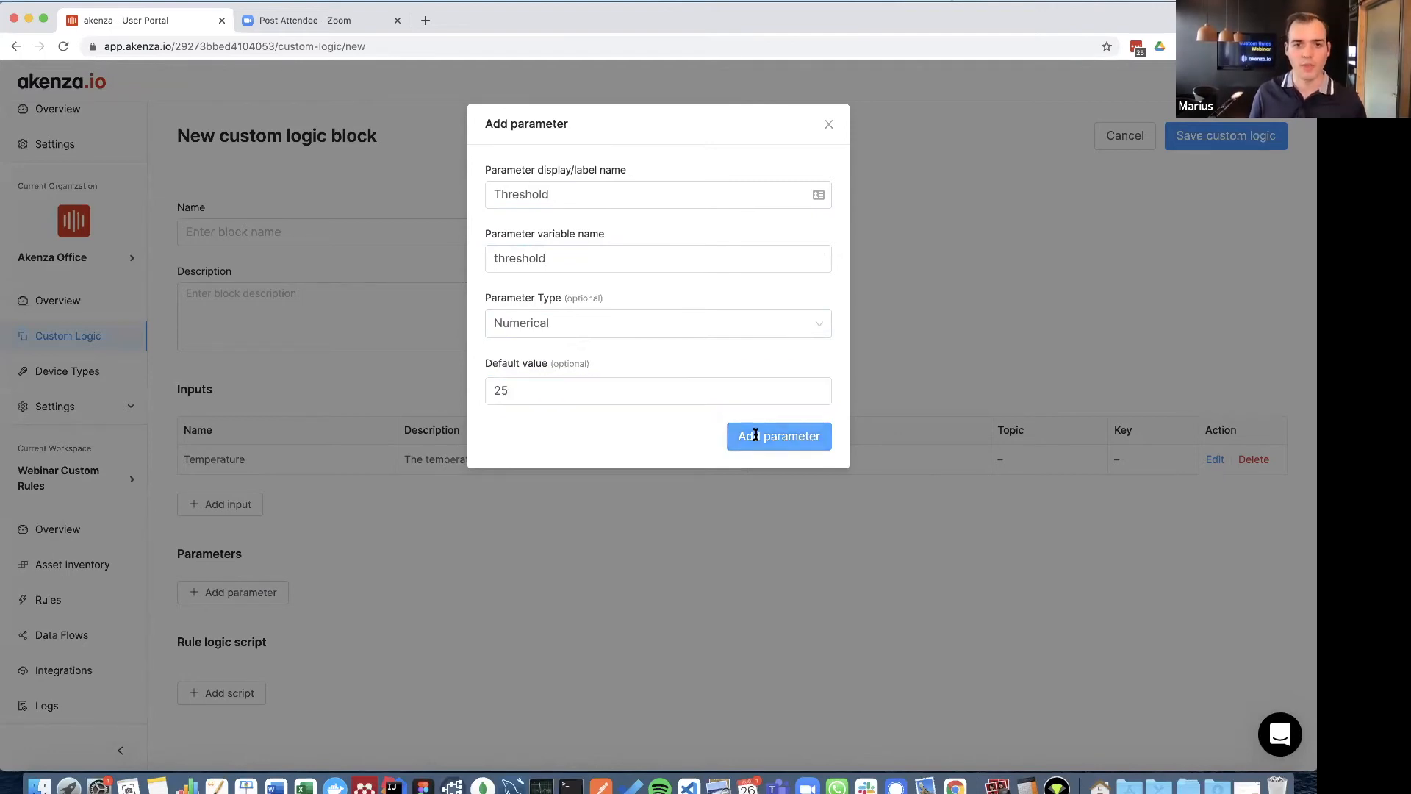
# Add a rule logic script and change its if condition to temperature > threshold.
pyautogui.scroll(-2, 744, 435)
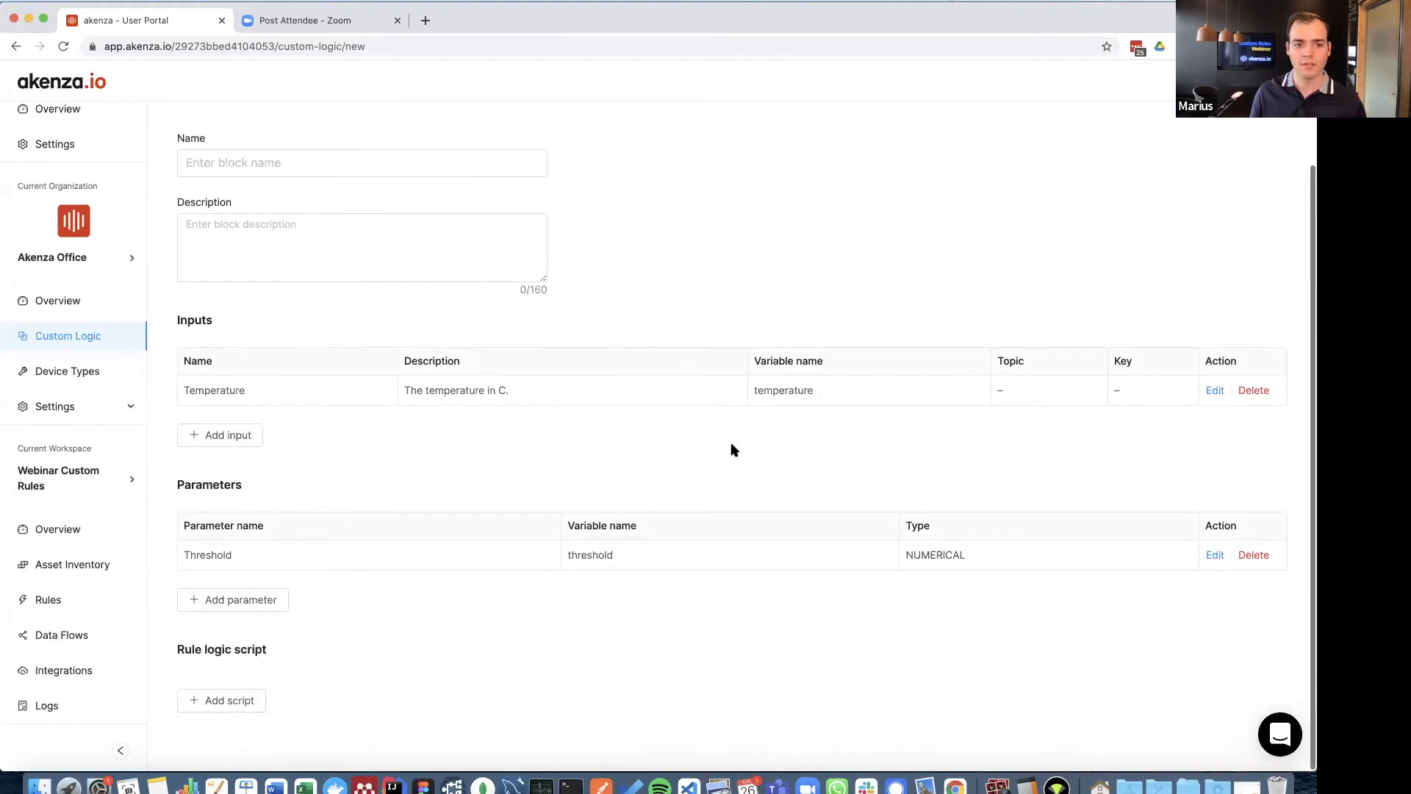
pyautogui.click(223, 700)
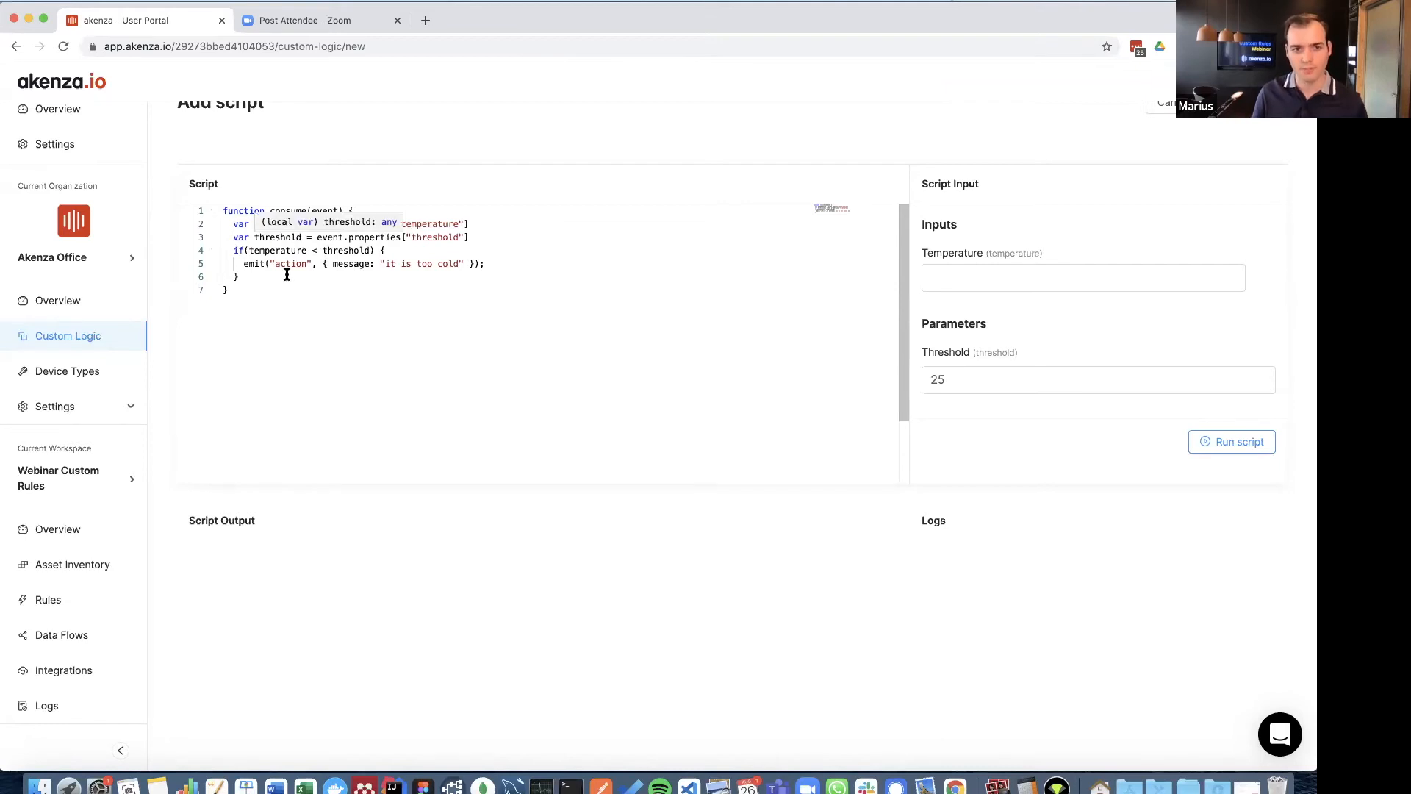
pyautogui.click(308, 250)
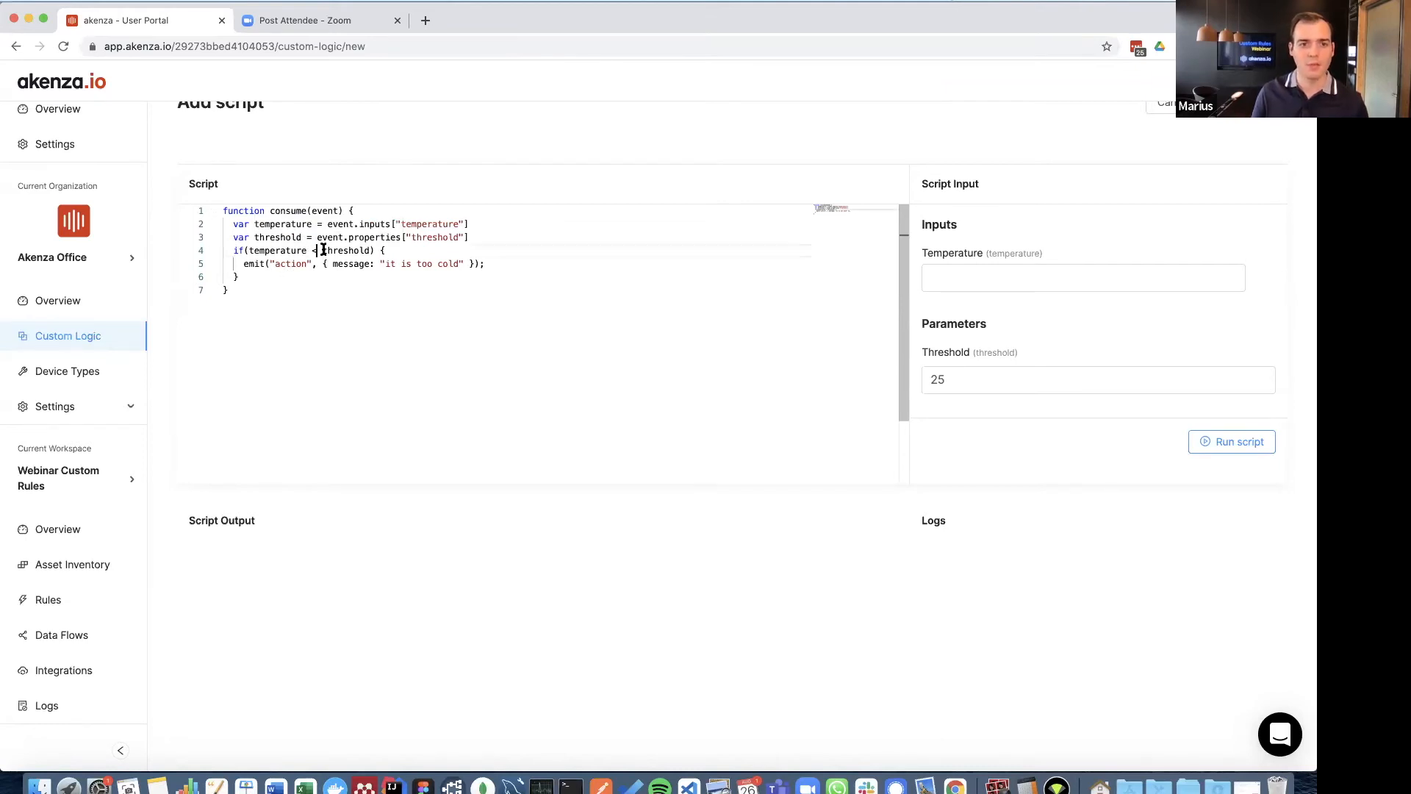
pyautogui.press('BackSpace')
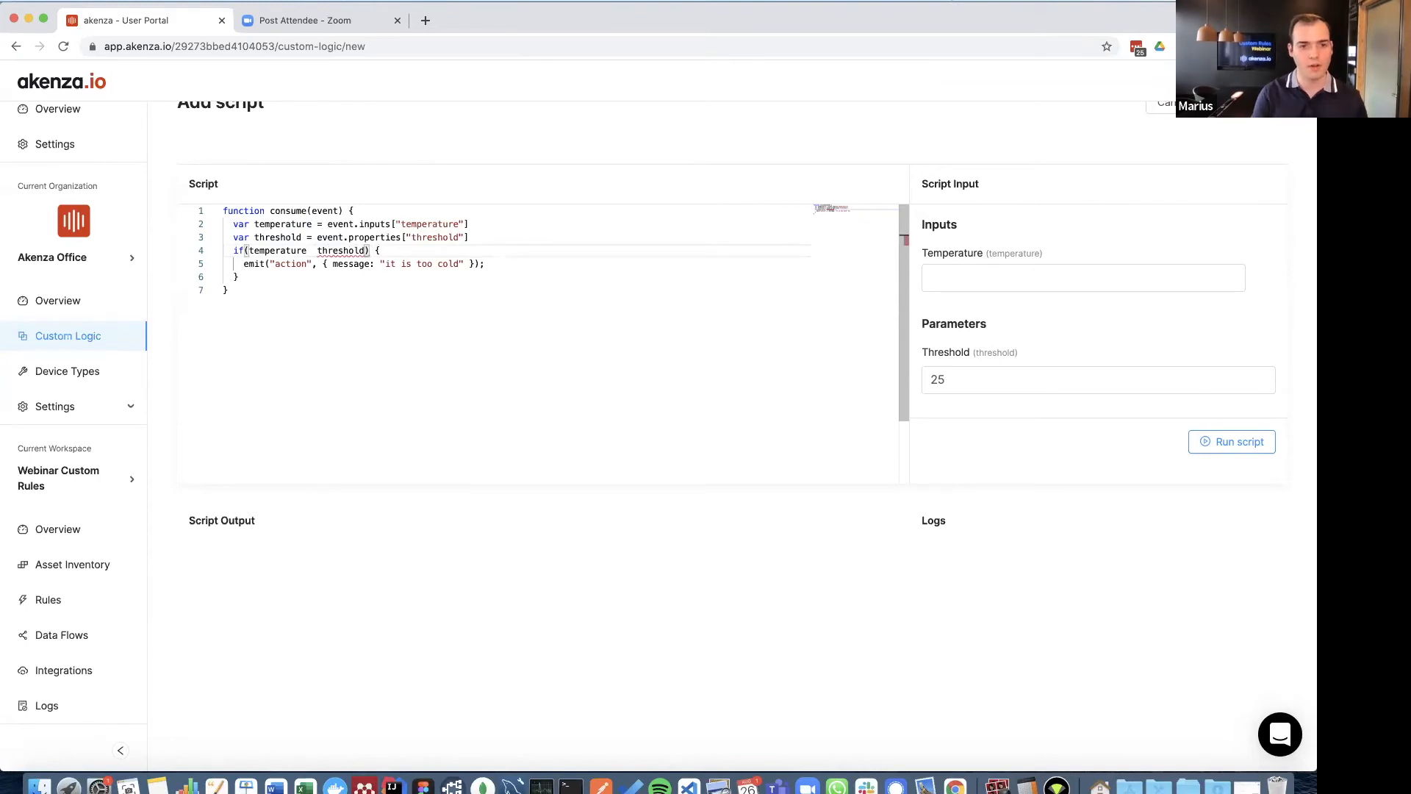
pyautogui.write('>')
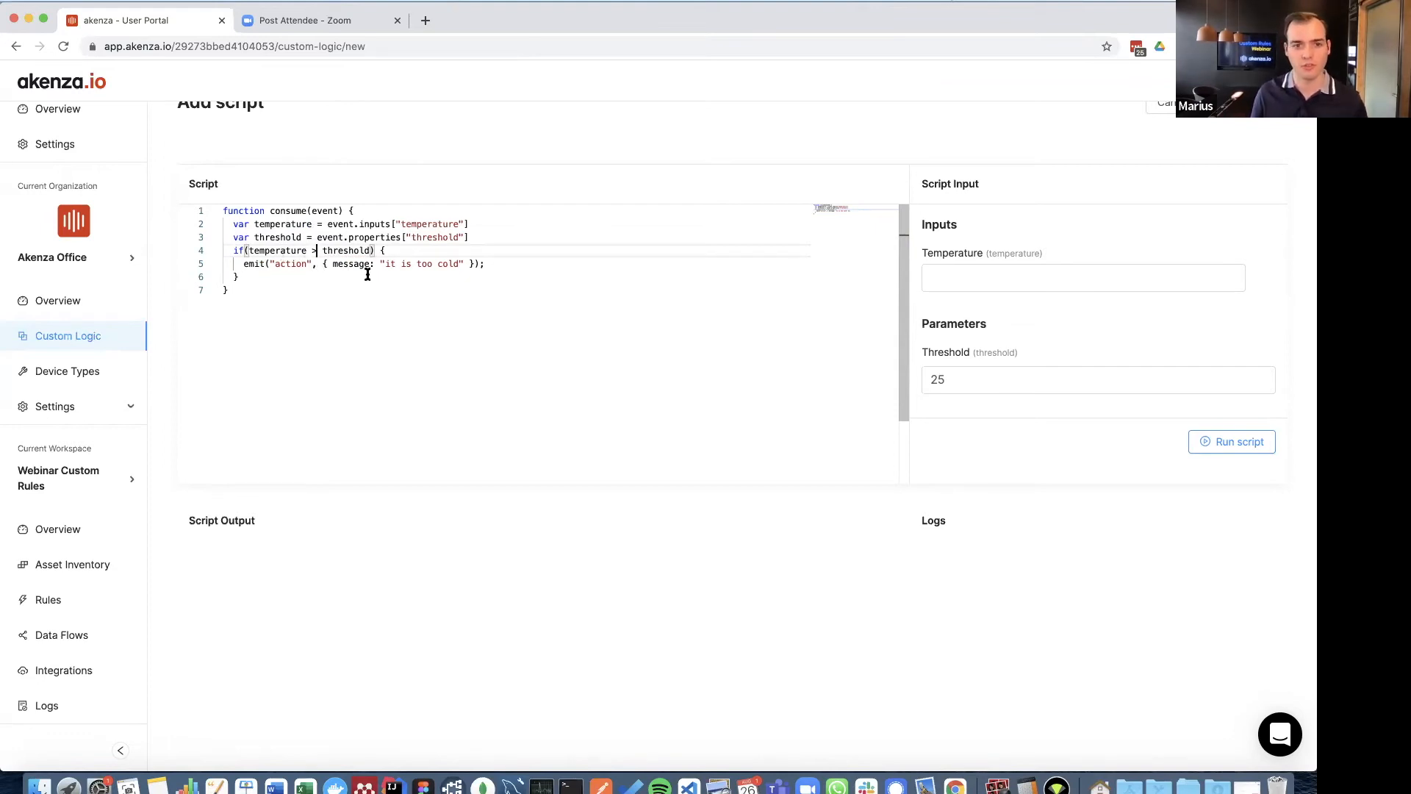
# Replace the emitted message in the script with the template string `it is too hot; temperature is ${temperature}`.
pyautogui.moveTo(380, 263); pyautogui.dragTo(463, 264)
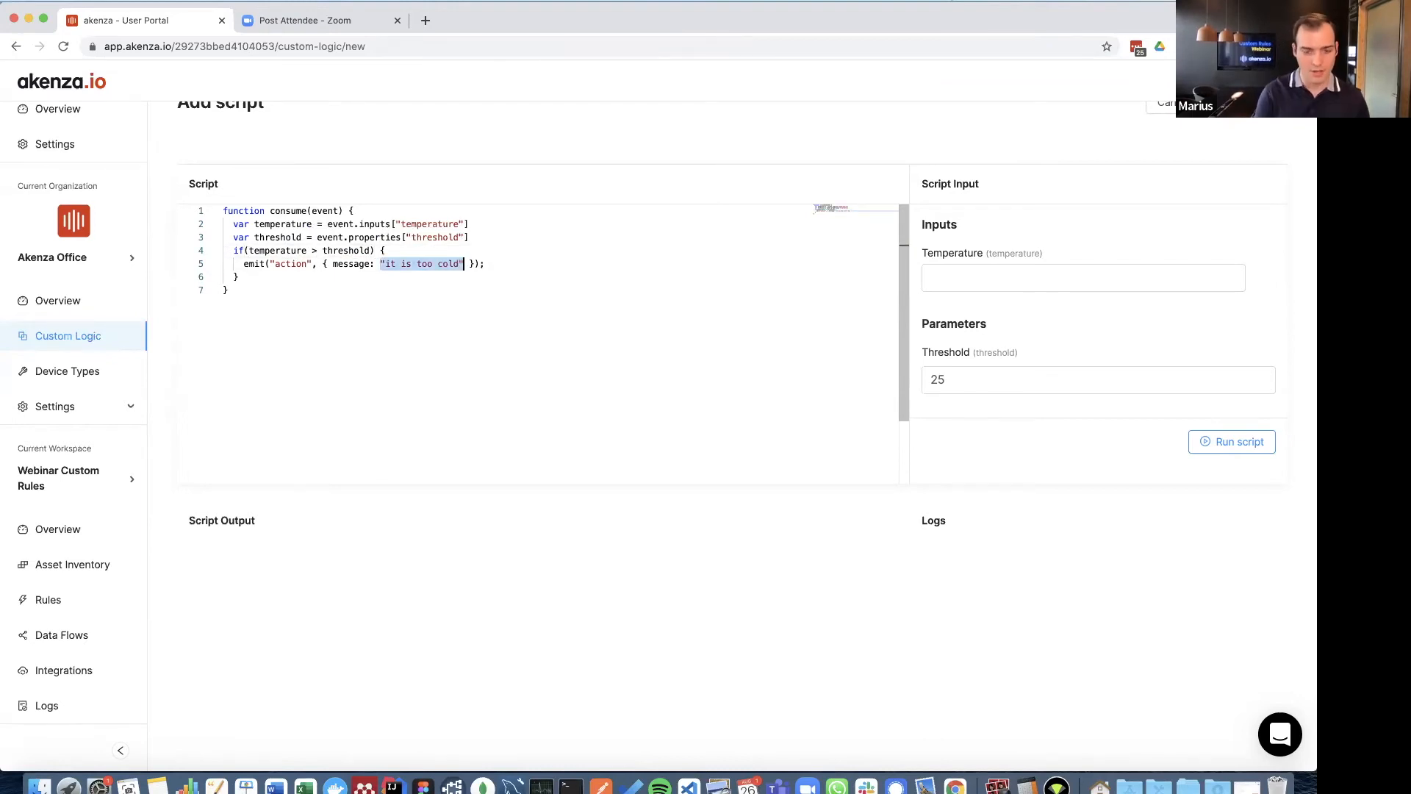
pyautogui.press('BackSpace')
pyautogui.write("'")
pyautogui.write('to')
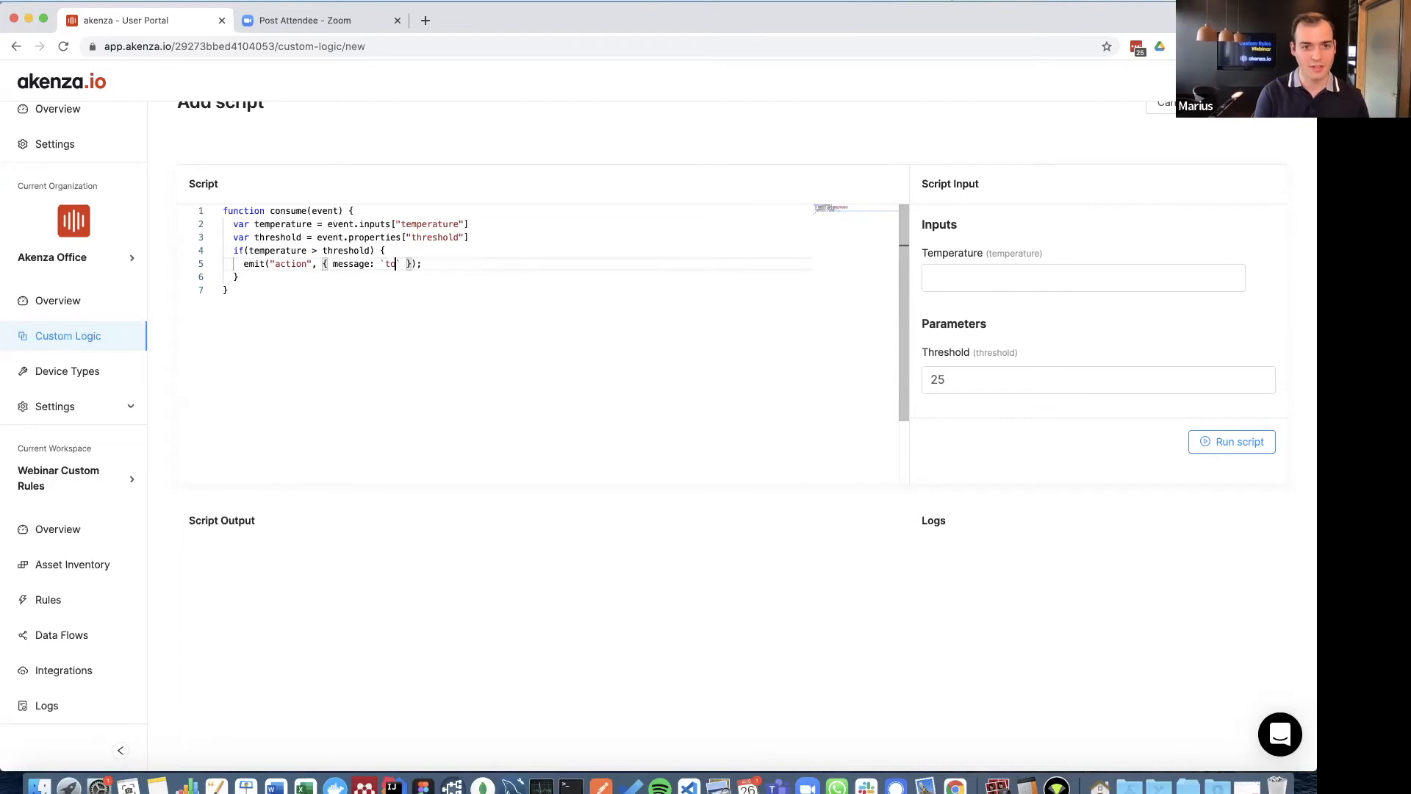
pyautogui.press('BackSpace')
pyautogui.press('BackSpace')
pyautogui.write('it is too')
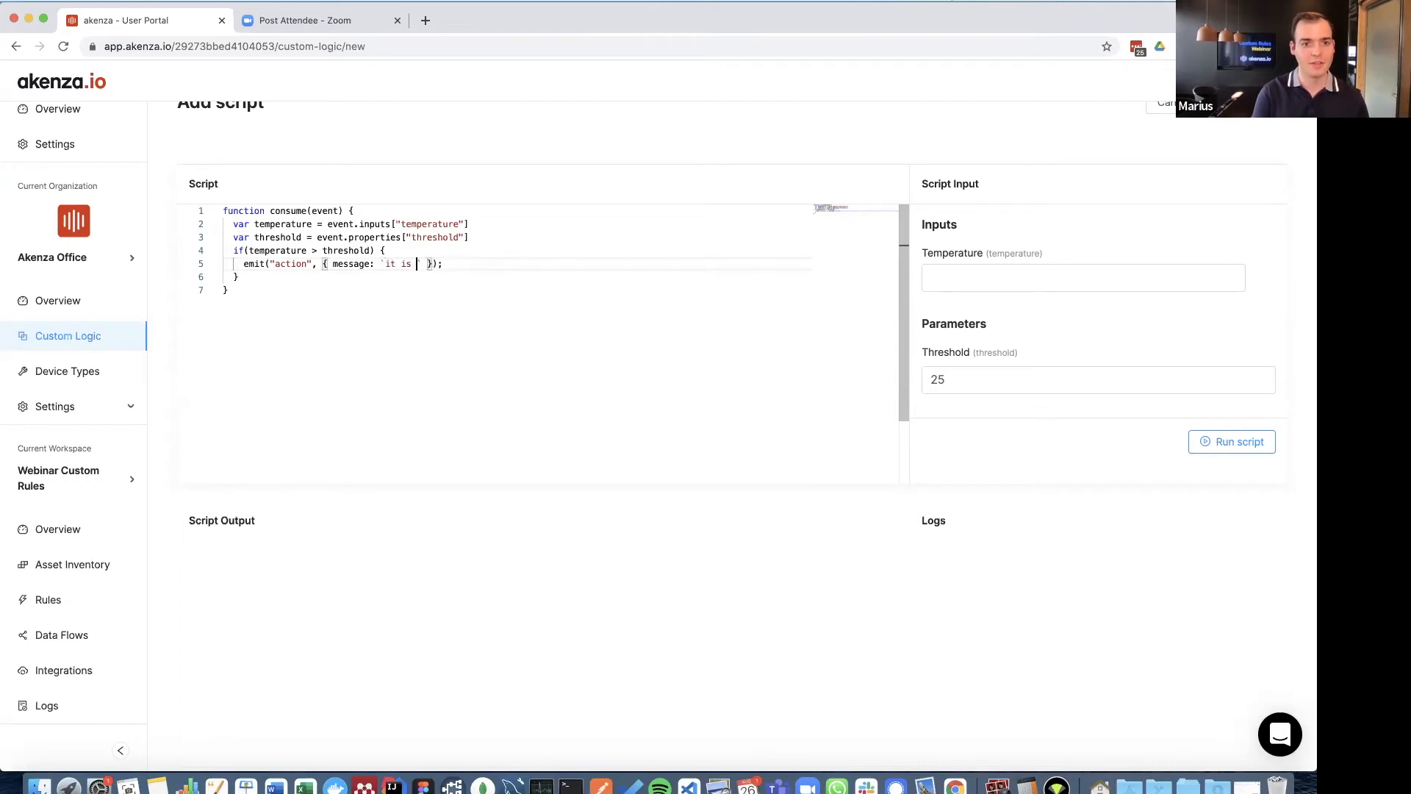
pyautogui.write(' hot; $')
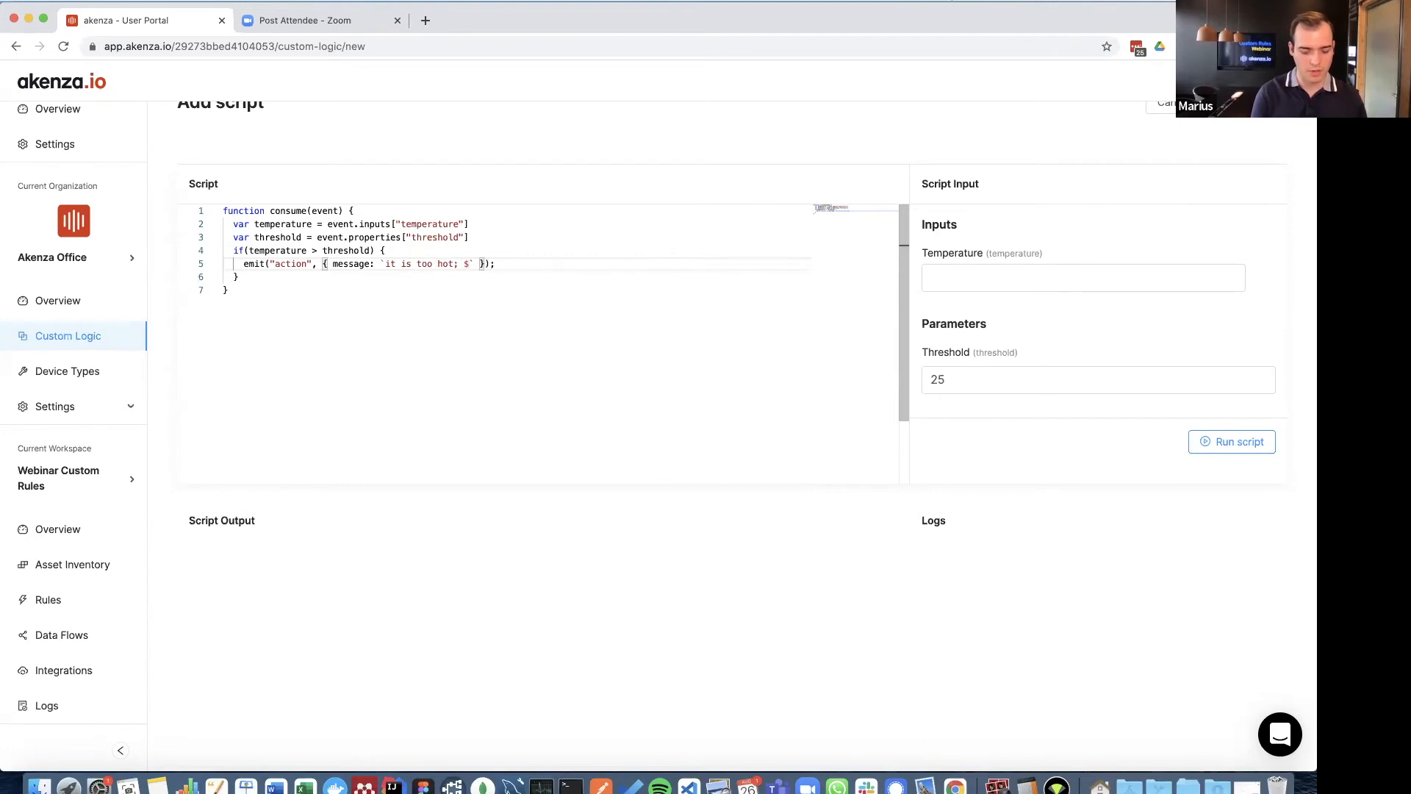
pyautogui.write('{')
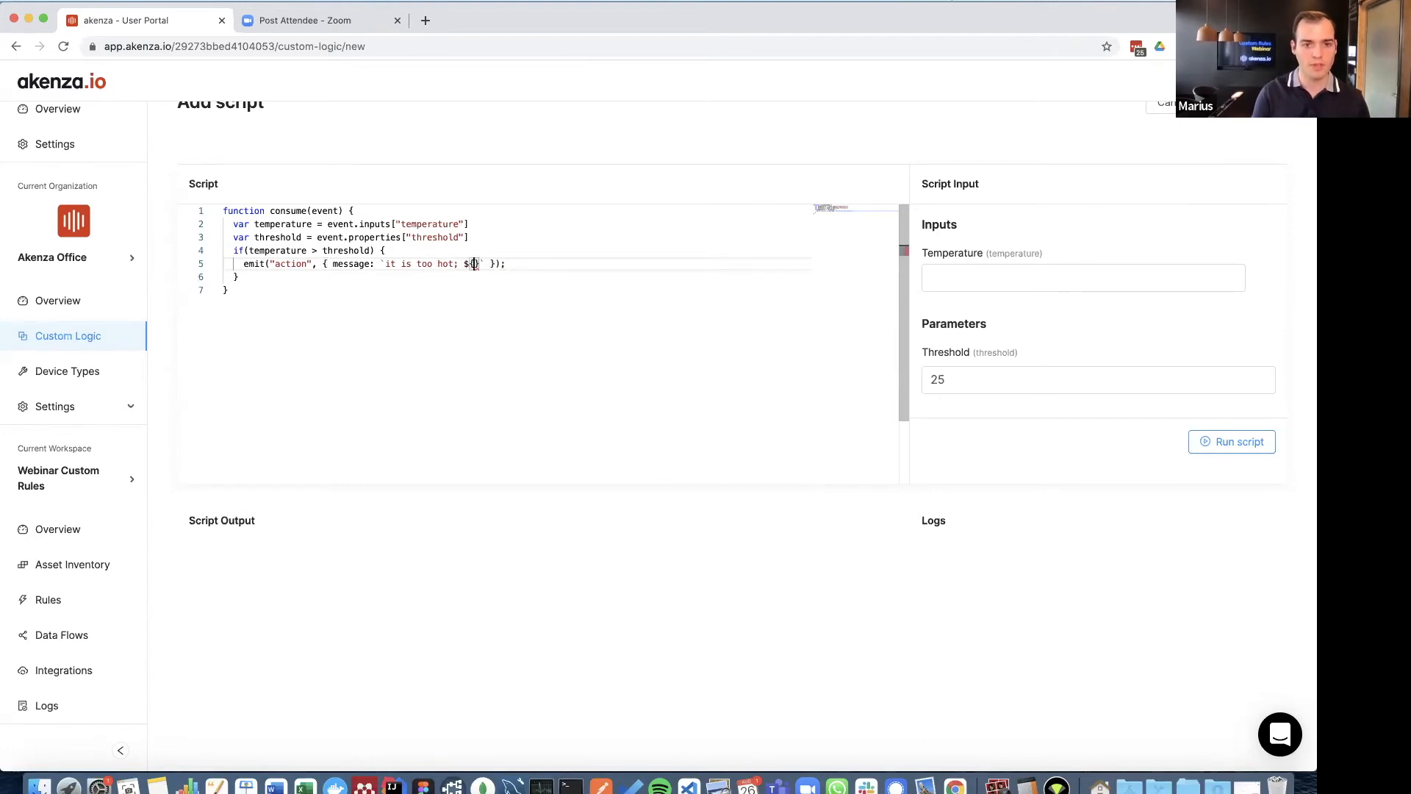
pyautogui.press('Left')
pyautogui.press('Left')
pyautogui.write('tempera')
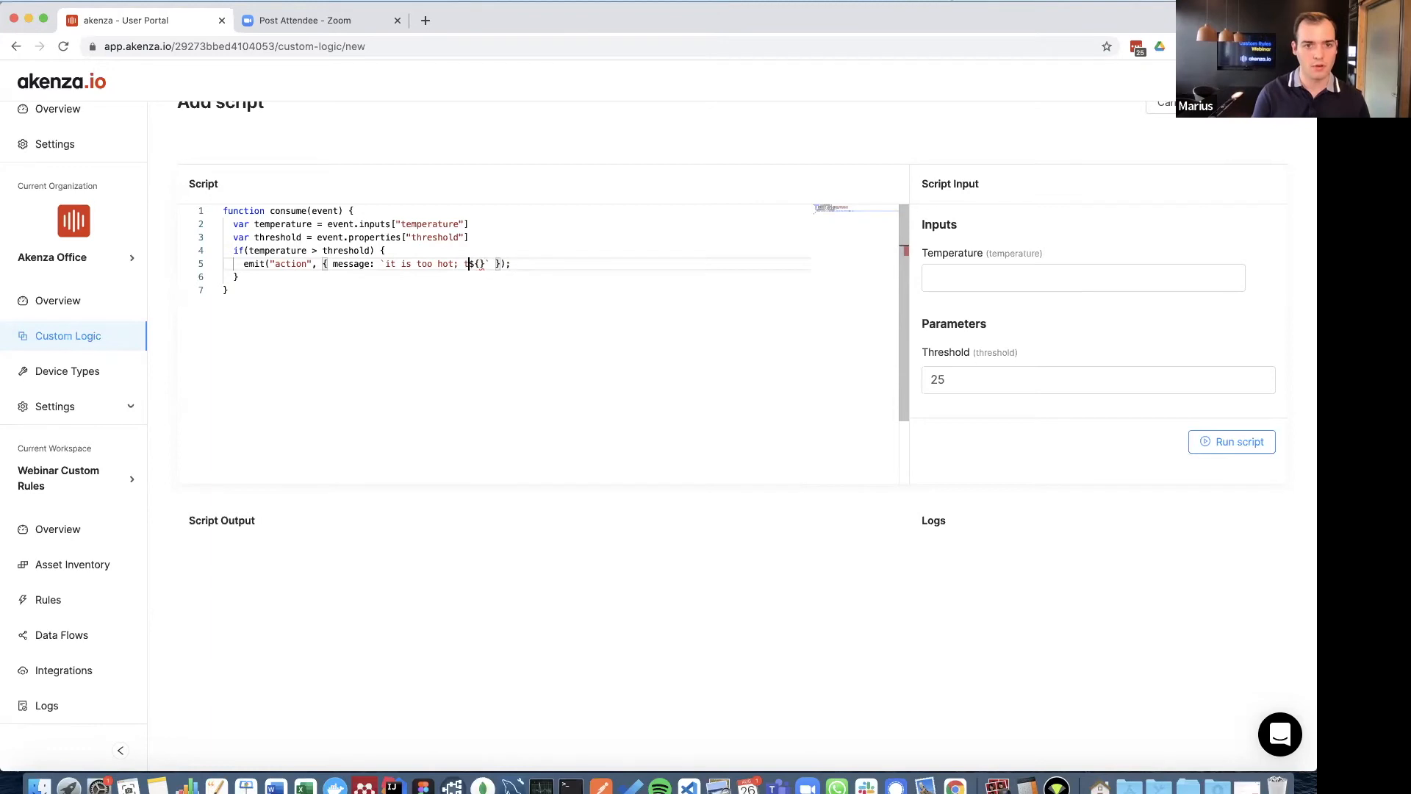
pyautogui.write('ture is')
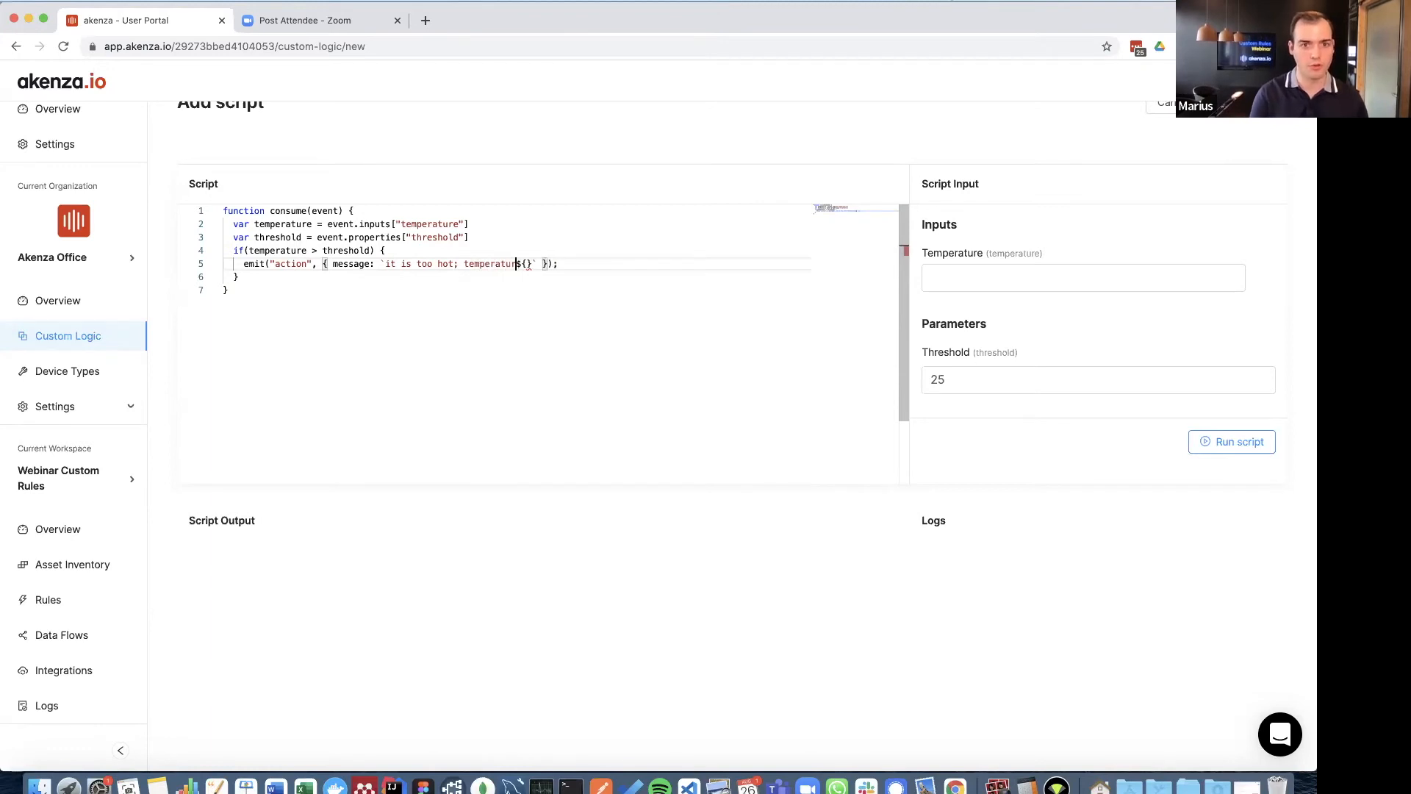
pyautogui.press('Right')
pyautogui.write('temperature')
pyautogui.click(553, 305)
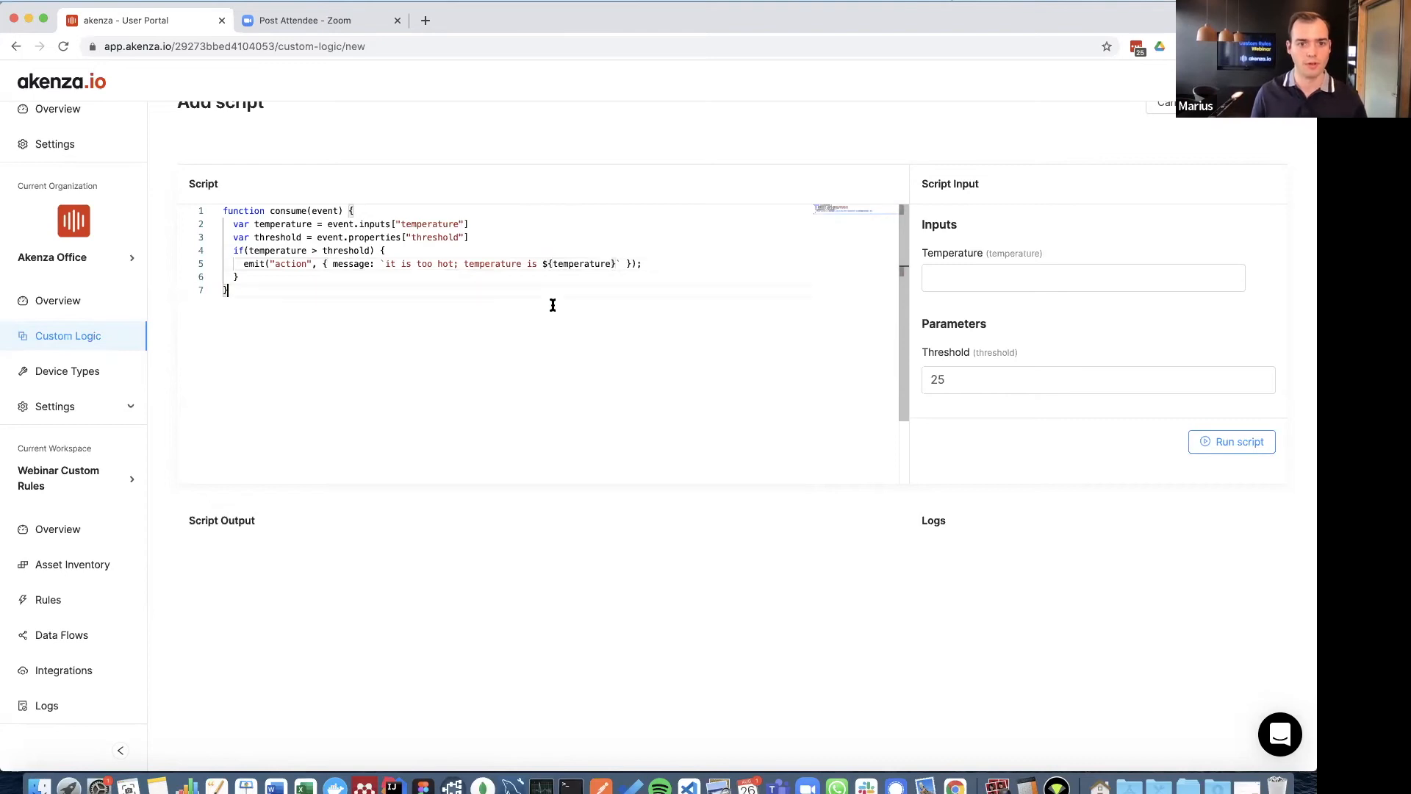
# Test the script with a Temperature input of 12.
pyautogui.click(1011, 277)
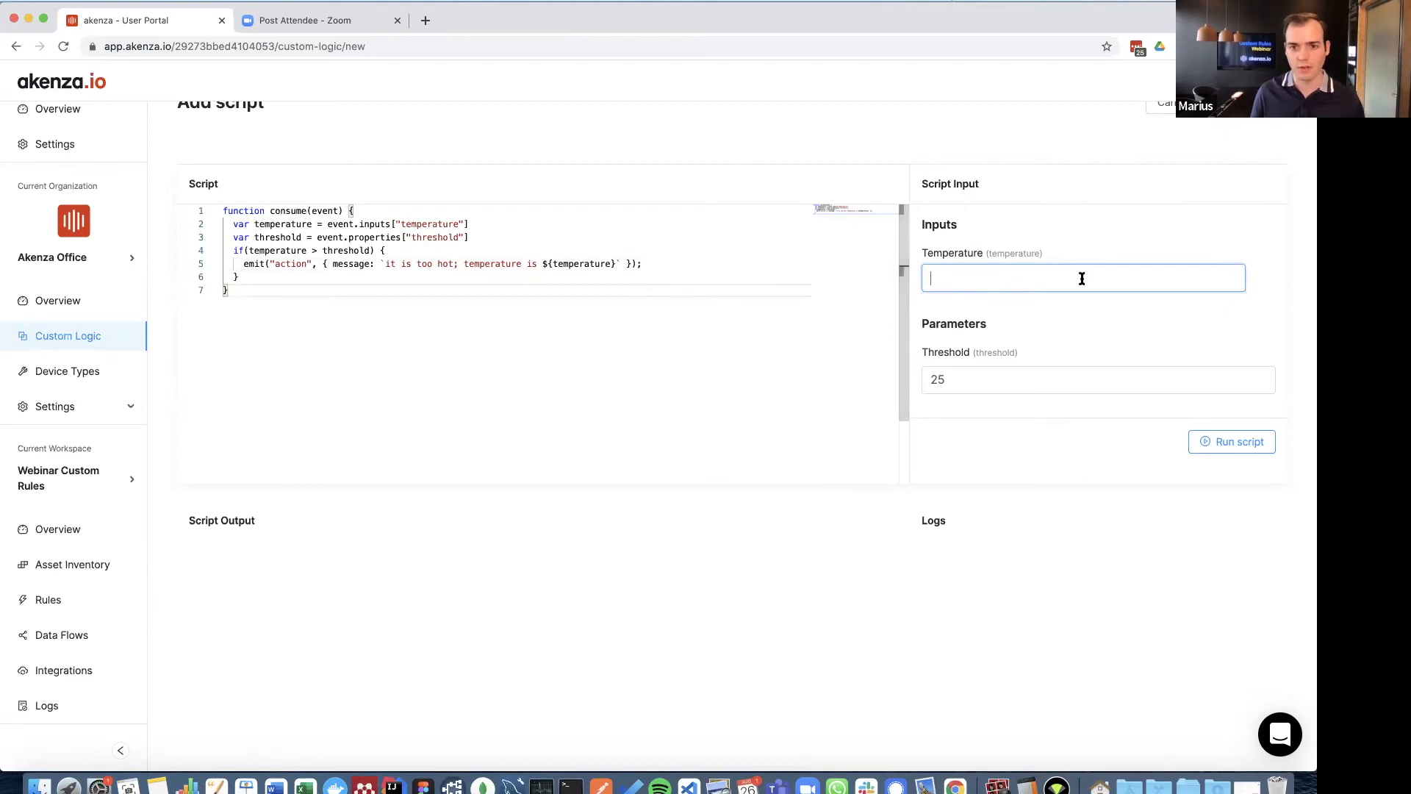
pyautogui.write('12')
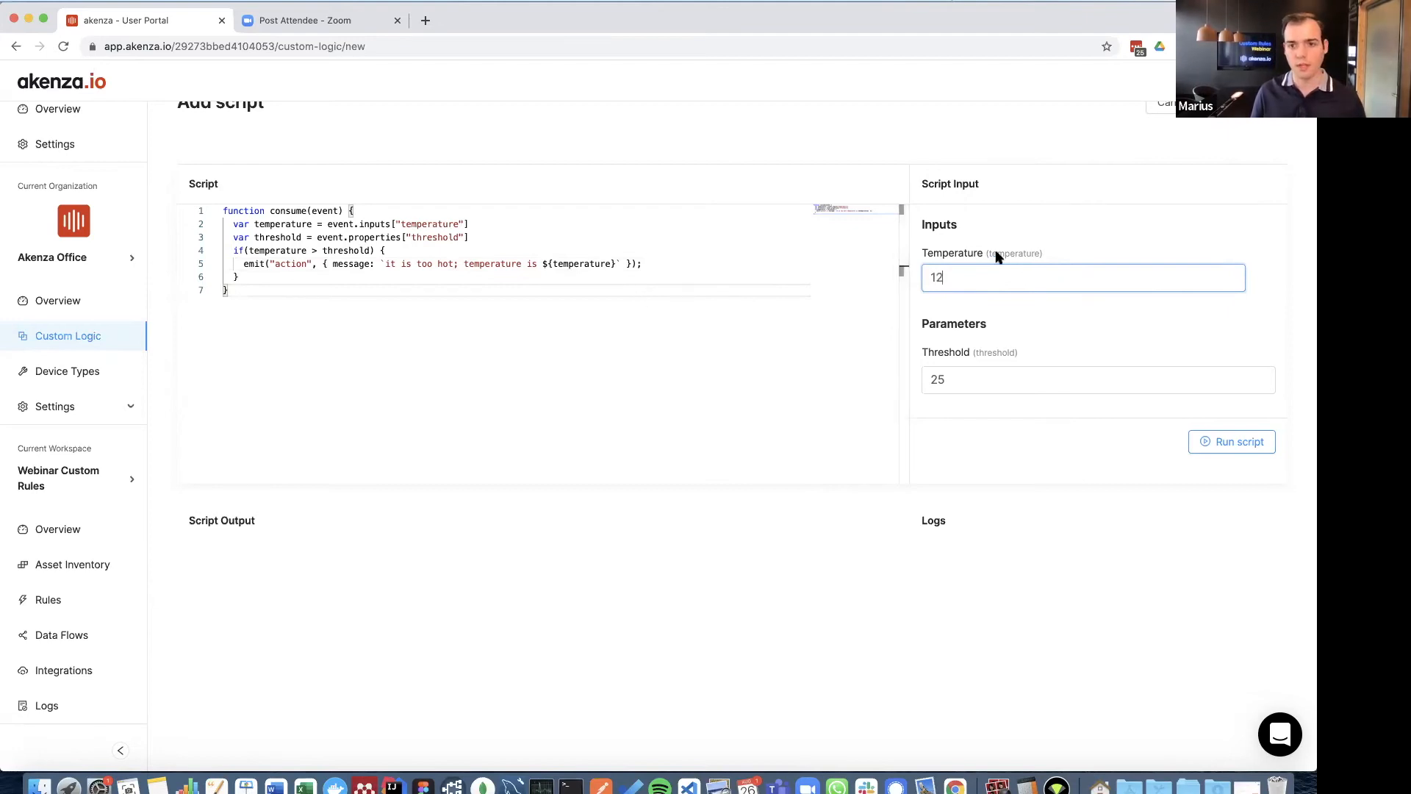
pyautogui.click(1251, 441)
# Set the Temperature test input to 27 and run the script again.
pyautogui.click(957, 281)
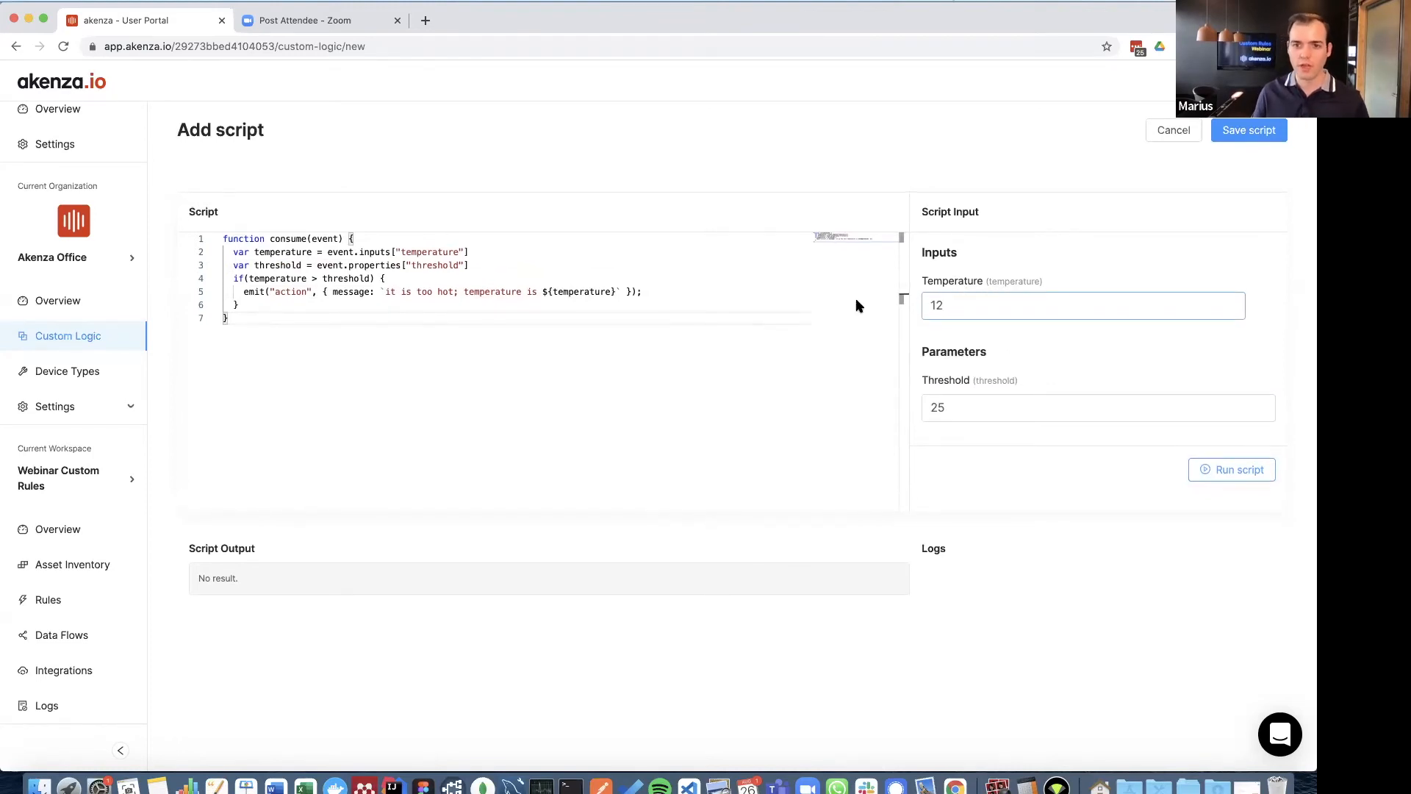
pyautogui.press('super+a')
pyautogui.write('27')
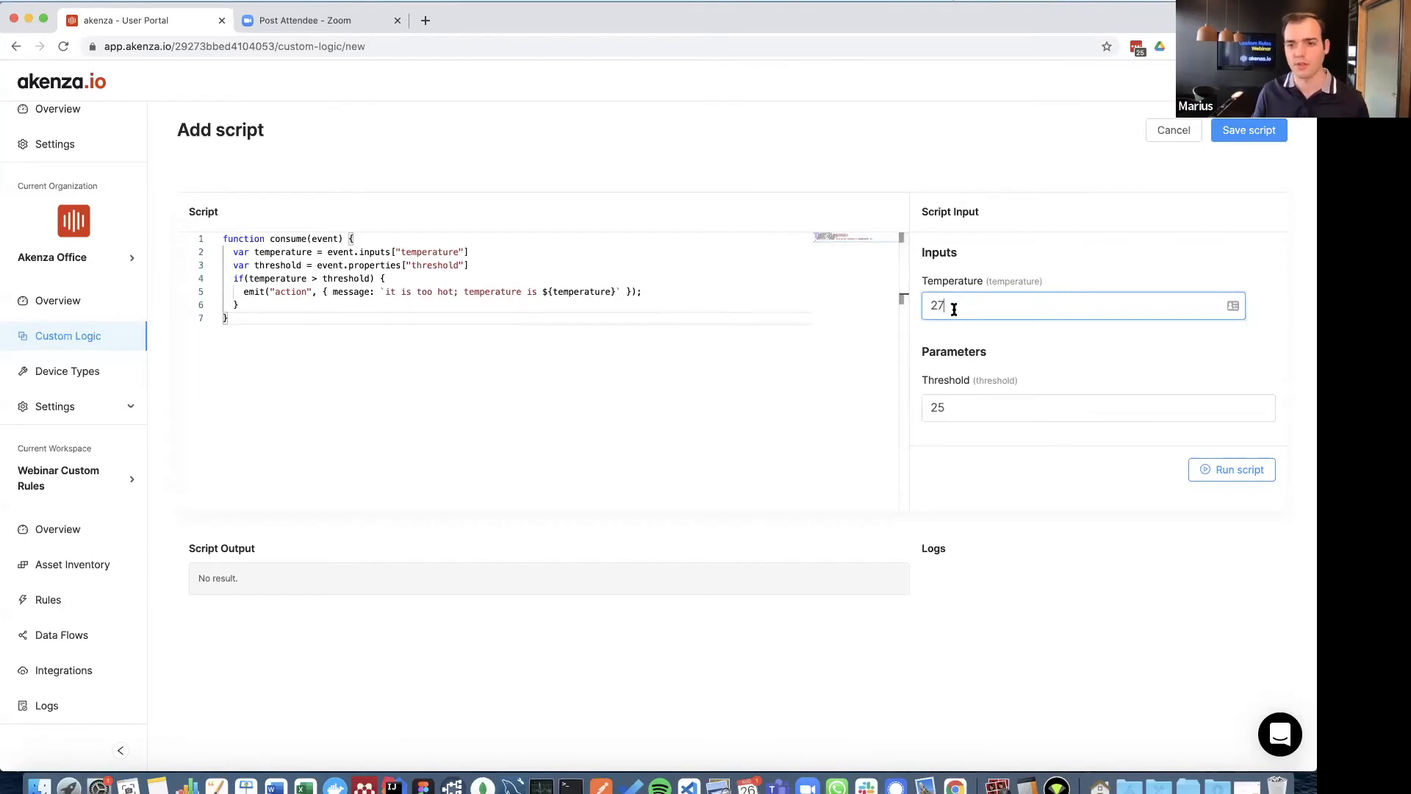
pyautogui.click(1242, 469)
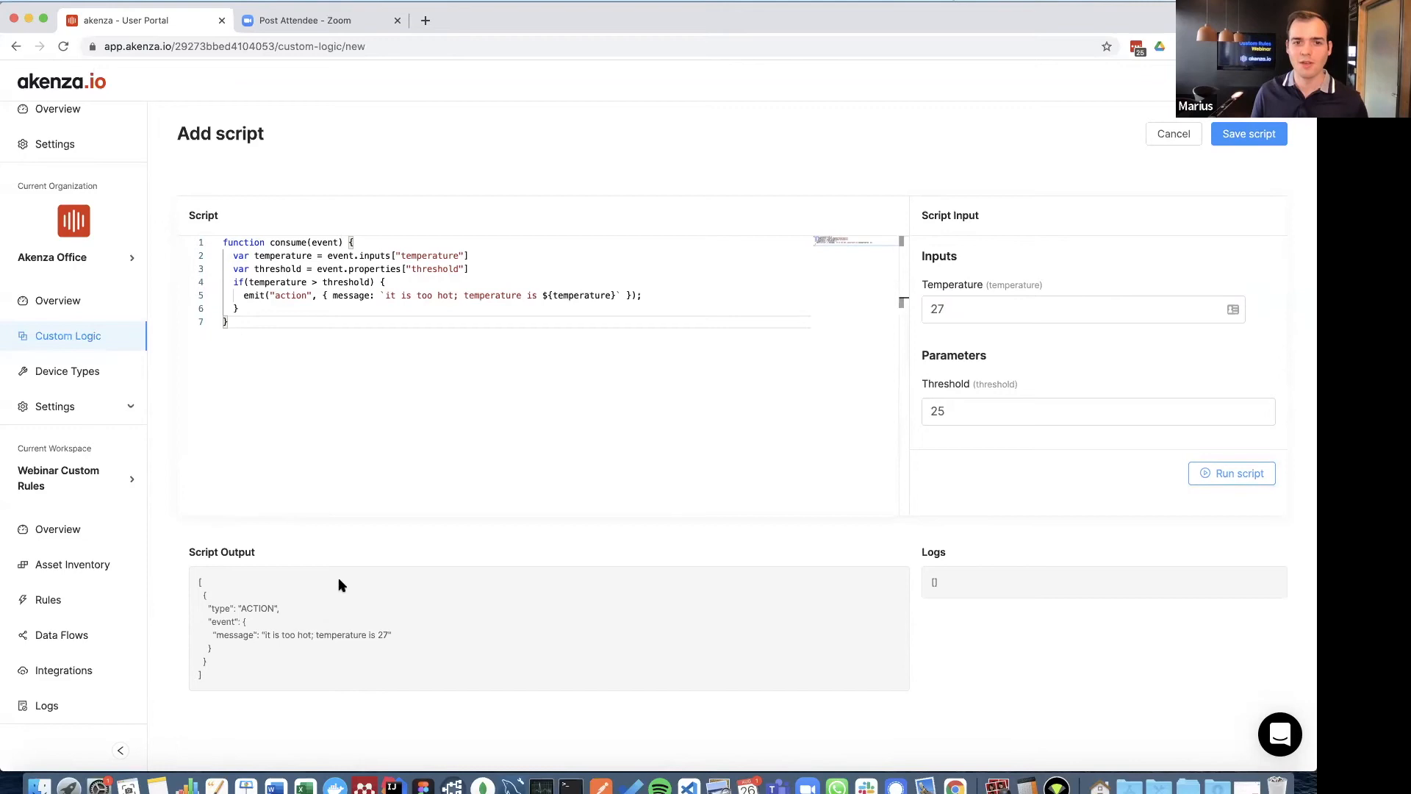
# Save the script, name the custom logic block Temperature Alert, and save the block.
pyautogui.click(1264, 134)
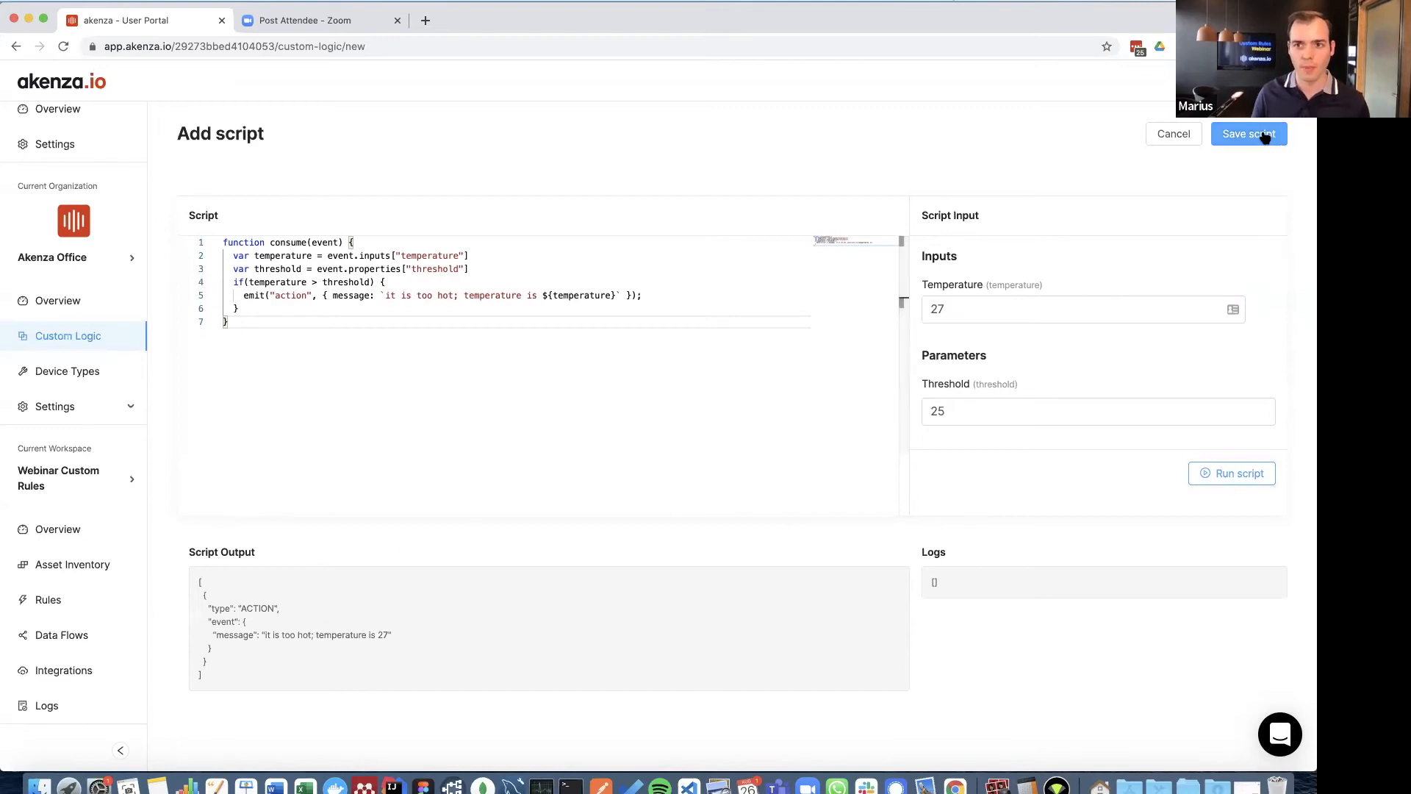
pyautogui.click(306, 233)
pyautogui.write('Temperature Alert')
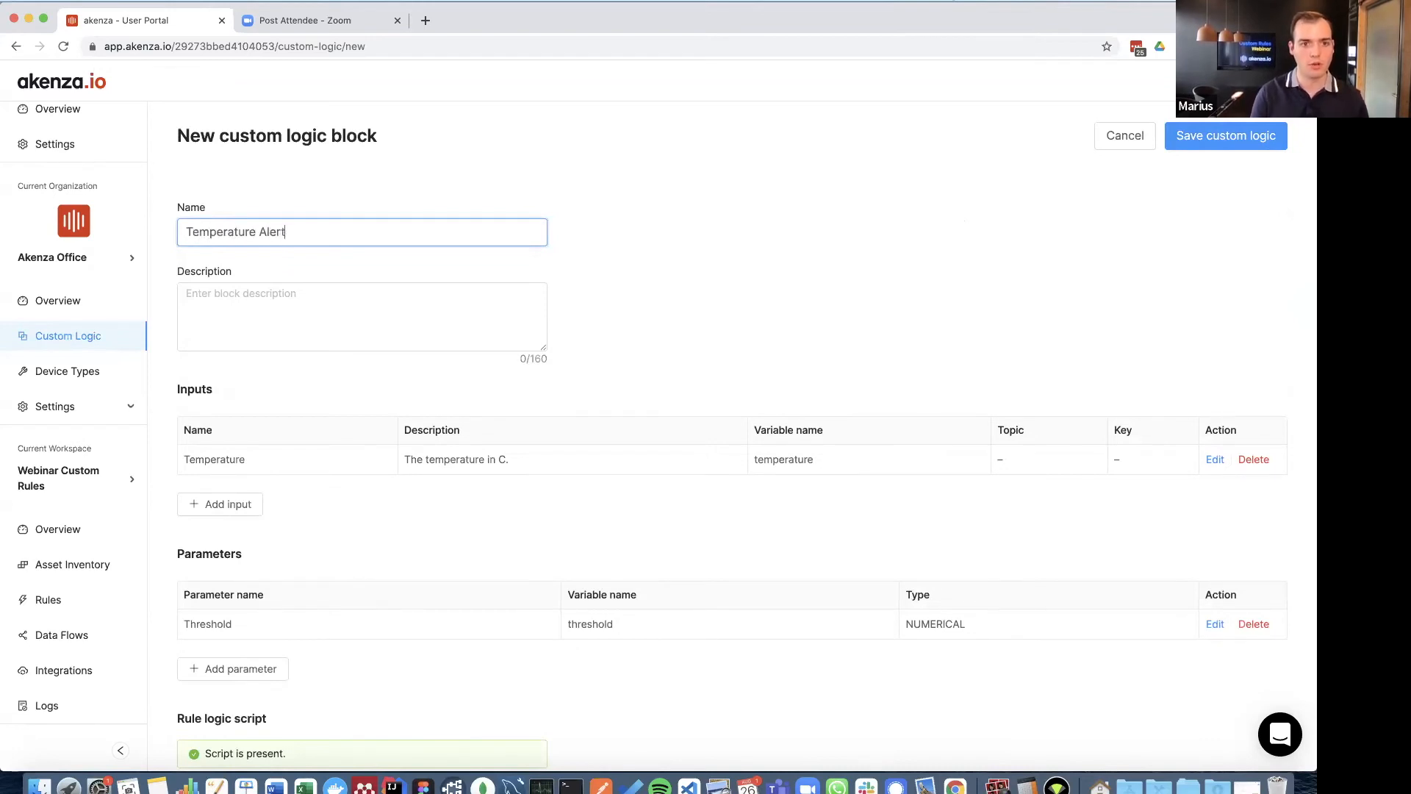
pyautogui.click(1226, 132)
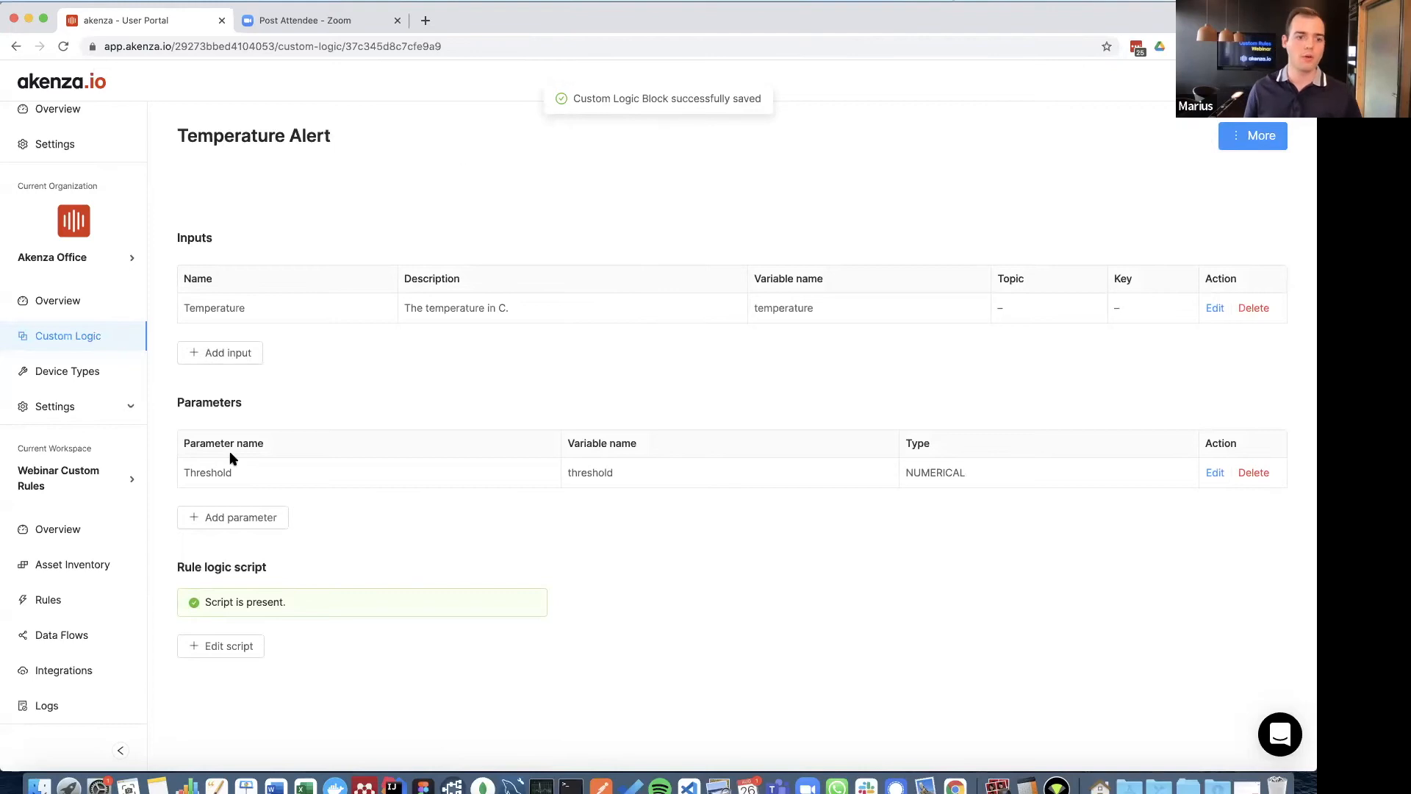
# Deactivate the existing Temperature Alert (Comparison) rule, save it, and return to the rules list.
pyautogui.scroll(-1, 105, 491)
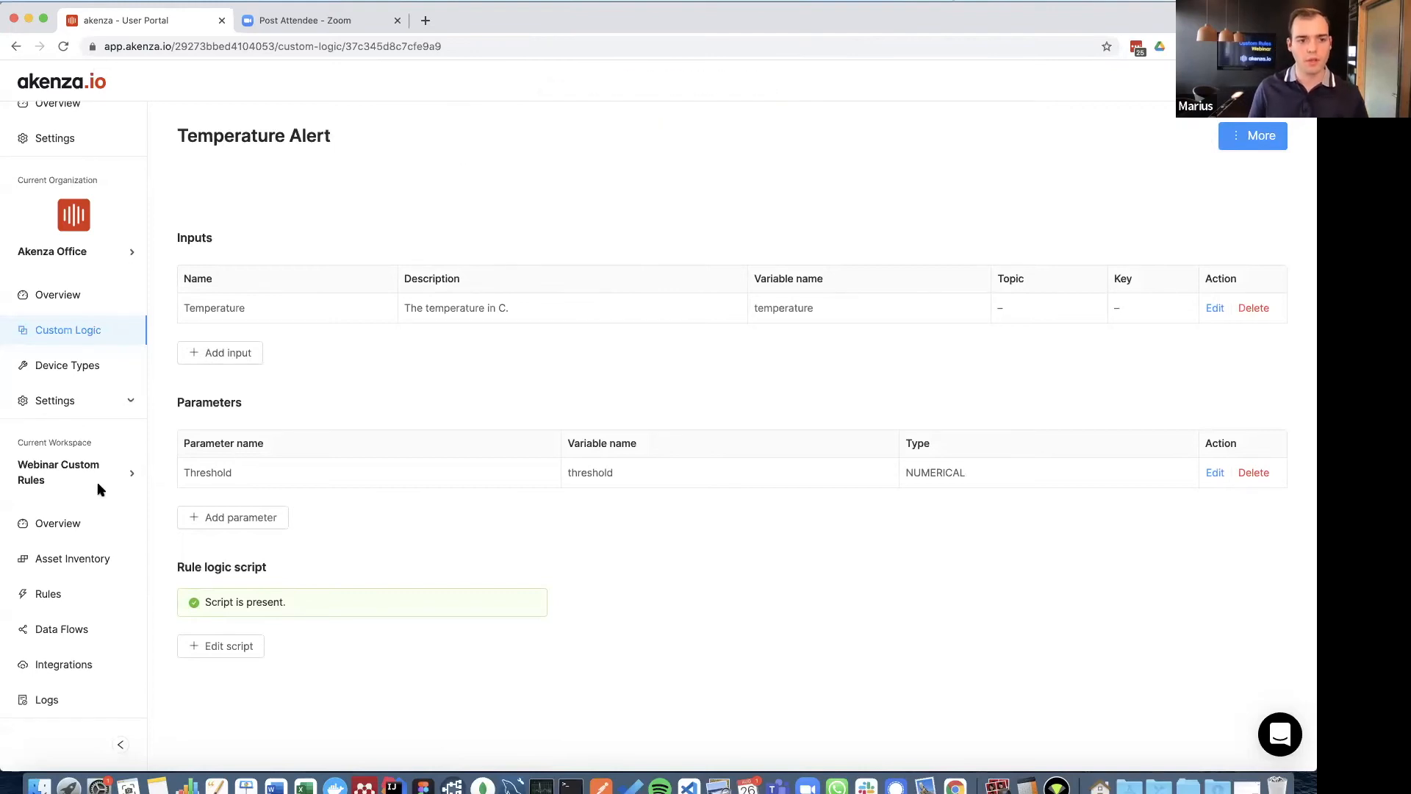
pyautogui.click(40, 595)
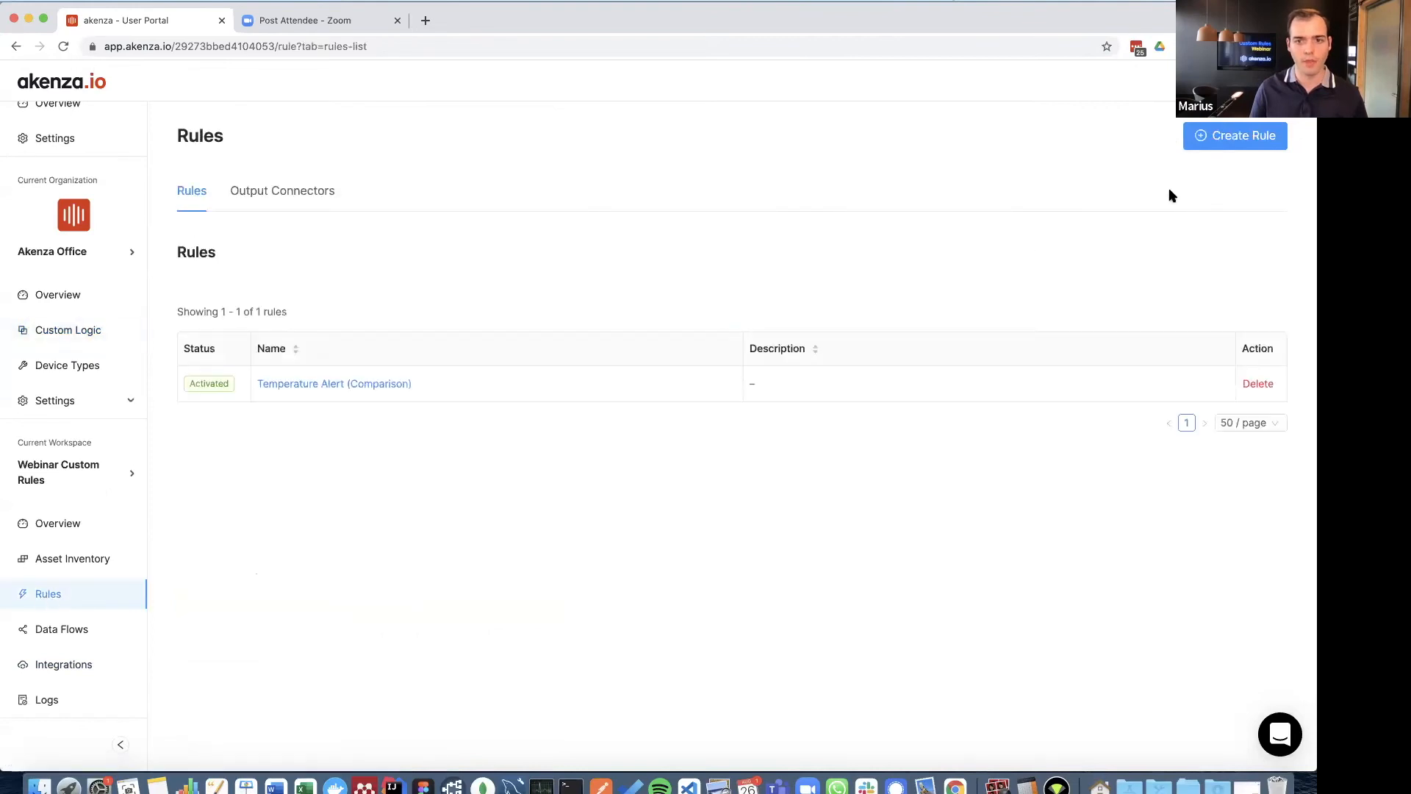
pyautogui.click(334, 388)
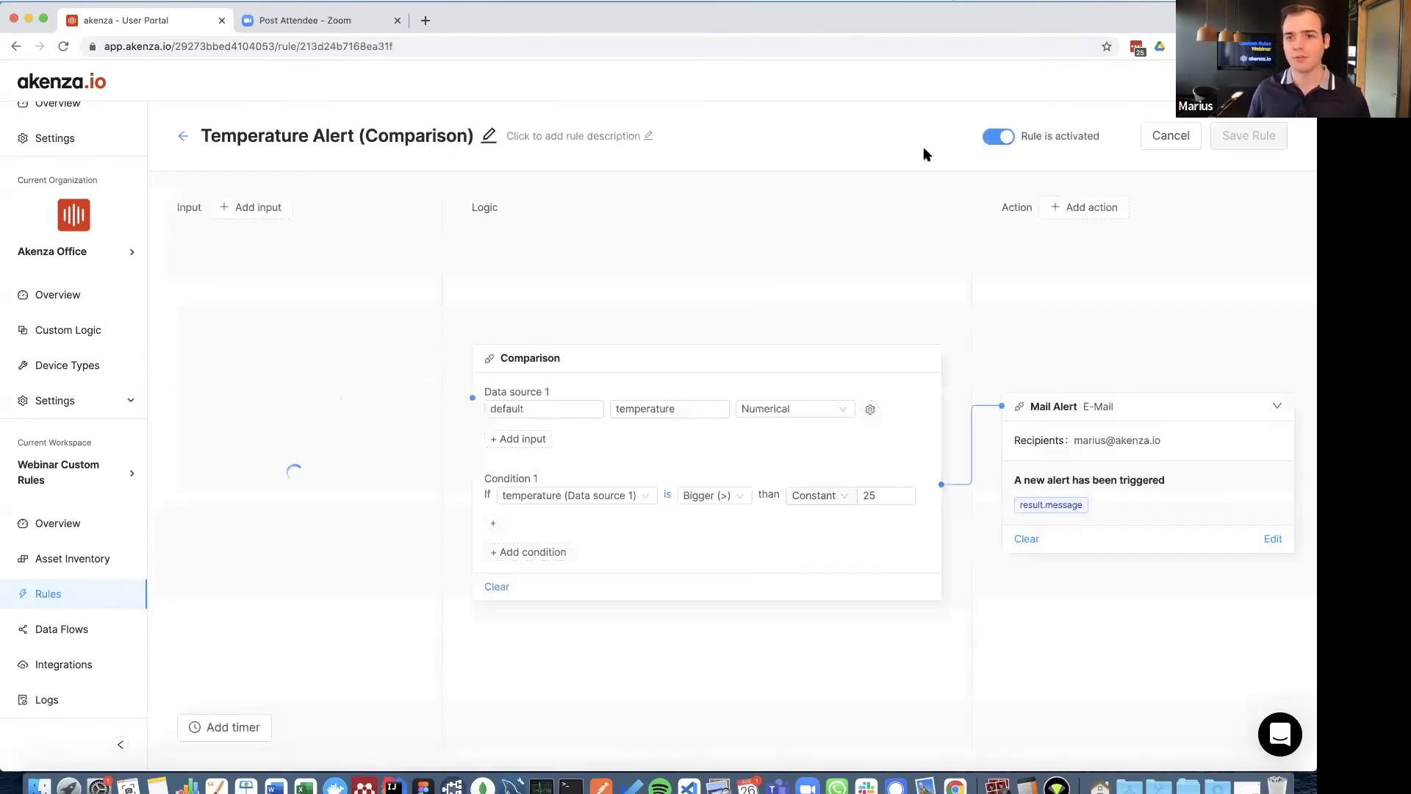
pyautogui.click(998, 138)
pyautogui.click(1256, 141)
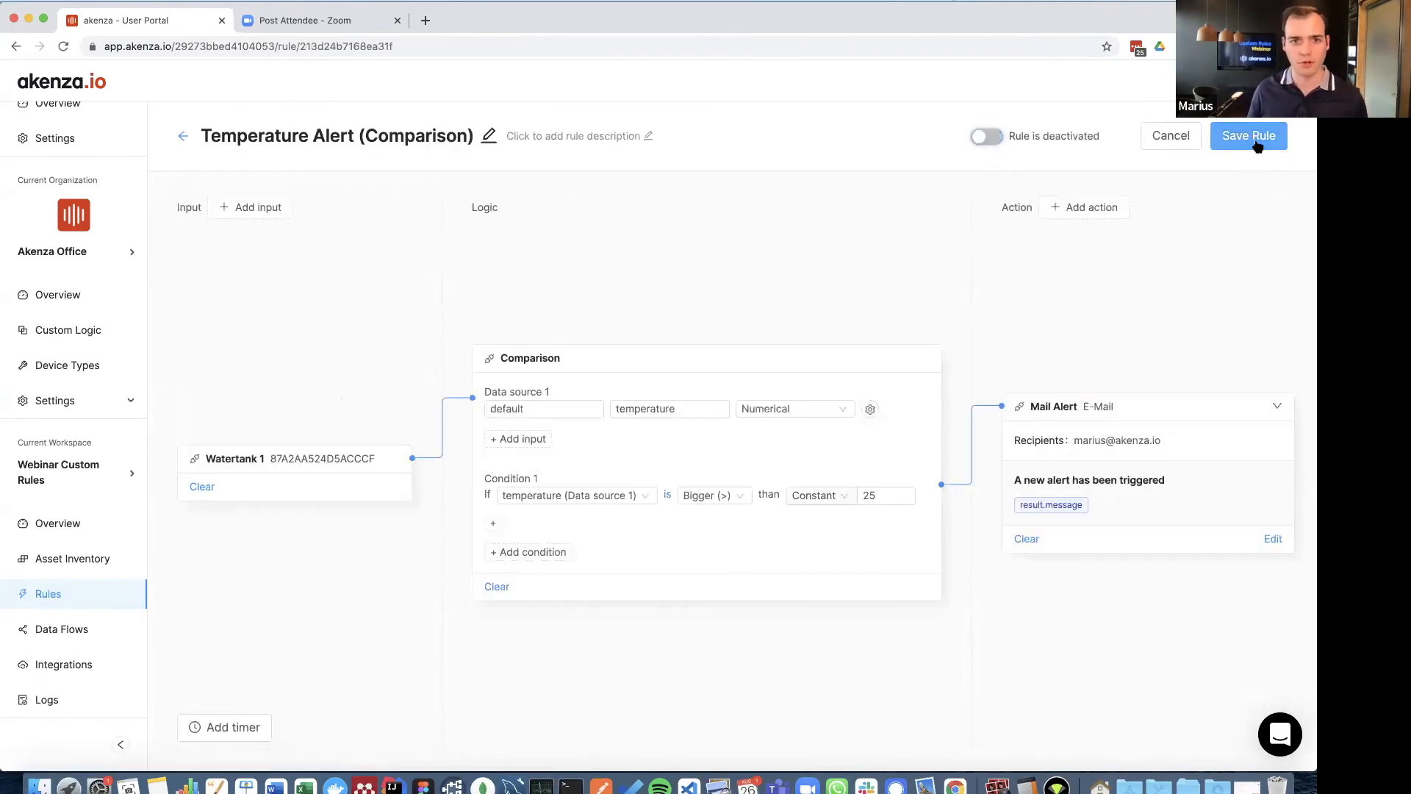
pyautogui.click(180, 138)
# Create a new rule with the device Watertank 1 as input and the custom logic block Temperature Alert as its logic.
pyautogui.click(1221, 141)
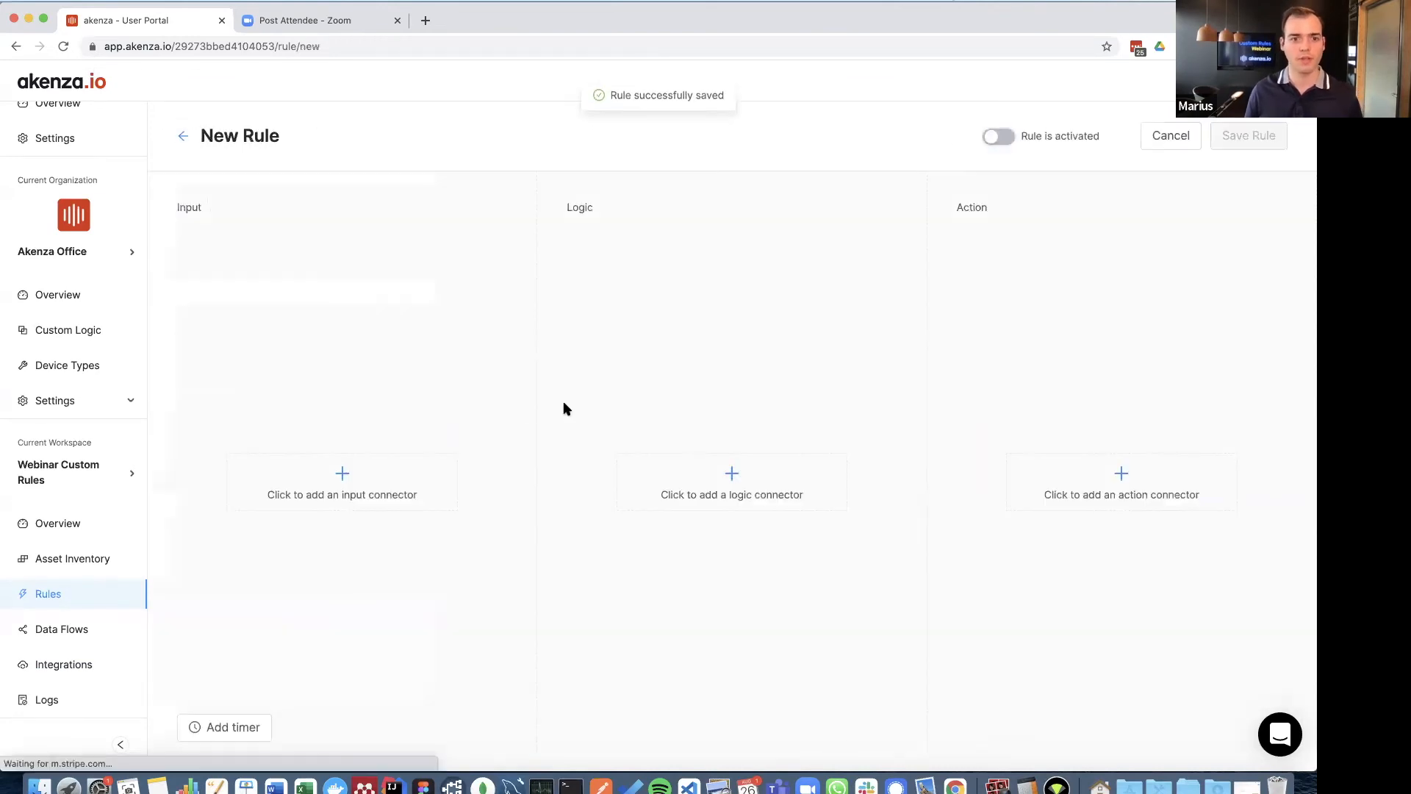
pyautogui.click(364, 487)
pyautogui.click(309, 257)
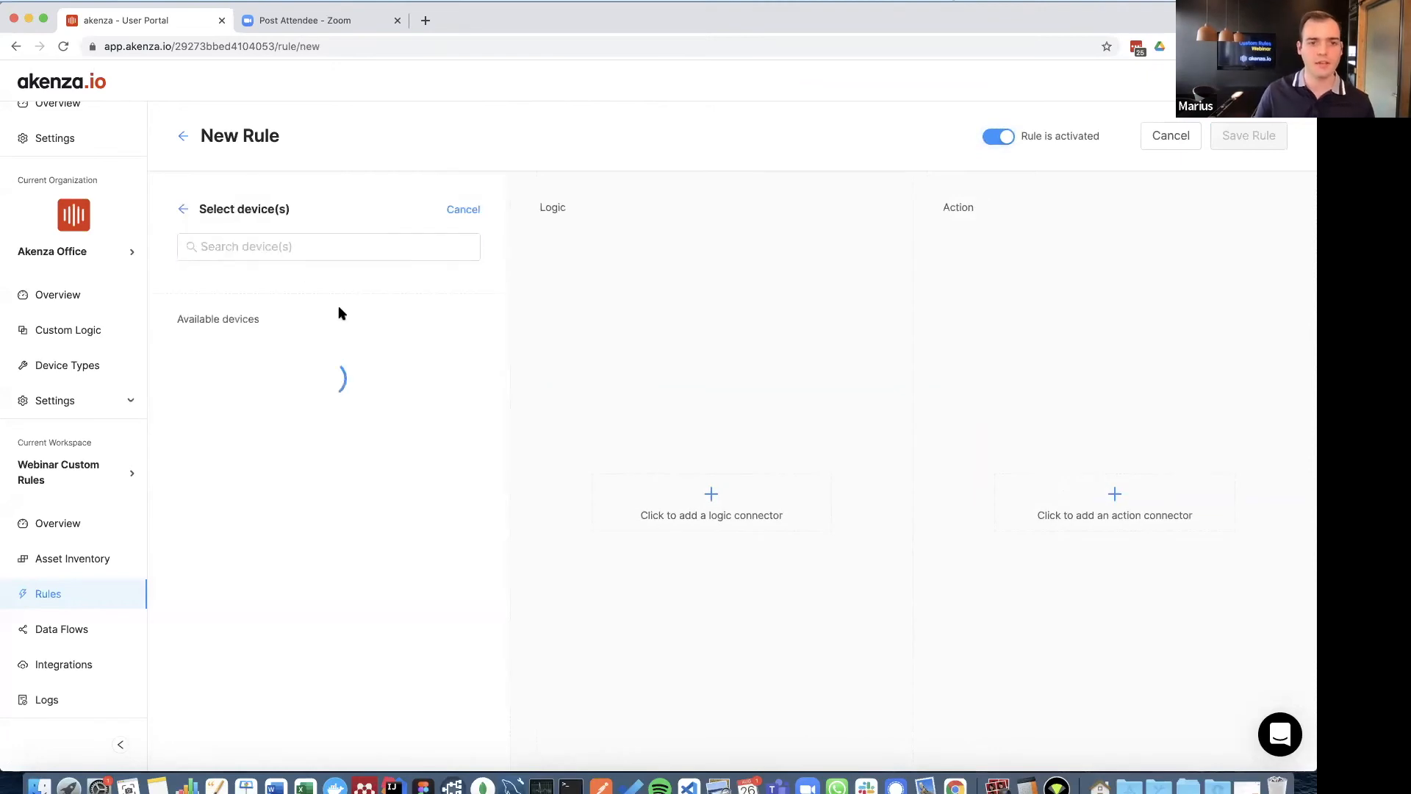
pyautogui.click(277, 368)
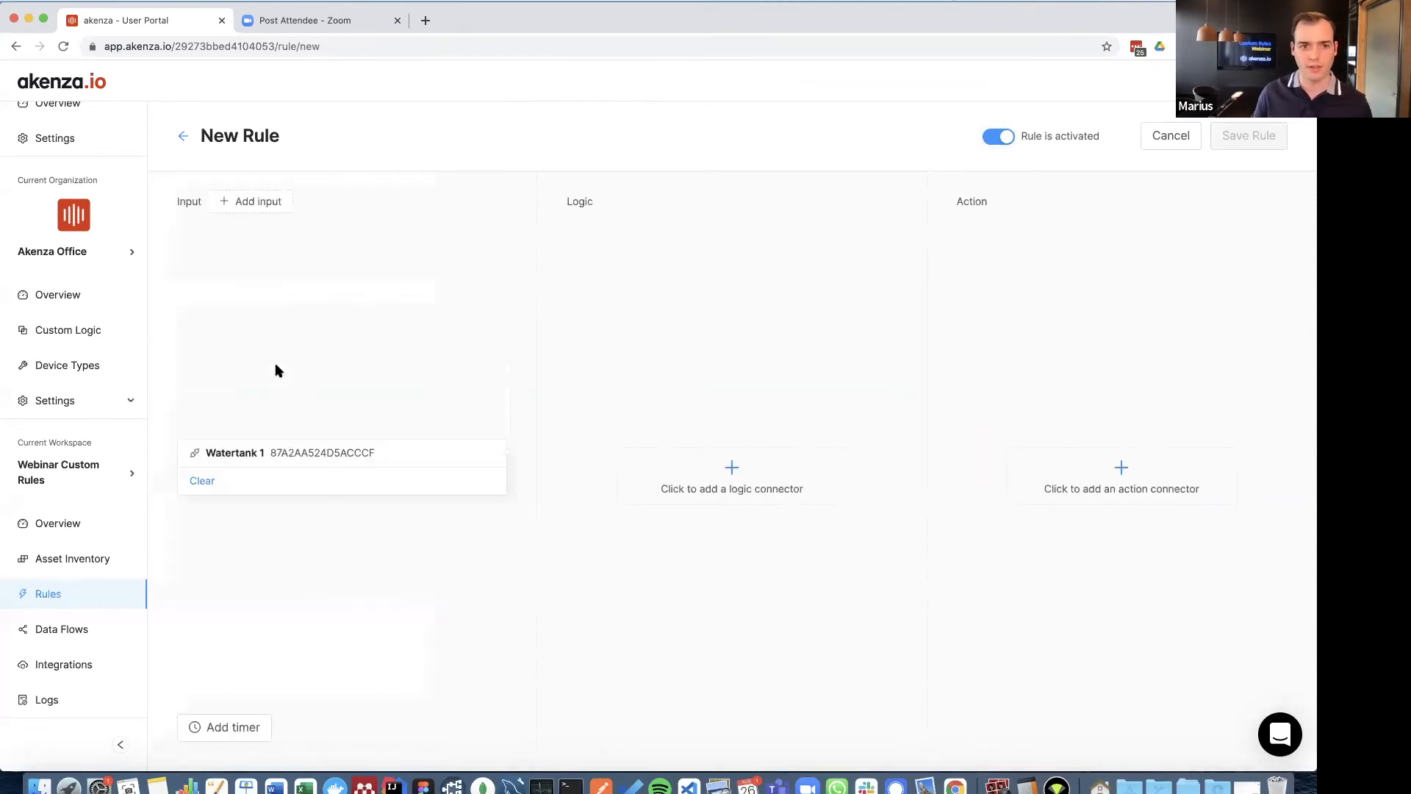
pyautogui.click(722, 470)
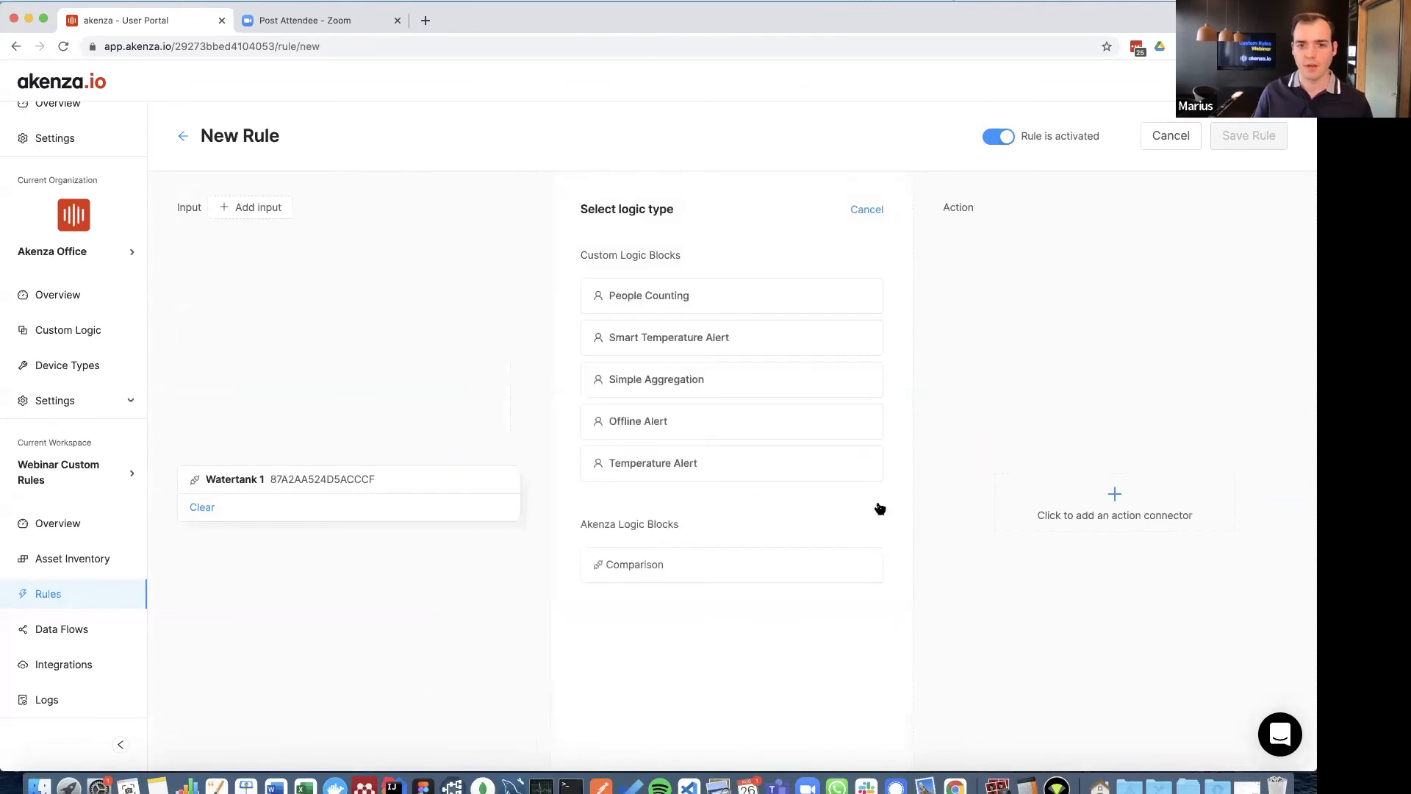
pyautogui.click(646, 463)
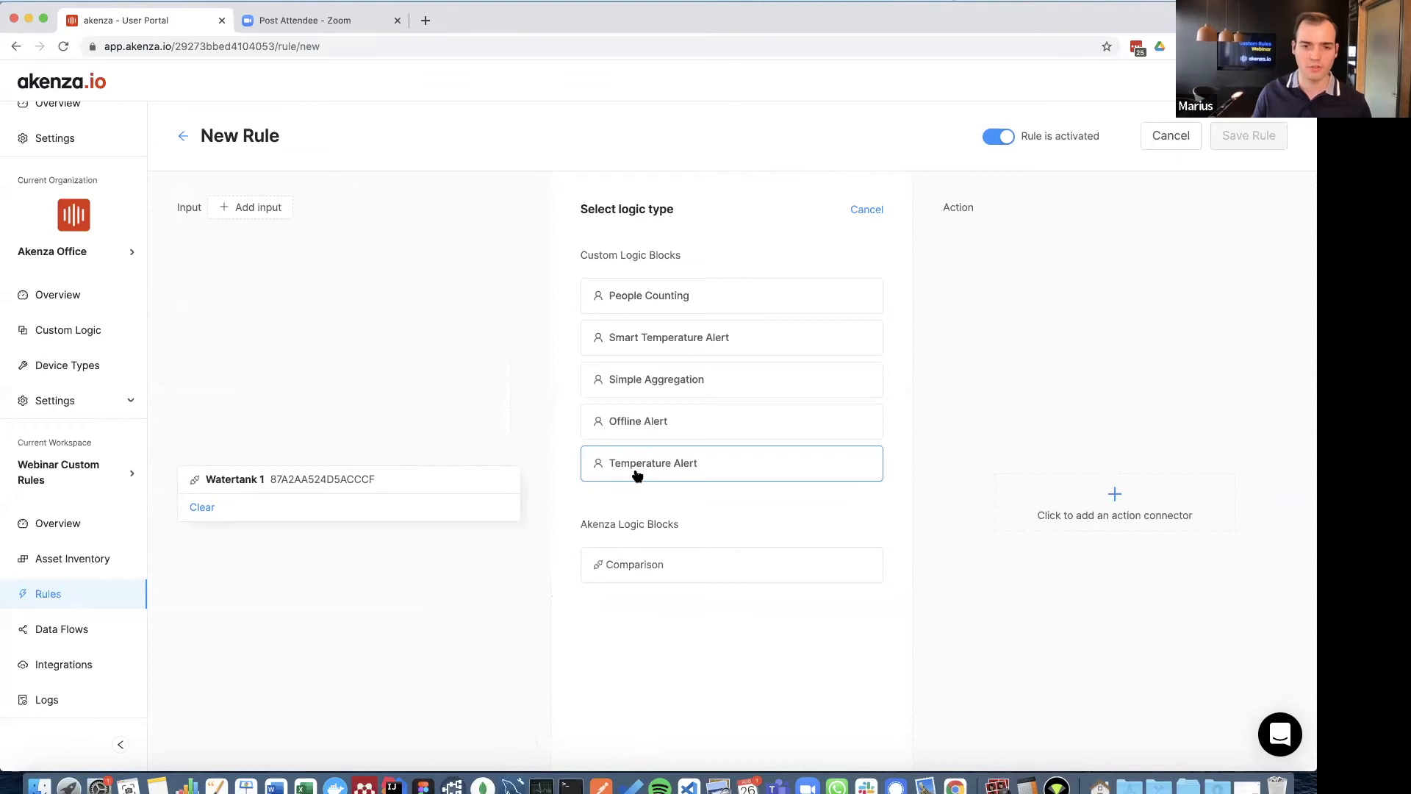
# Connect Watertank 1 to the Temperature Alert block's Temperature input with topic default, key temperature and value type Numerical.
pyautogui.click(636, 471)
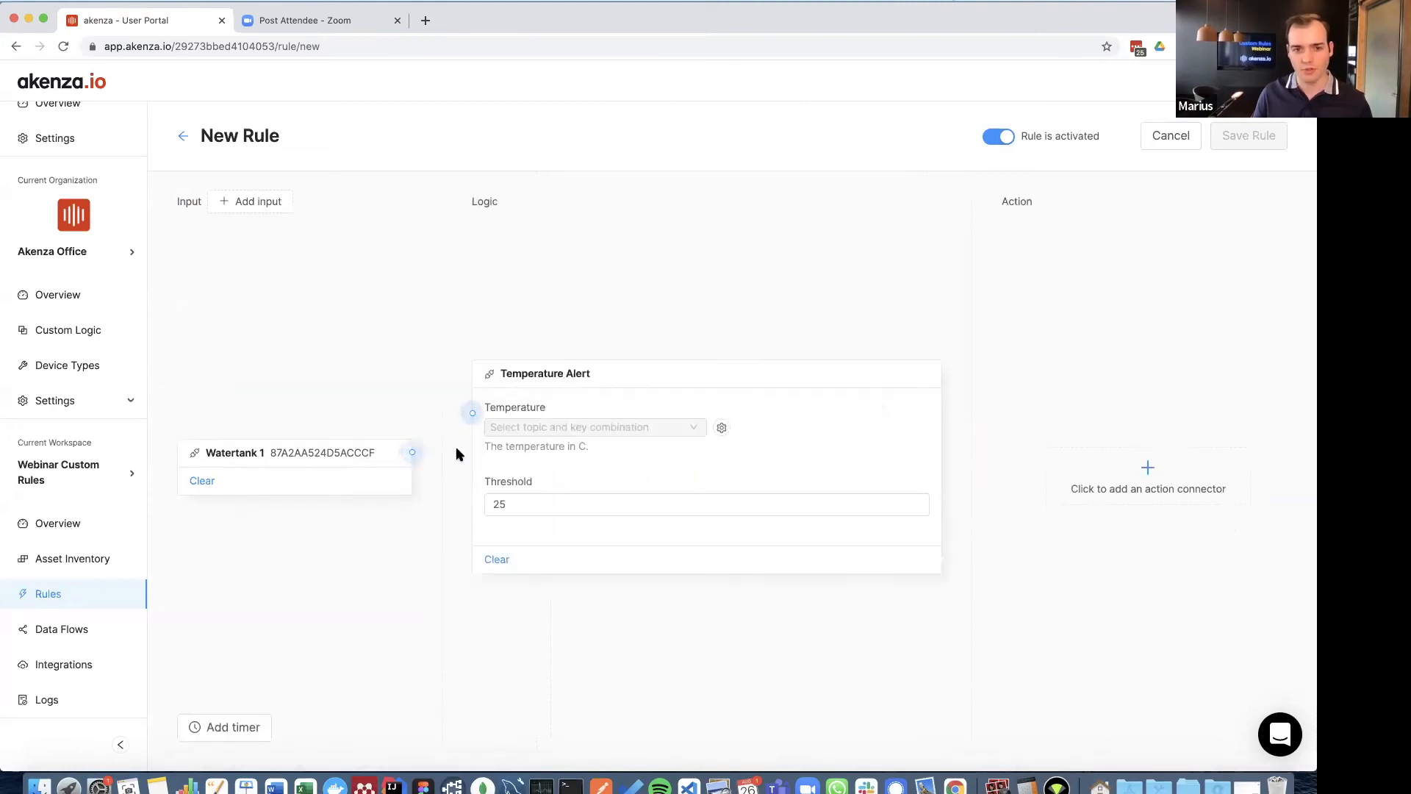
pyautogui.moveTo(410, 451); pyautogui.dragTo(473, 414)
pyautogui.click(536, 435)
pyautogui.write('defaul')
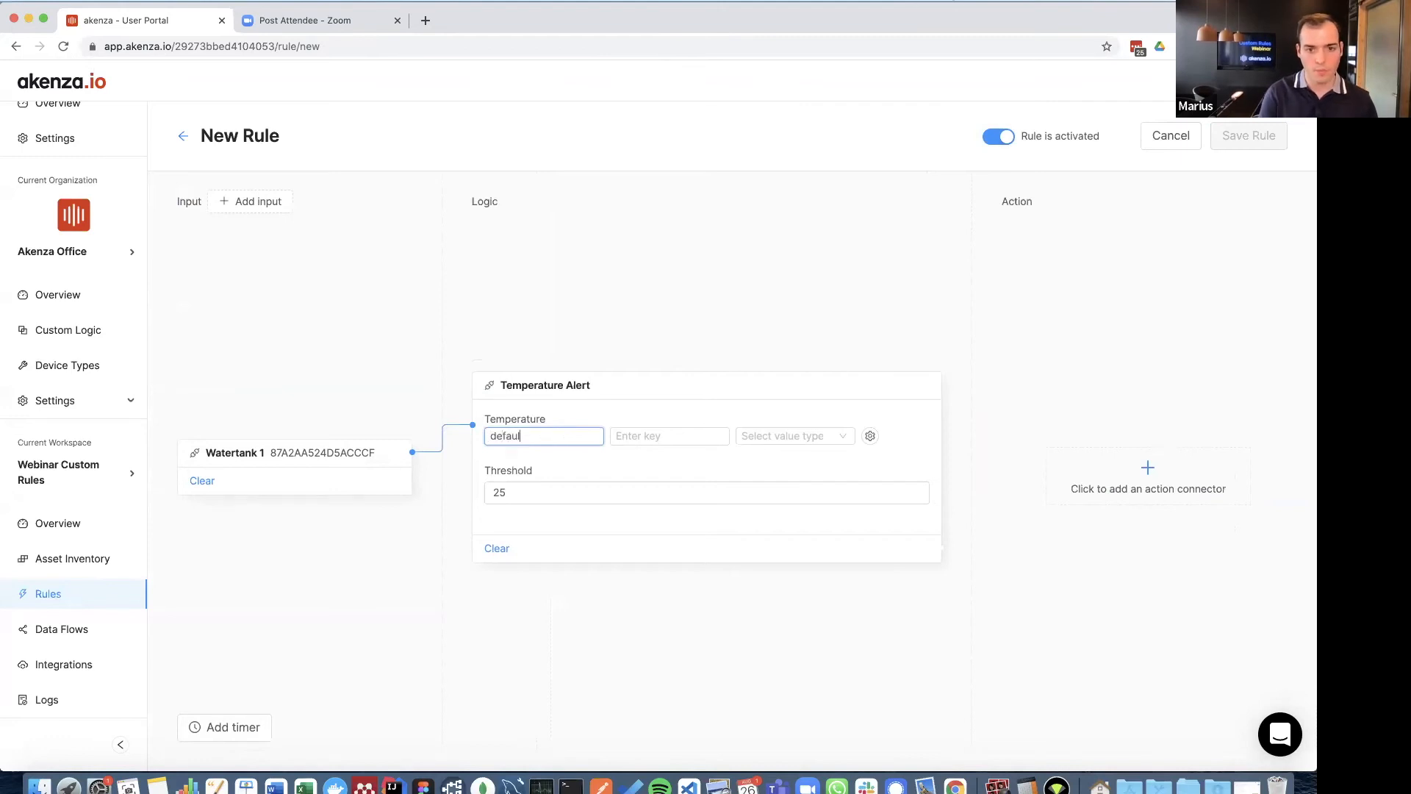
pyautogui.write('t')
pyautogui.click(632, 436)
pyautogui.write('temperature')
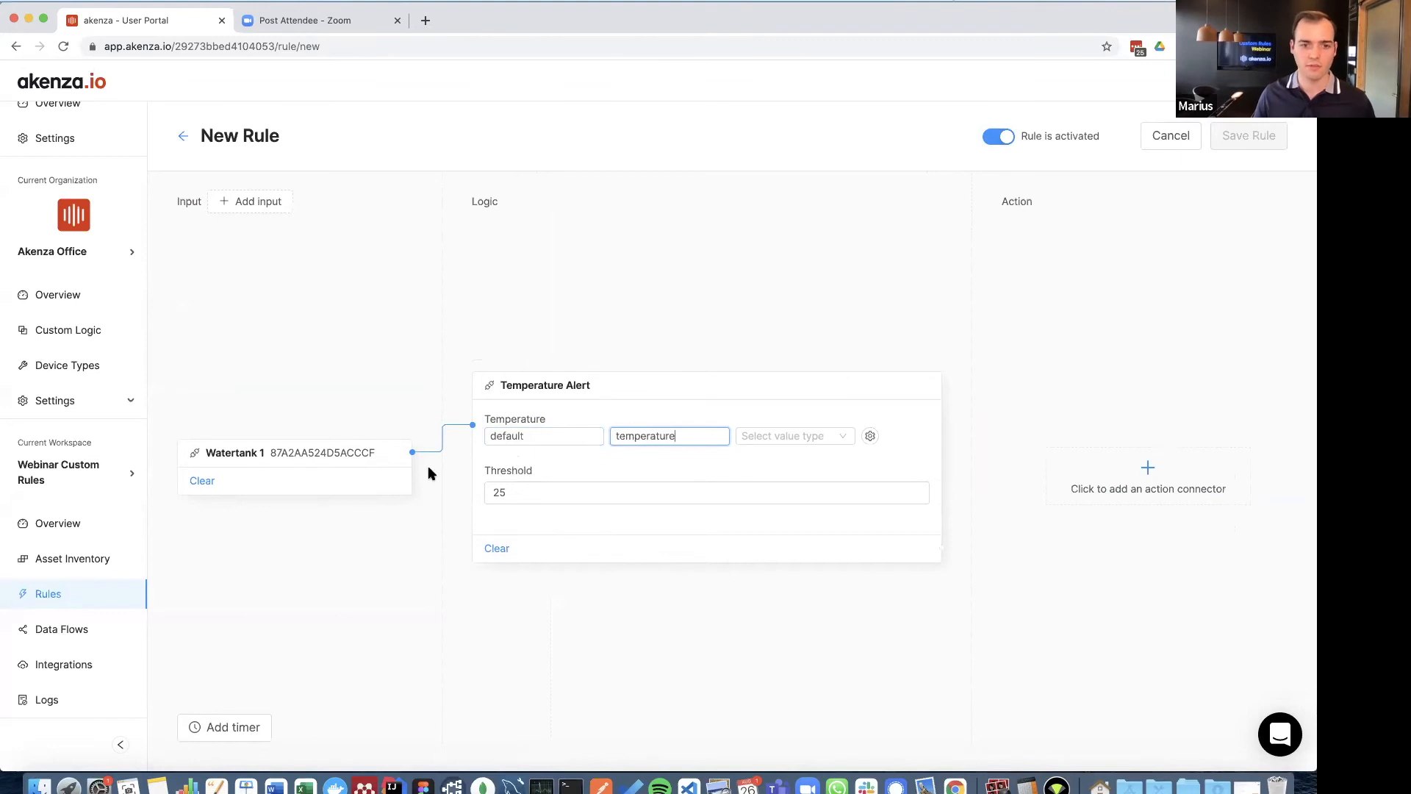
pyautogui.click(803, 438)
pyautogui.click(792, 459)
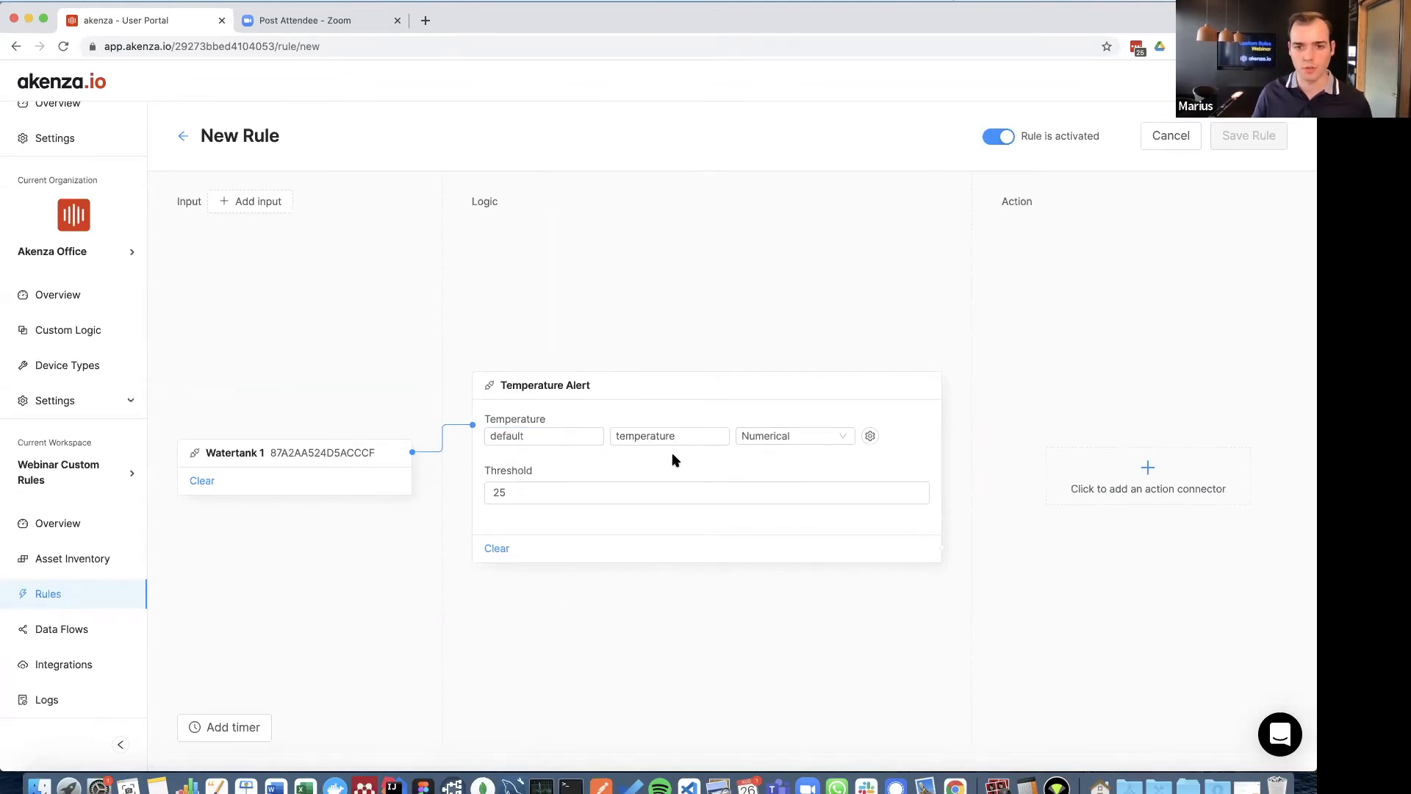
# Add the existing Mail Alert e-mail connector as the rule's action and connect the Temperature Alert block's output to it.
pyautogui.click(1087, 469)
pyautogui.click(1029, 277)
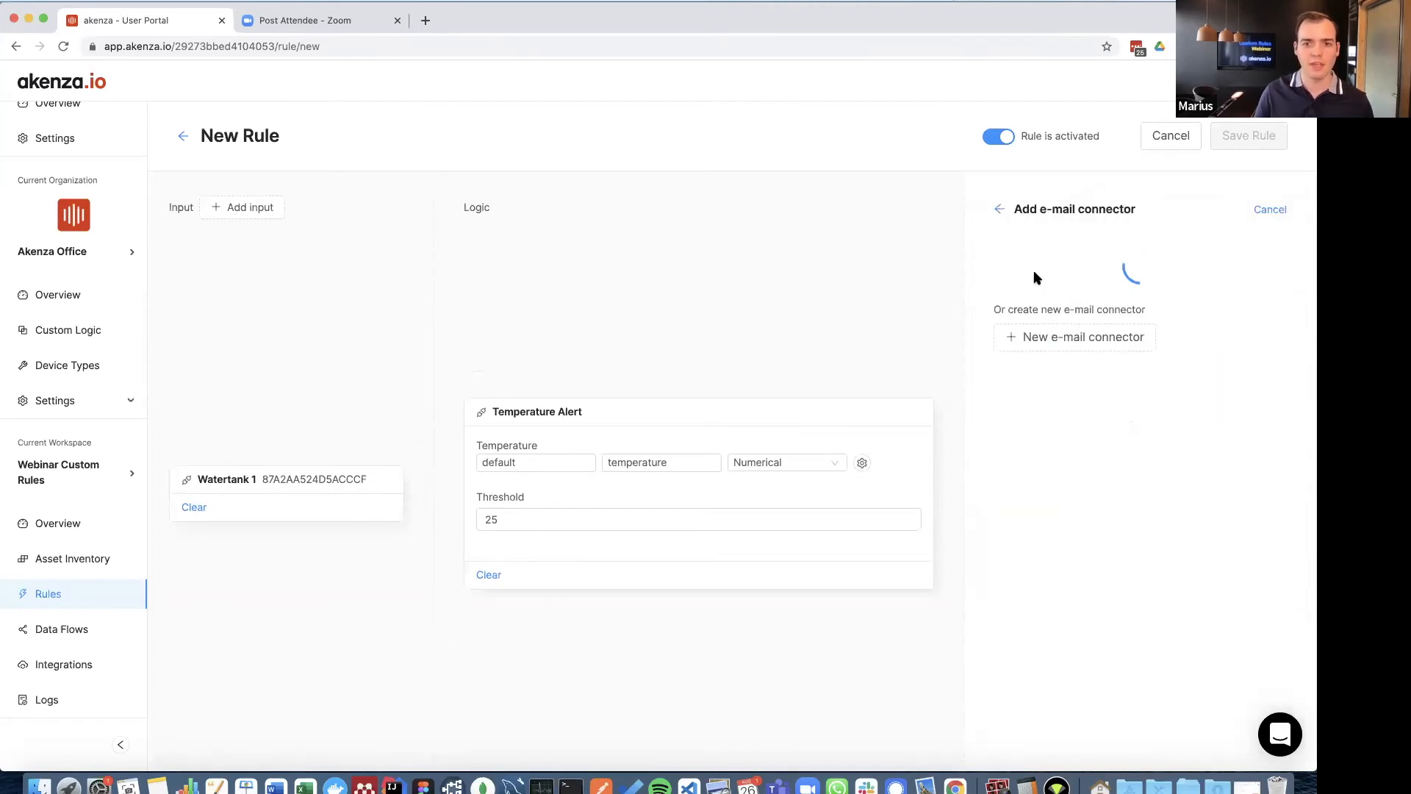
pyautogui.click(1030, 285)
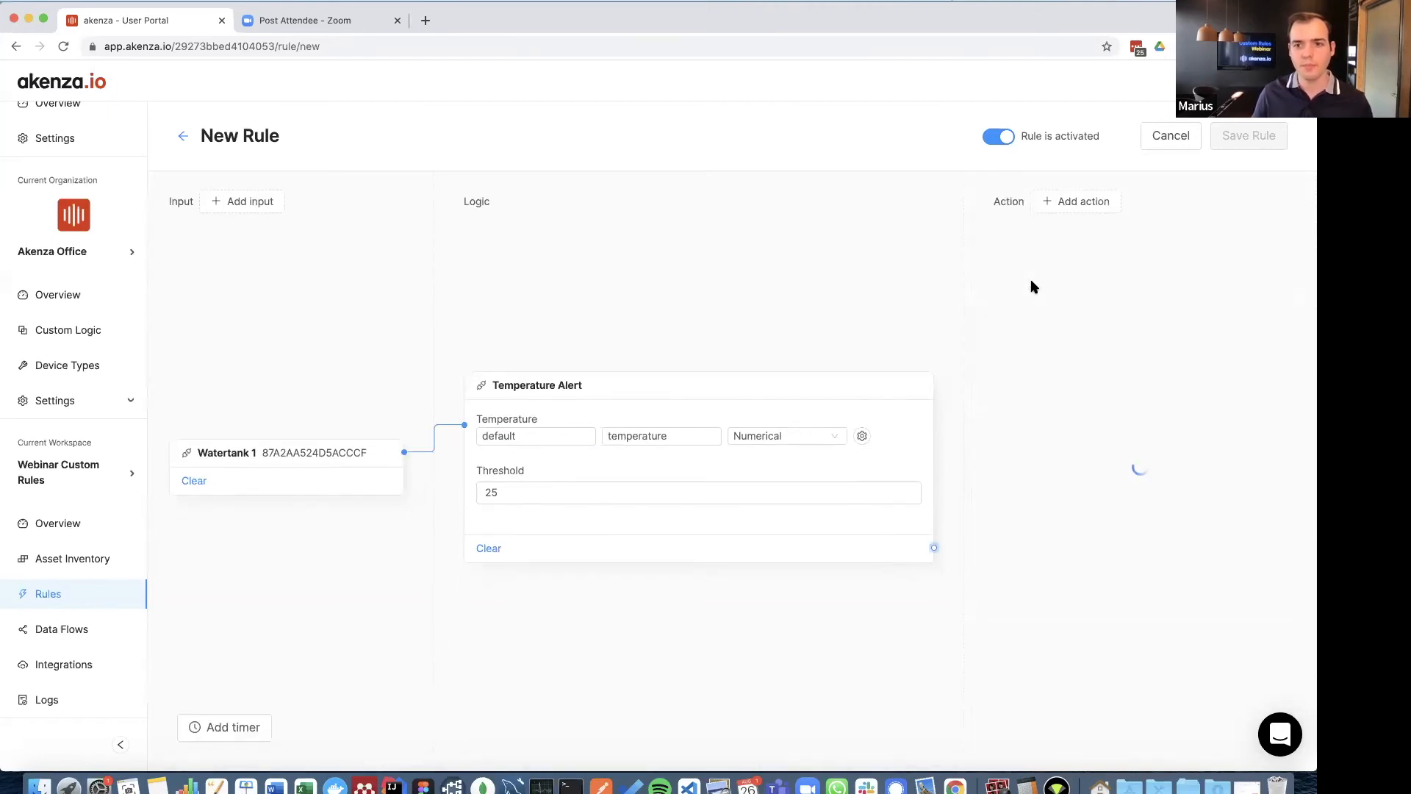
pyautogui.moveTo(934, 548); pyautogui.dragTo(1000, 405)
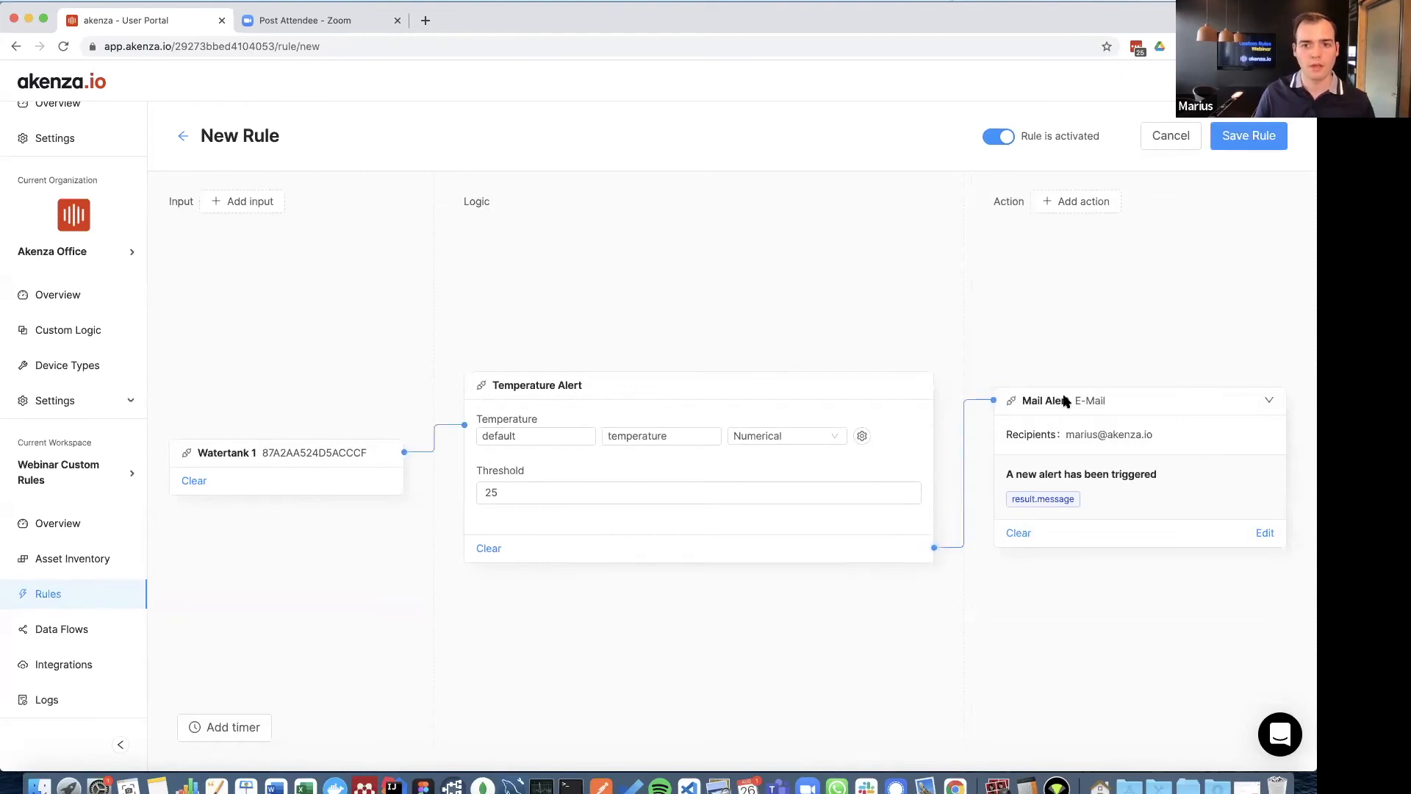
# Check the subject and body text in the Mail Alert connector's settings and return to the rule without changes.
pyautogui.click(1265, 532)
pyautogui.scroll(-3, 1190, 515)
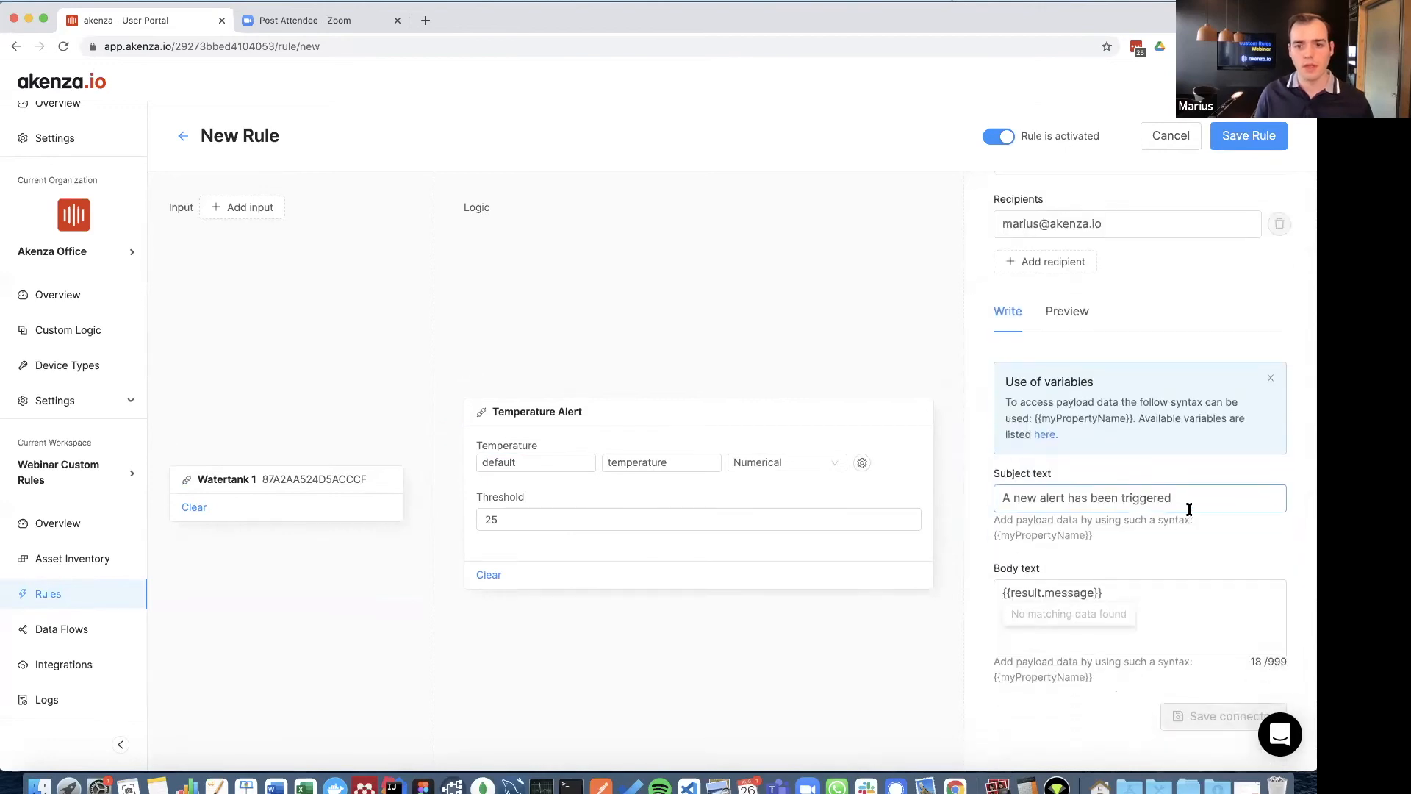
pyautogui.click(1169, 599)
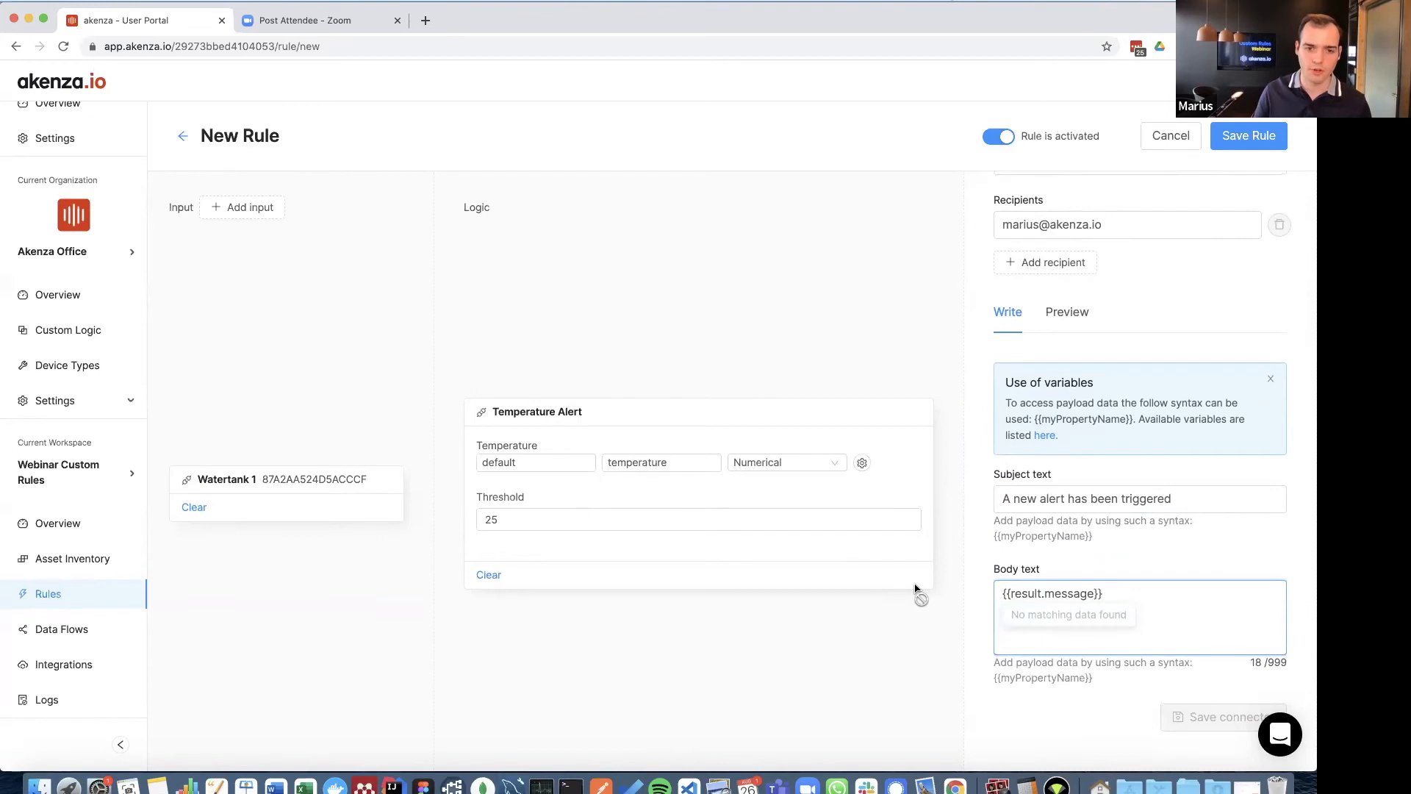
pyautogui.click(1252, 140)
pyautogui.click(833, 121)
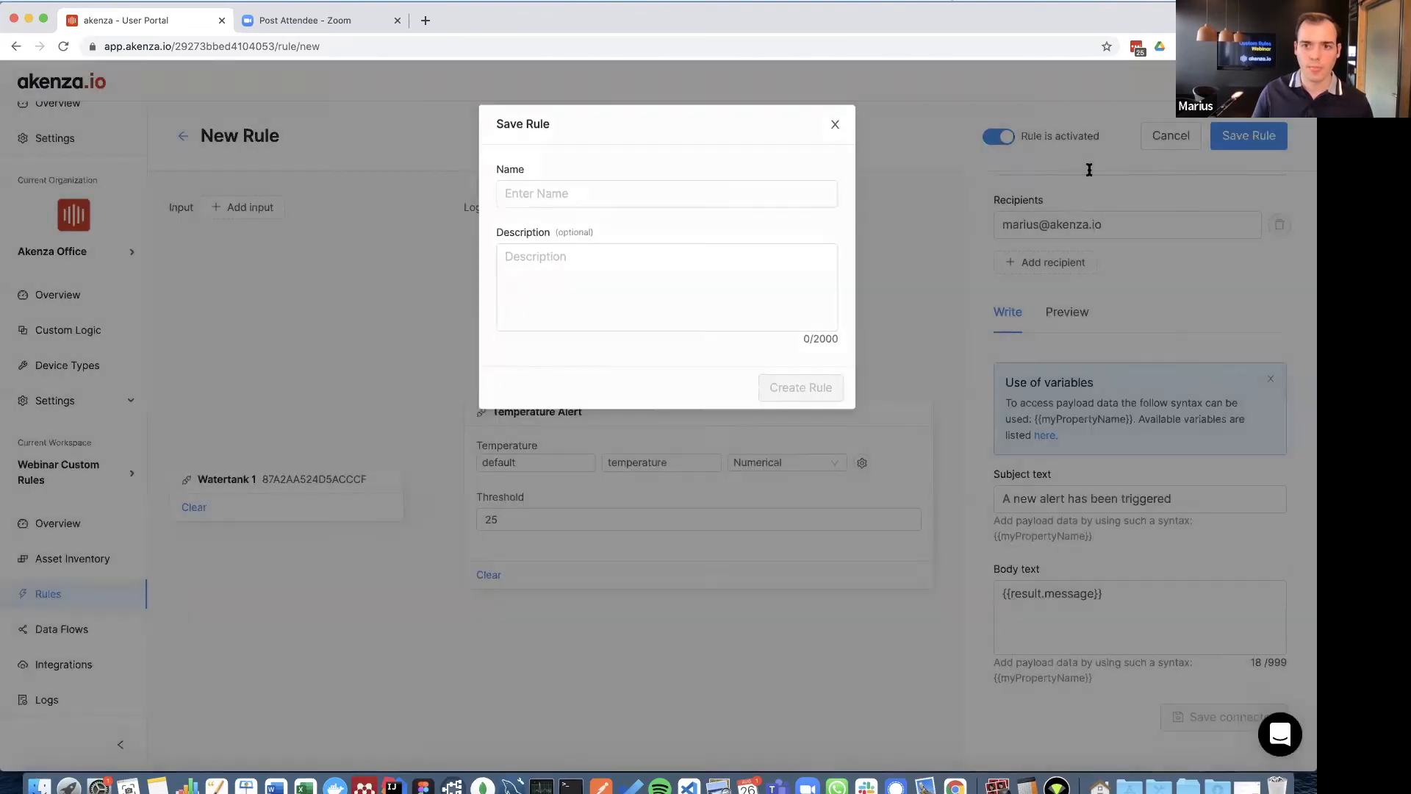
pyautogui.click(1001, 211)
# Save the new rule under the name Temperature Alert (Custom).
pyautogui.click(1233, 137)
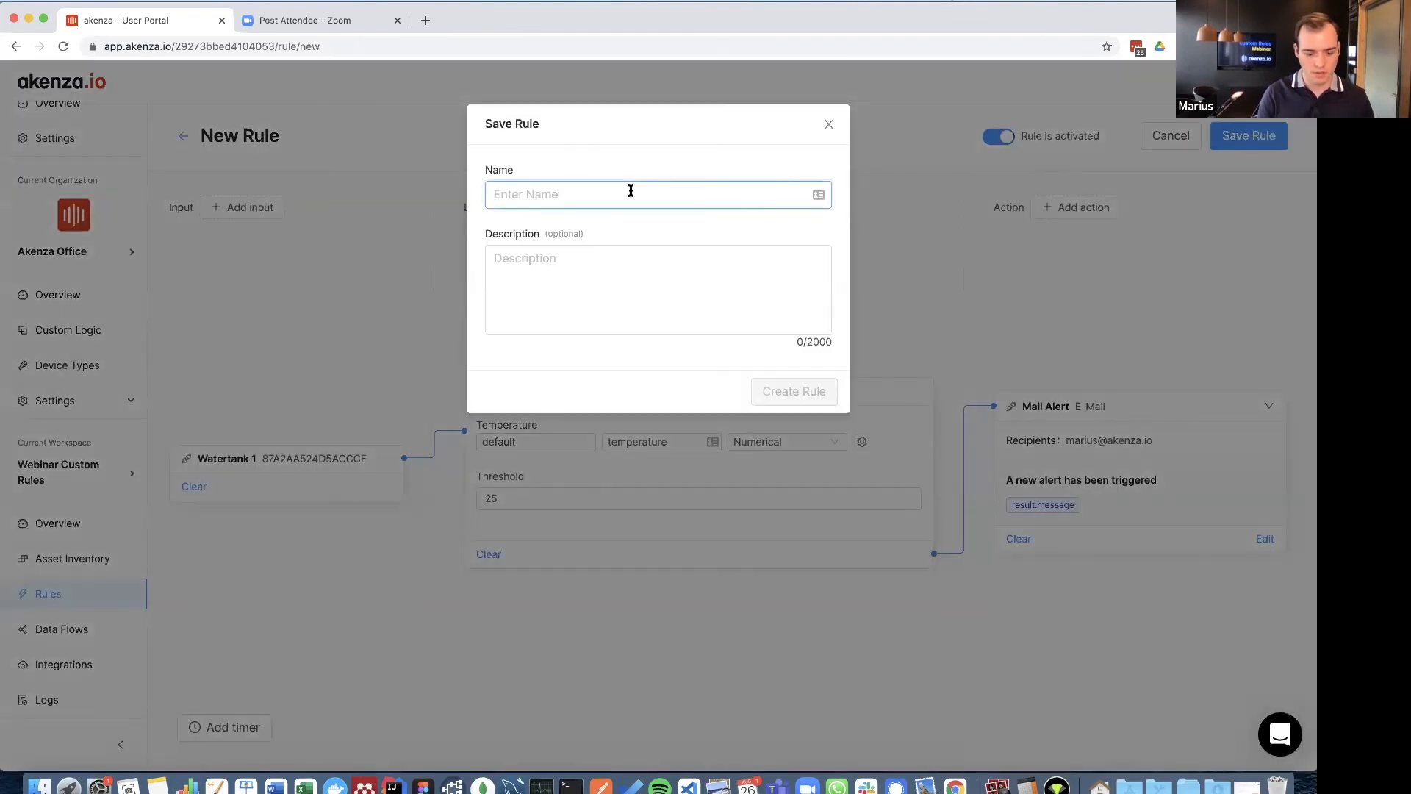
pyautogui.write('Temperature')
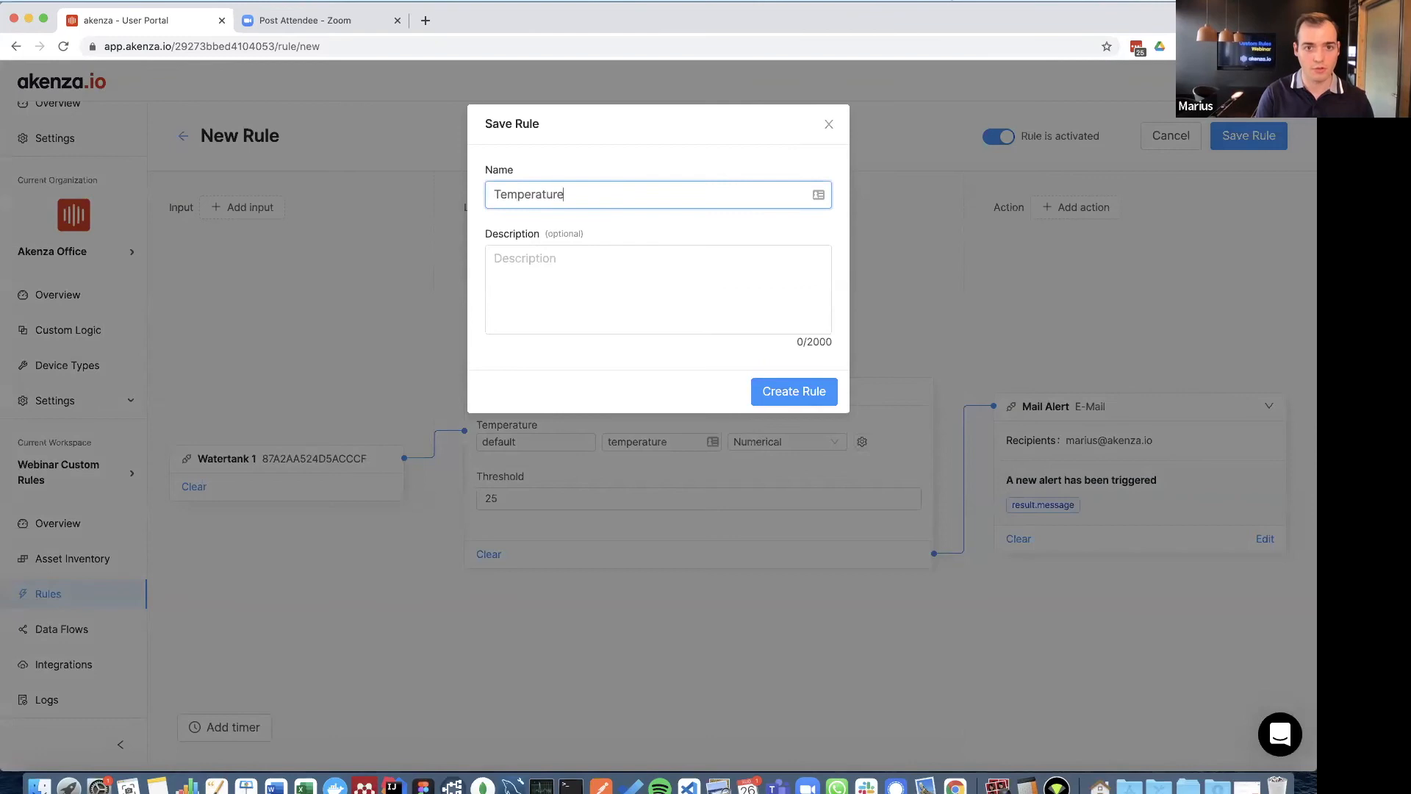
pyautogui.write(' Alert (Customer)')
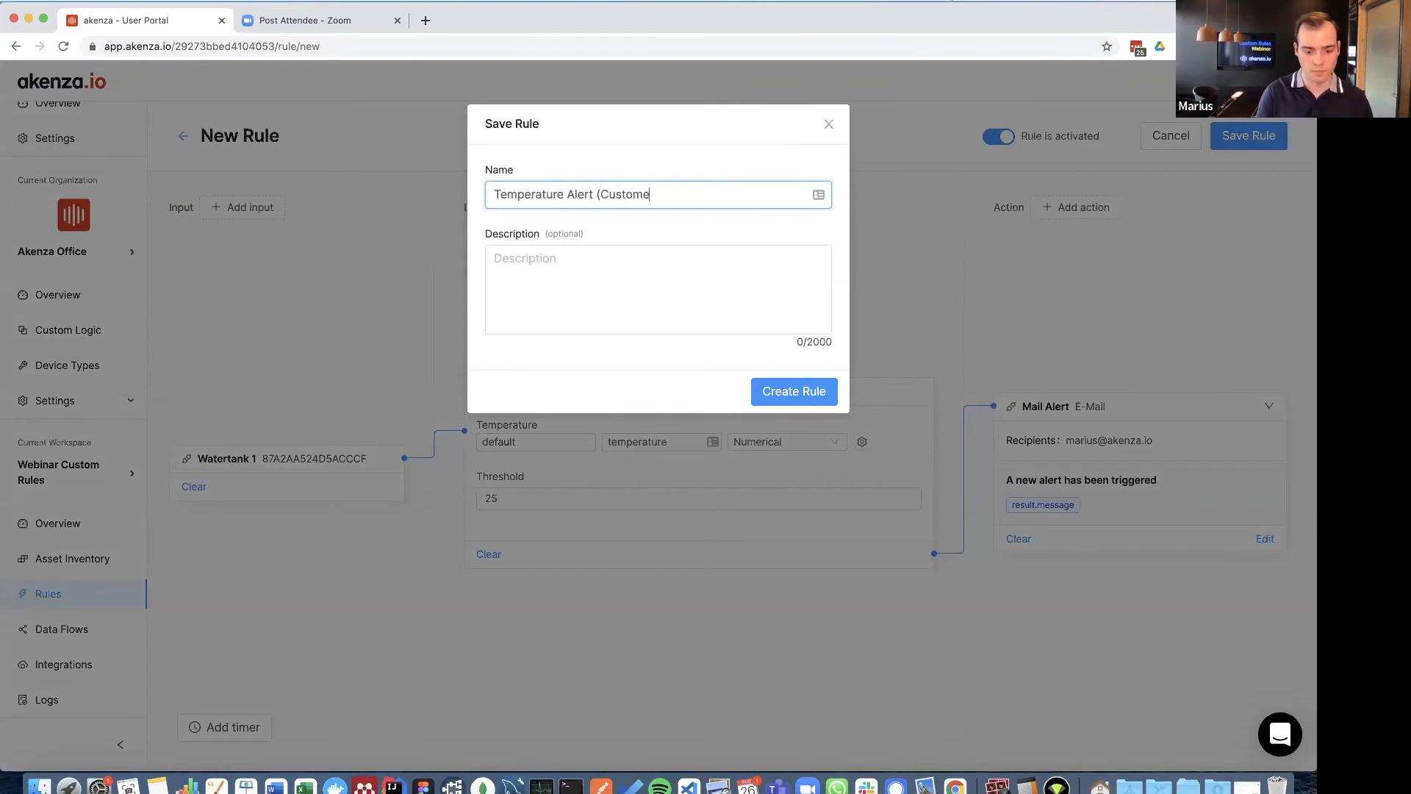
pyautogui.click(773, 400)
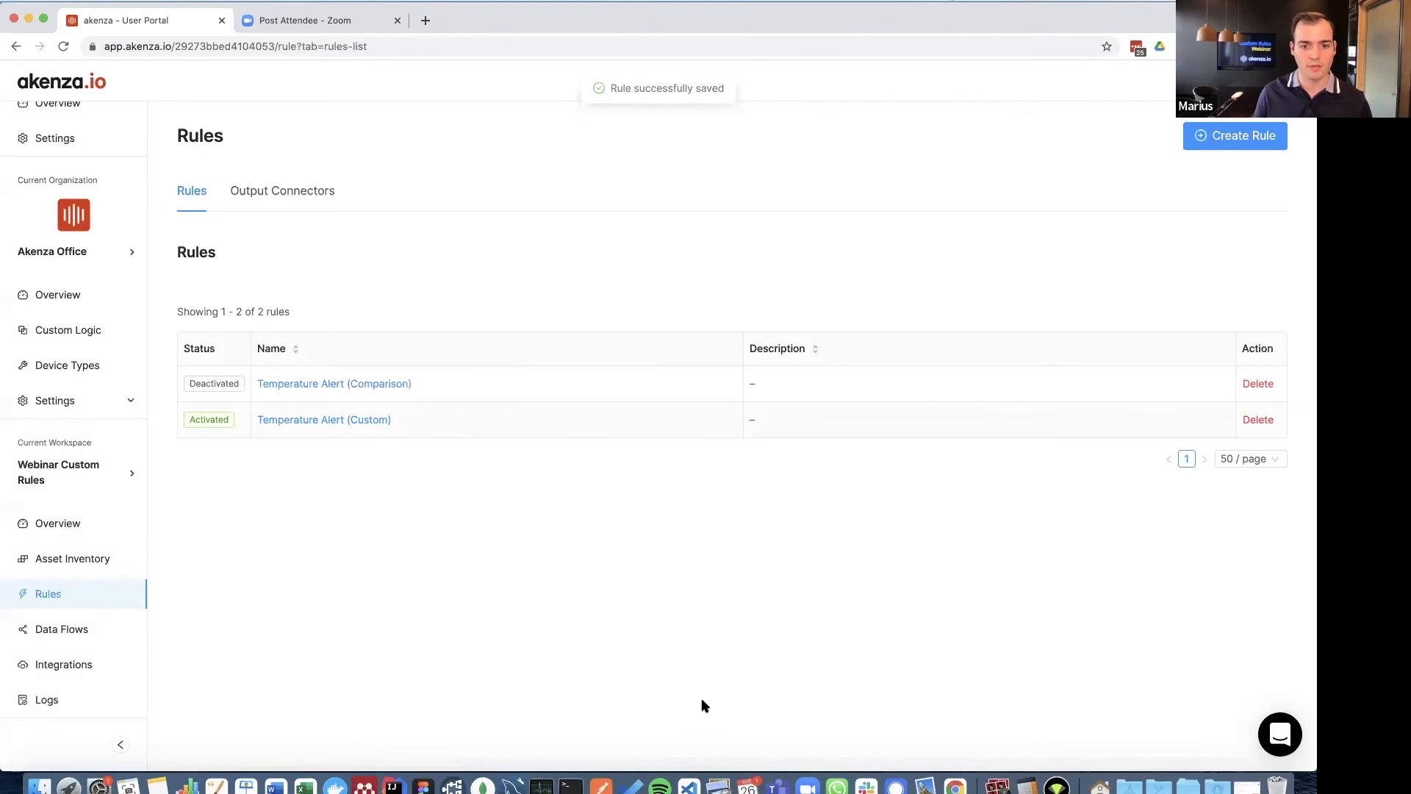
# Switch to Postman, send the HTTP uplink with the temperature set to 30, and return to the akenza rules list.
pyautogui.click(601, 785)
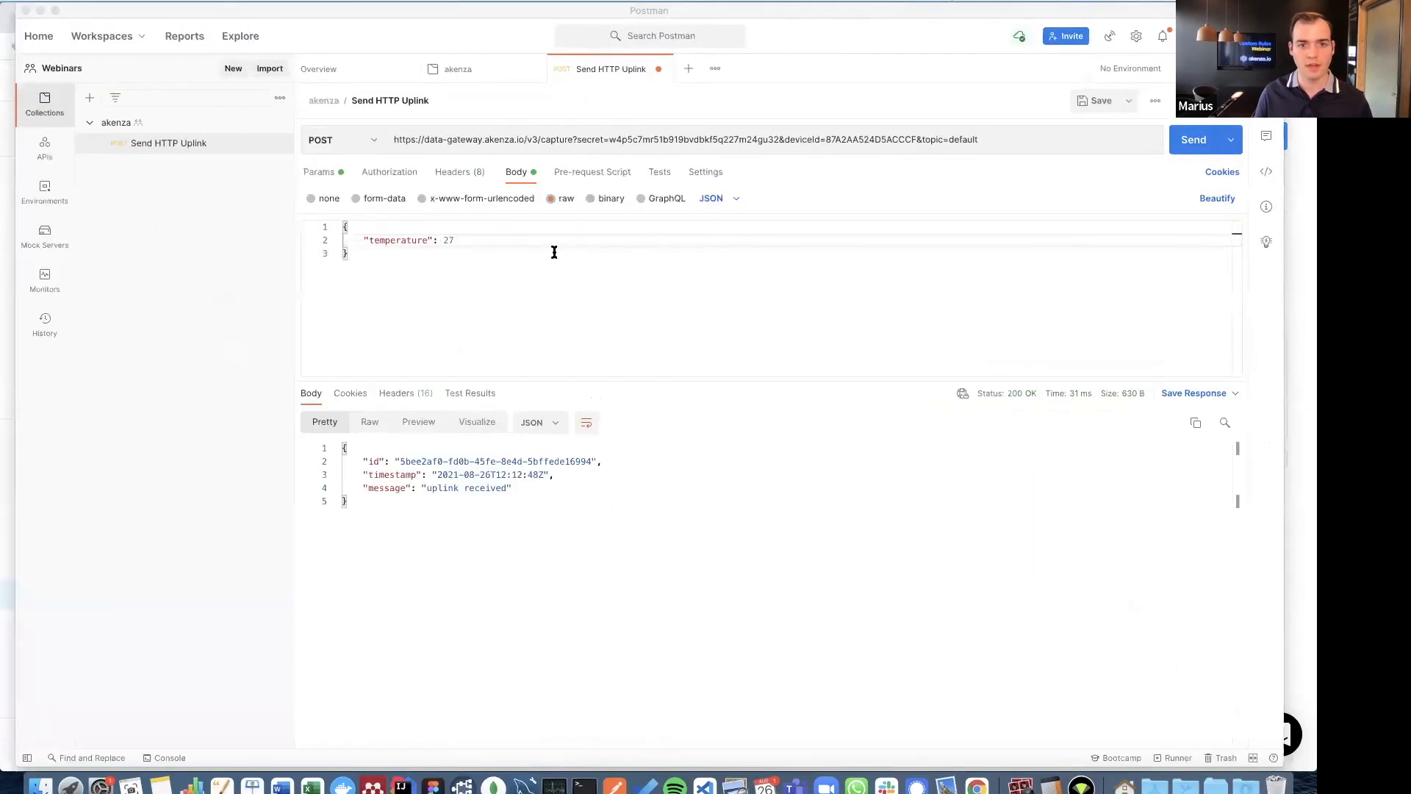
pyautogui.doubleClick(447, 240)
pyautogui.write('30')
pyautogui.click(1193, 149)
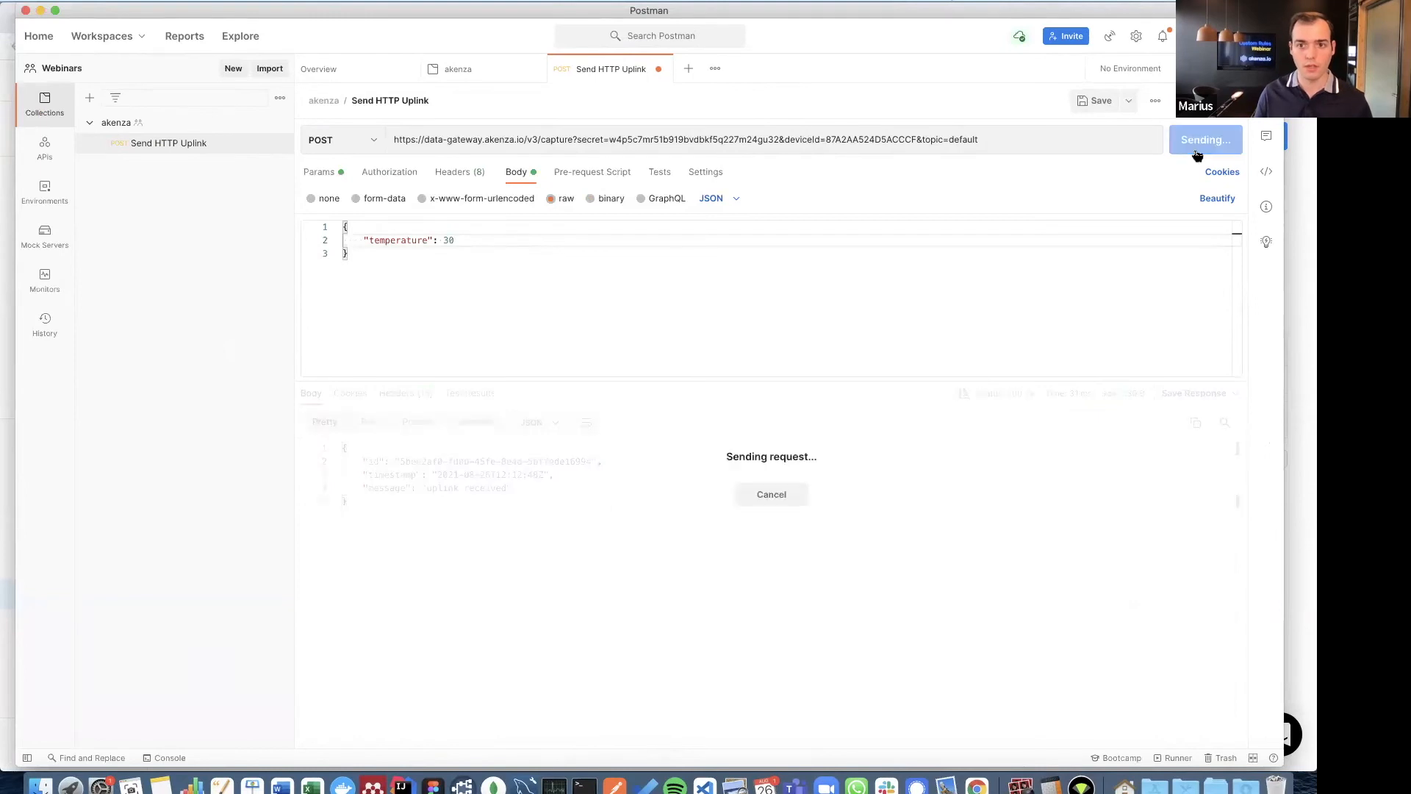
pyautogui.click(40, 10)
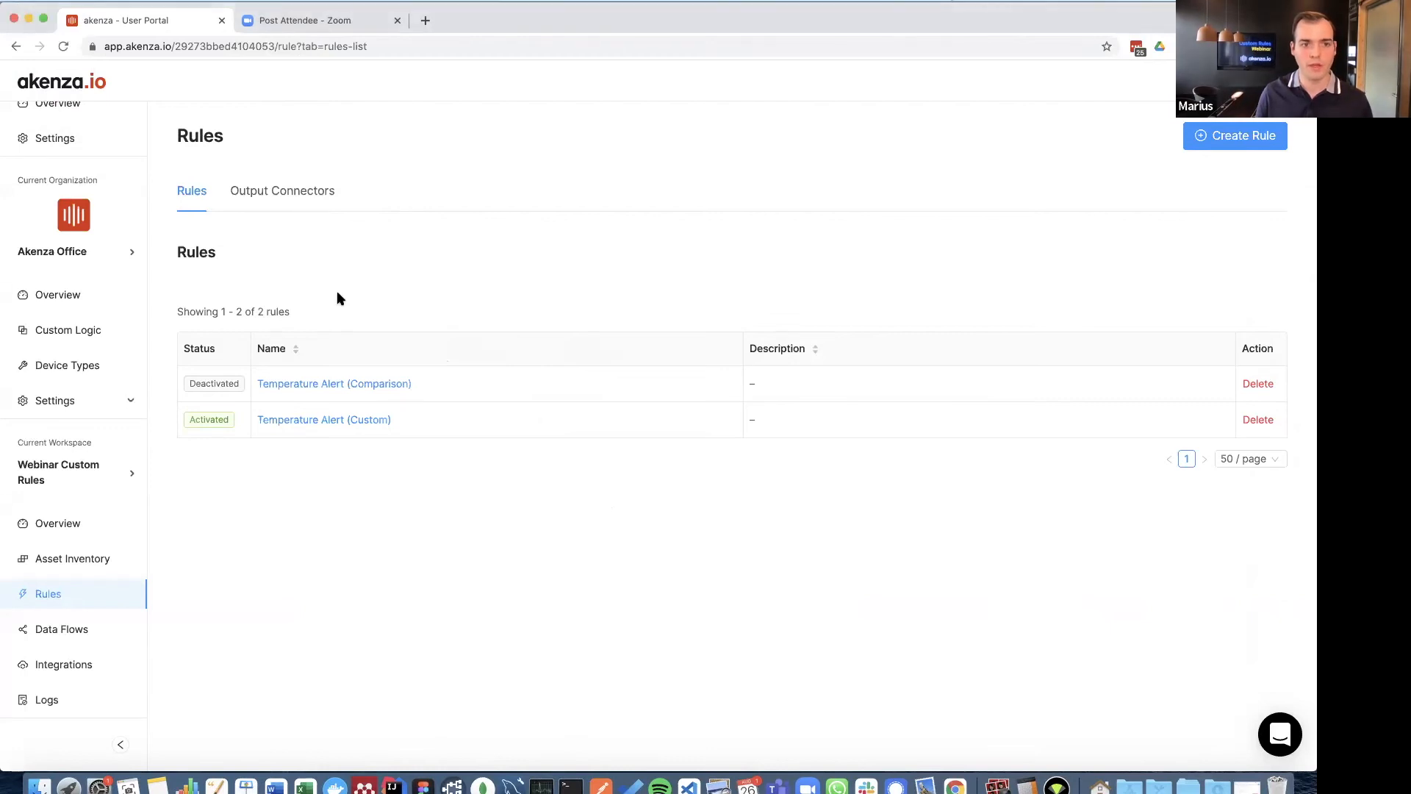
# Review the script of the Temperature Alert custom logic block and leave it without changes.
pyautogui.click(76, 333)
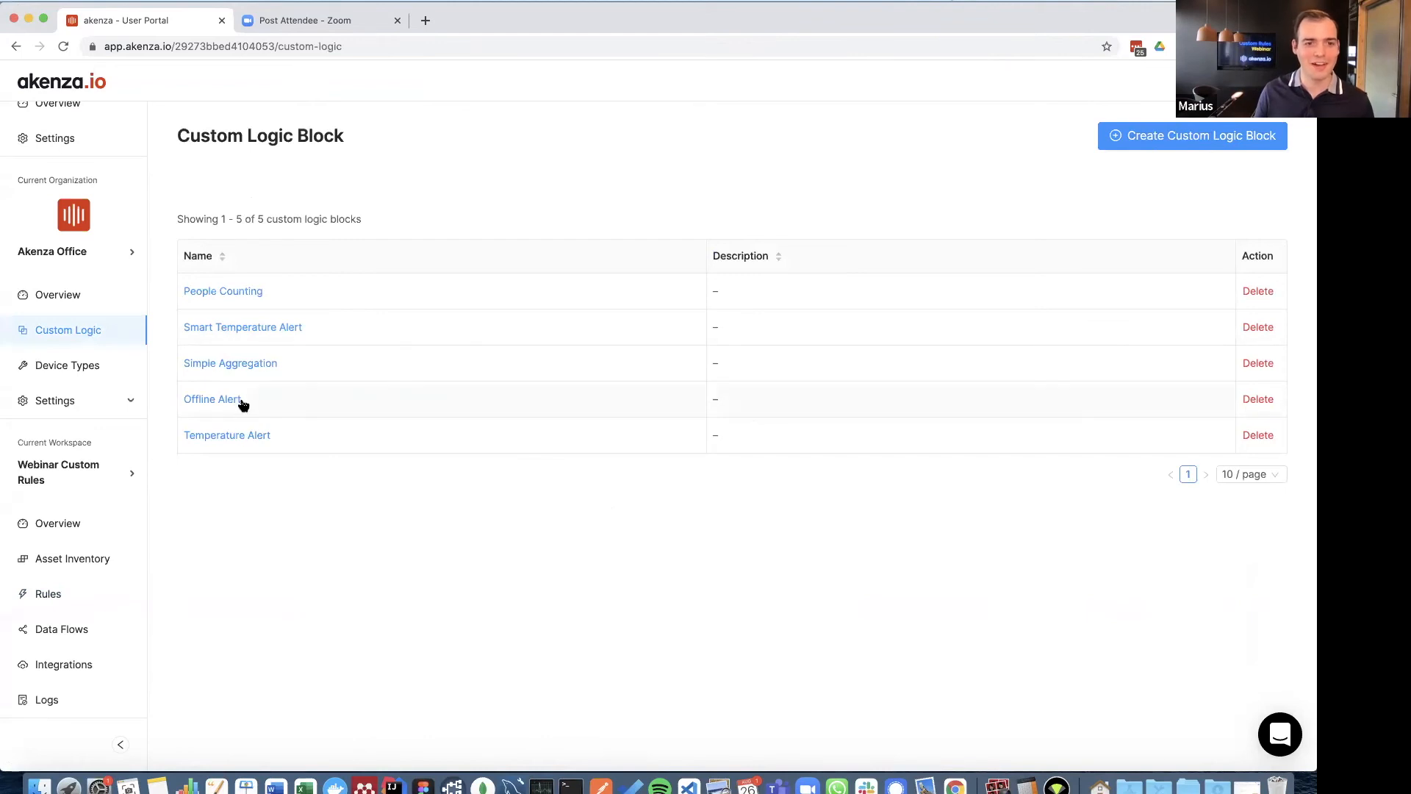
pyautogui.click(232, 435)
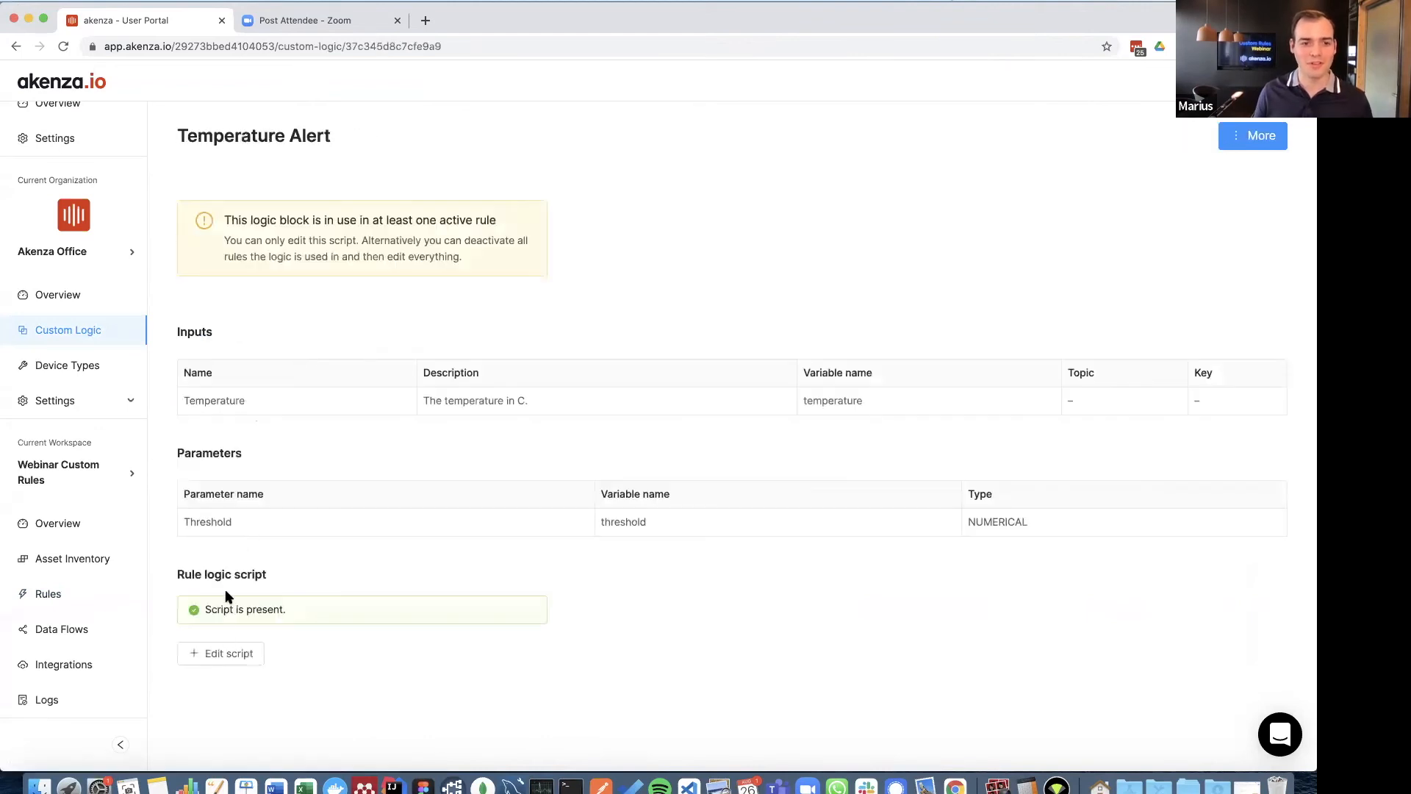
pyautogui.click(220, 654)
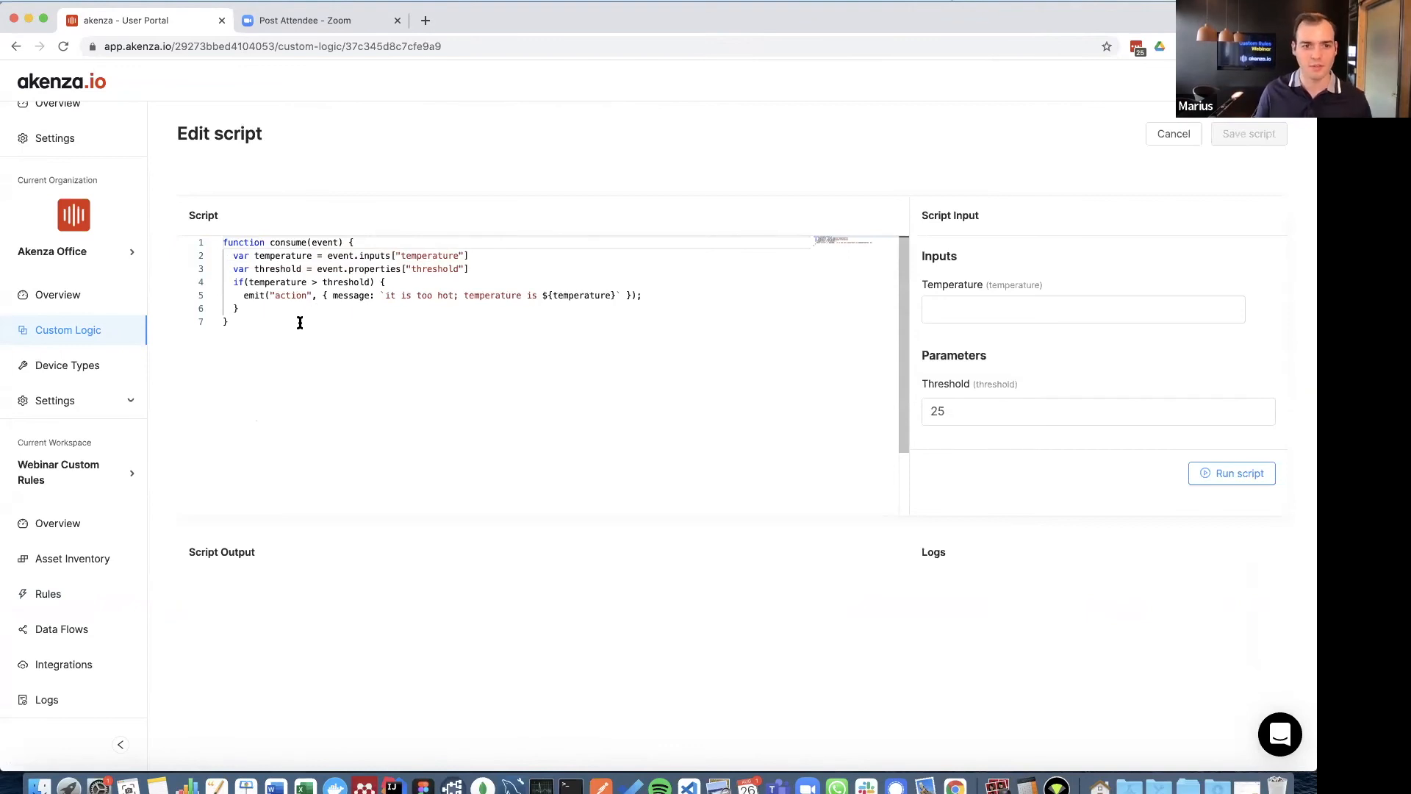
pyautogui.click(95, 331)
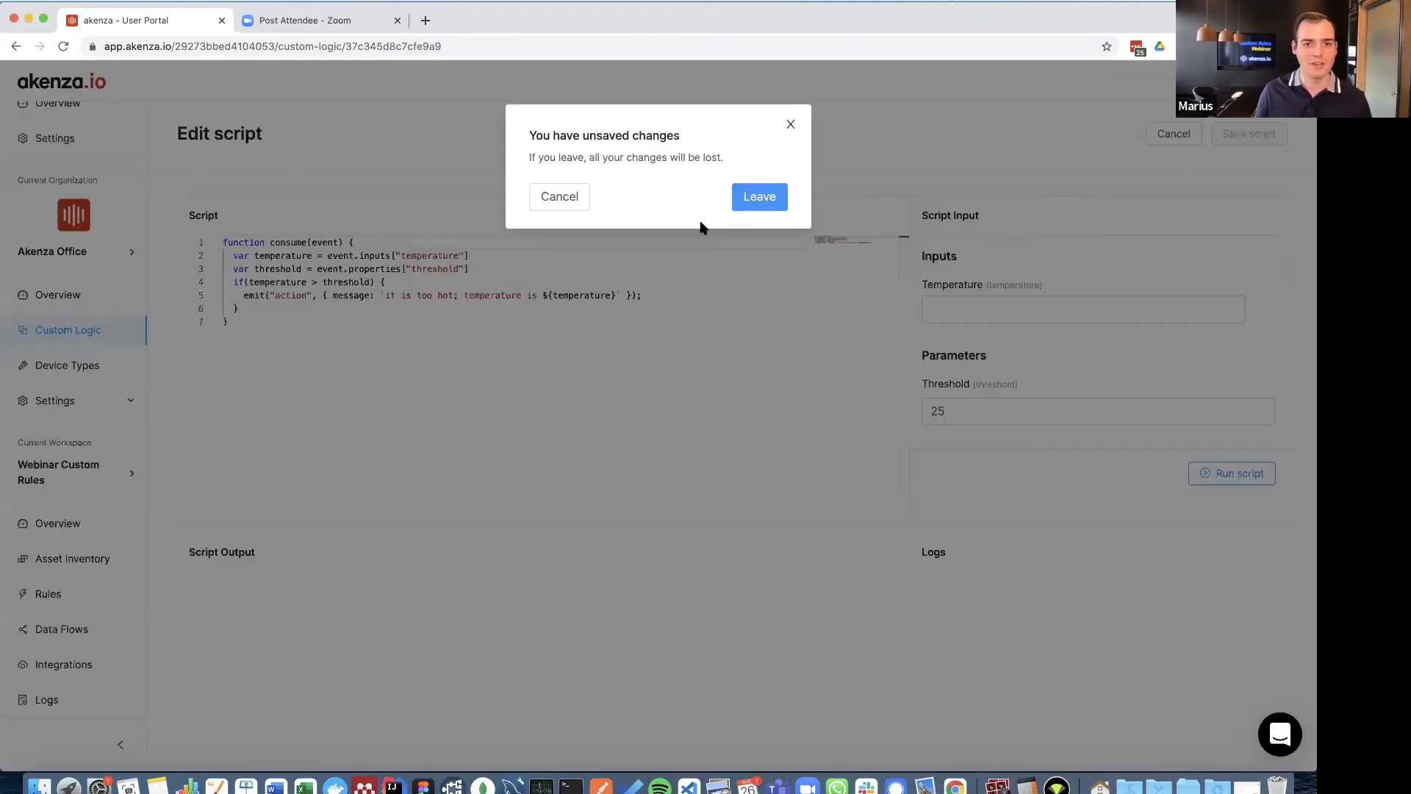
pyautogui.click(761, 195)
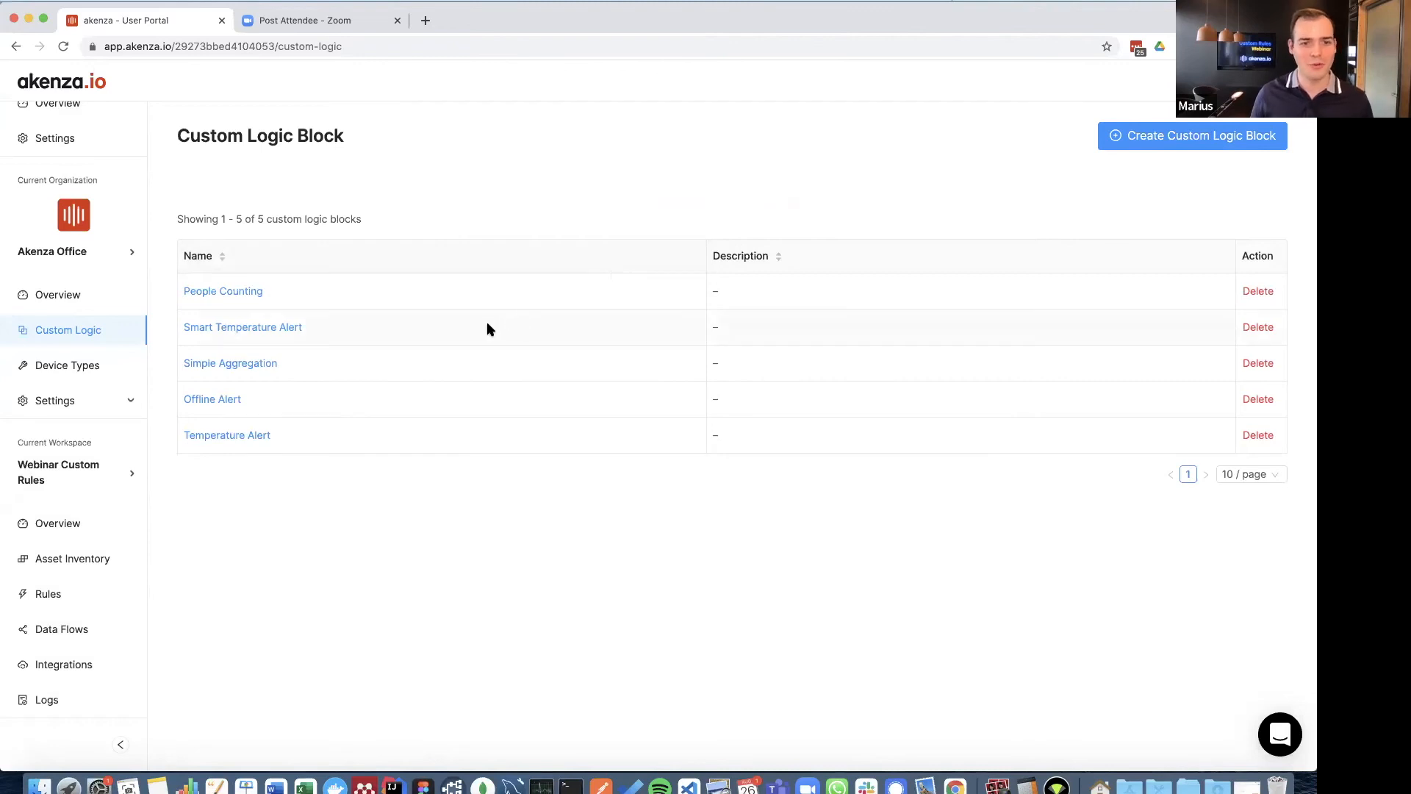
# Open the Smart Temperature Alert block's script and examine its introductory comments, input variables and state initialization.
pyautogui.click(257, 327)
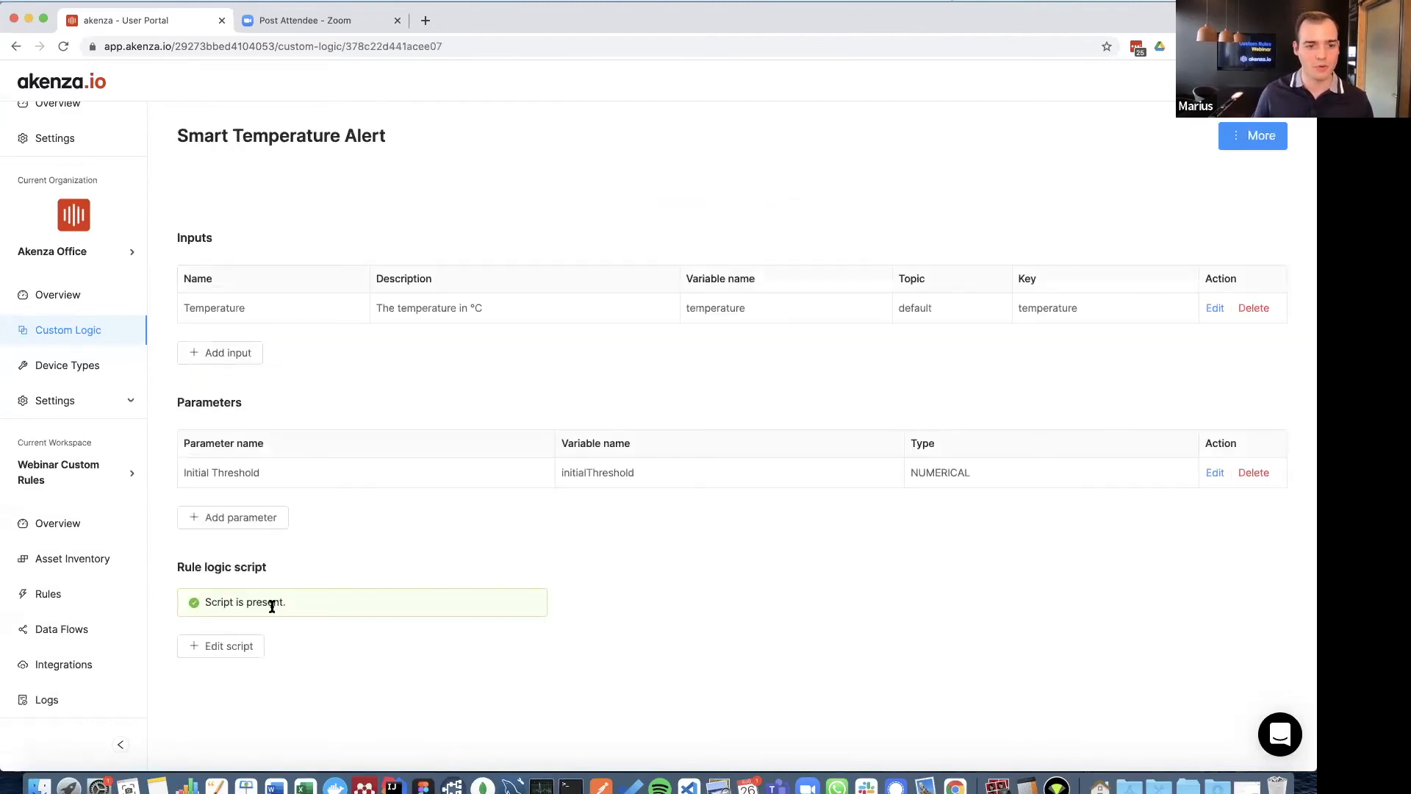
pyautogui.click(214, 648)
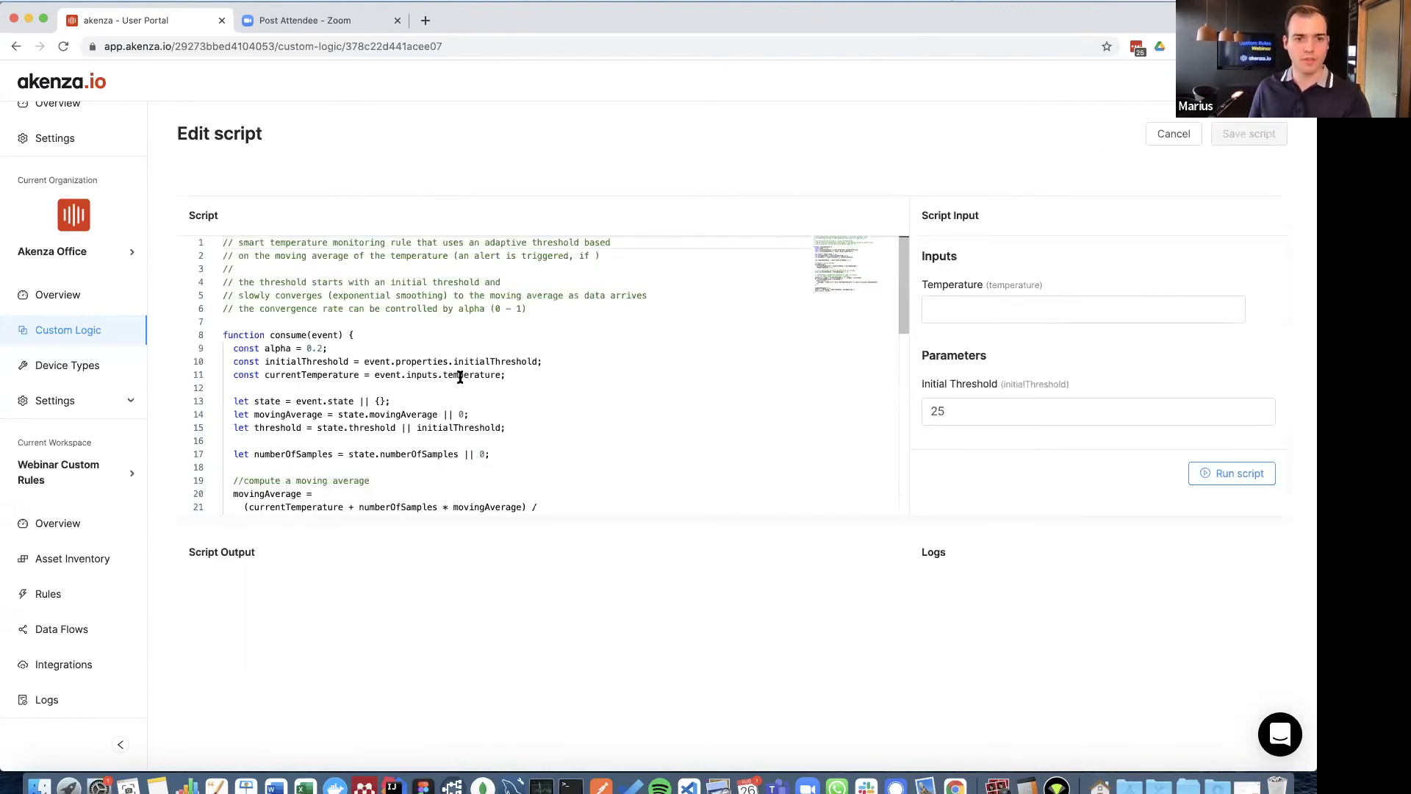
pyautogui.scroll(-3, 460, 377)
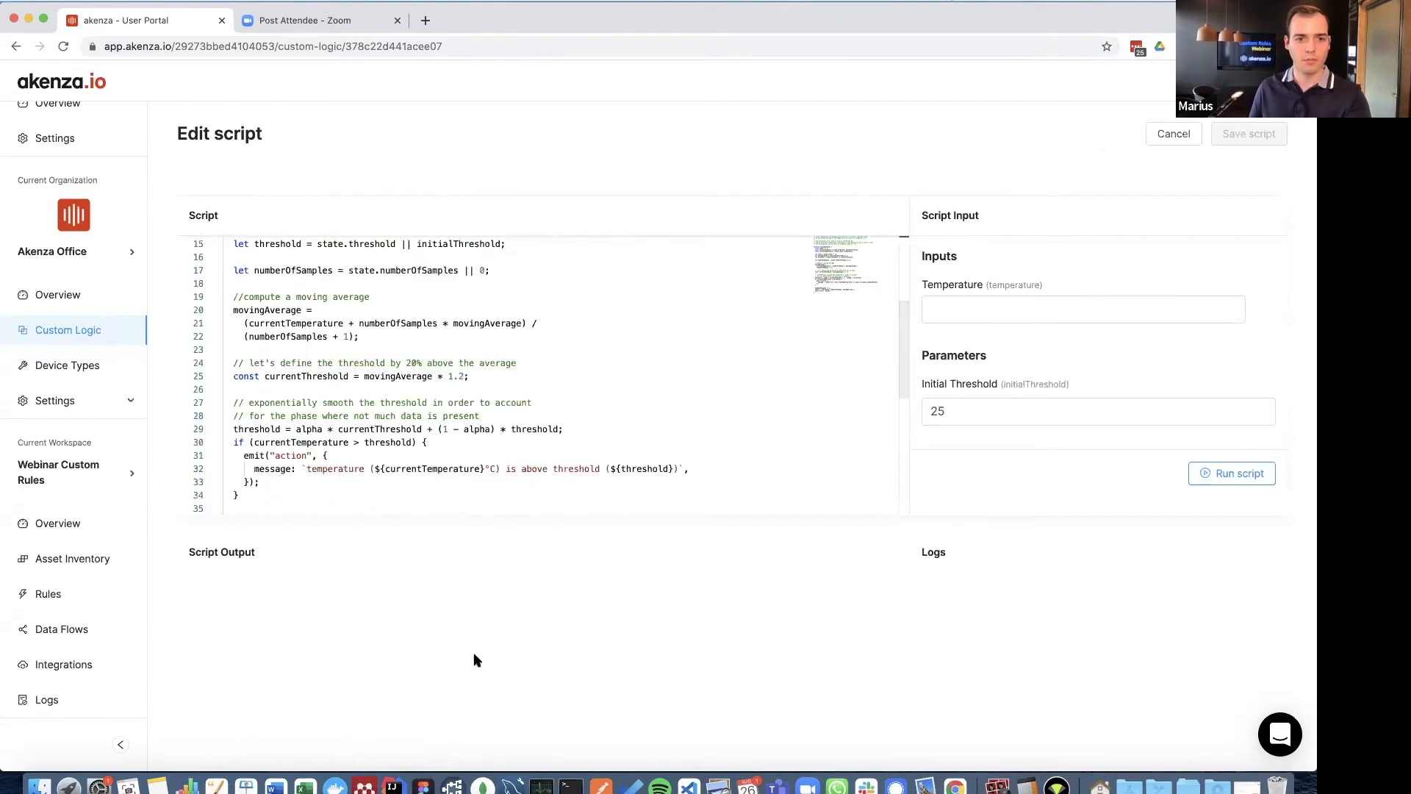
pyautogui.scroll(1, 474, 654)
pyautogui.scroll(3, 408, 370)
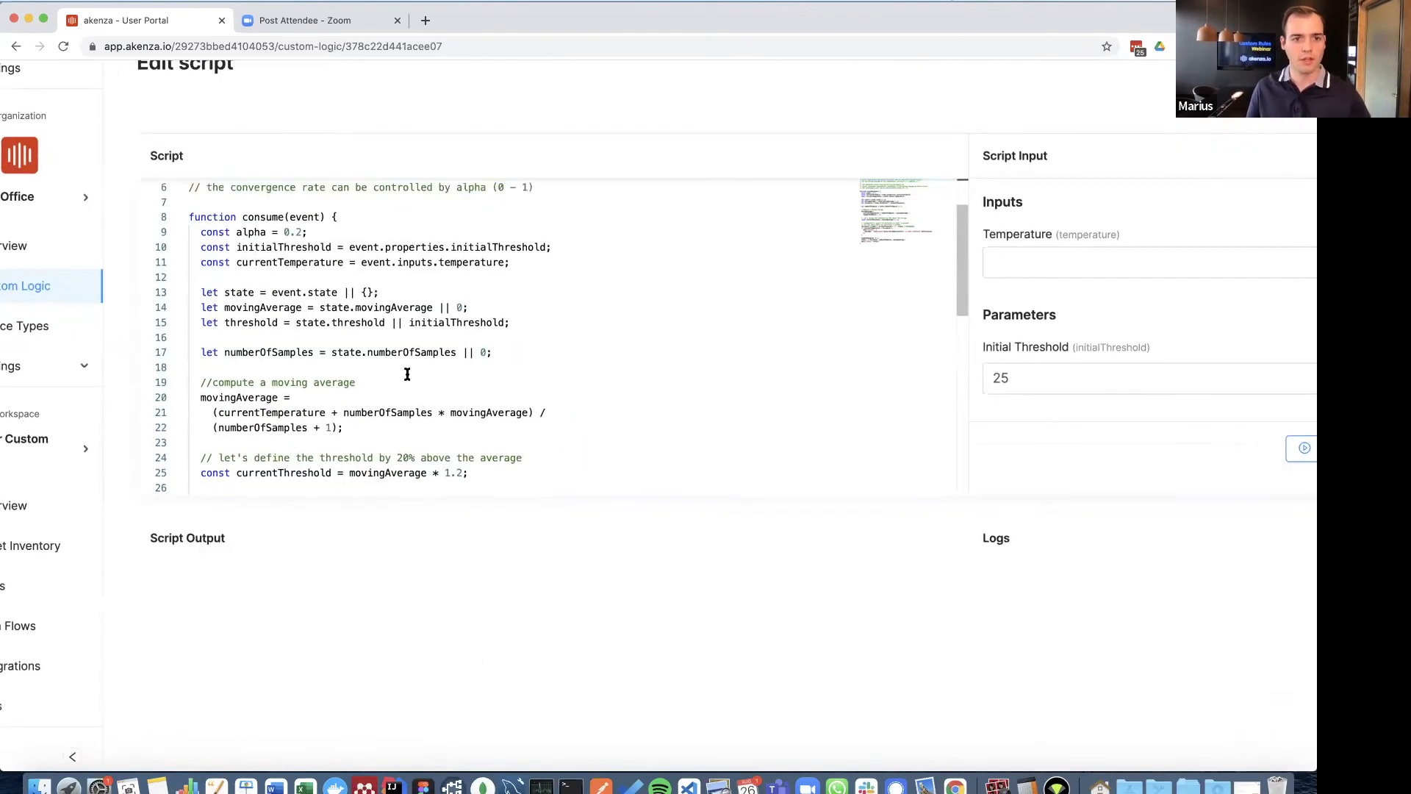
pyautogui.scroll(2, 401, 374)
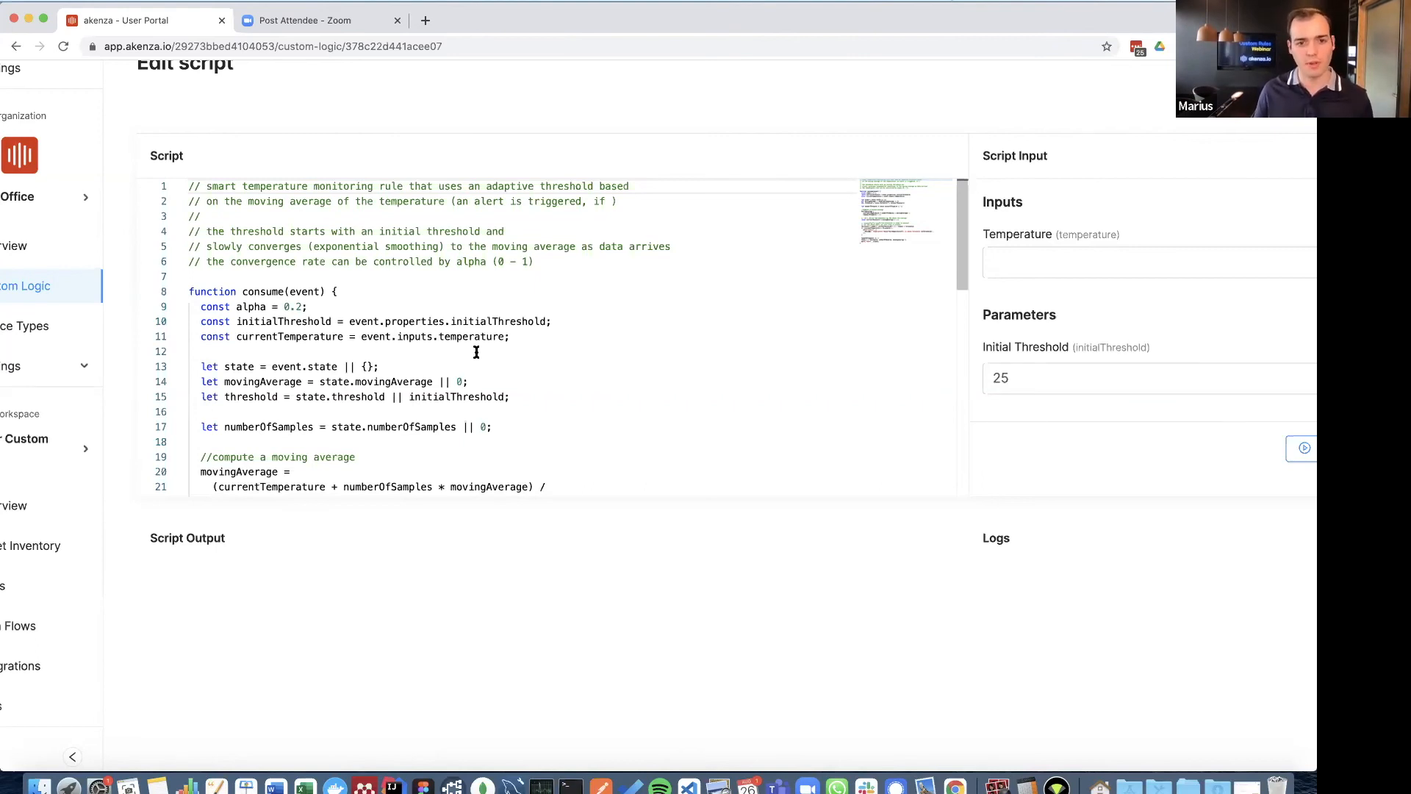
pyautogui.scroll(-2, 411, 375)
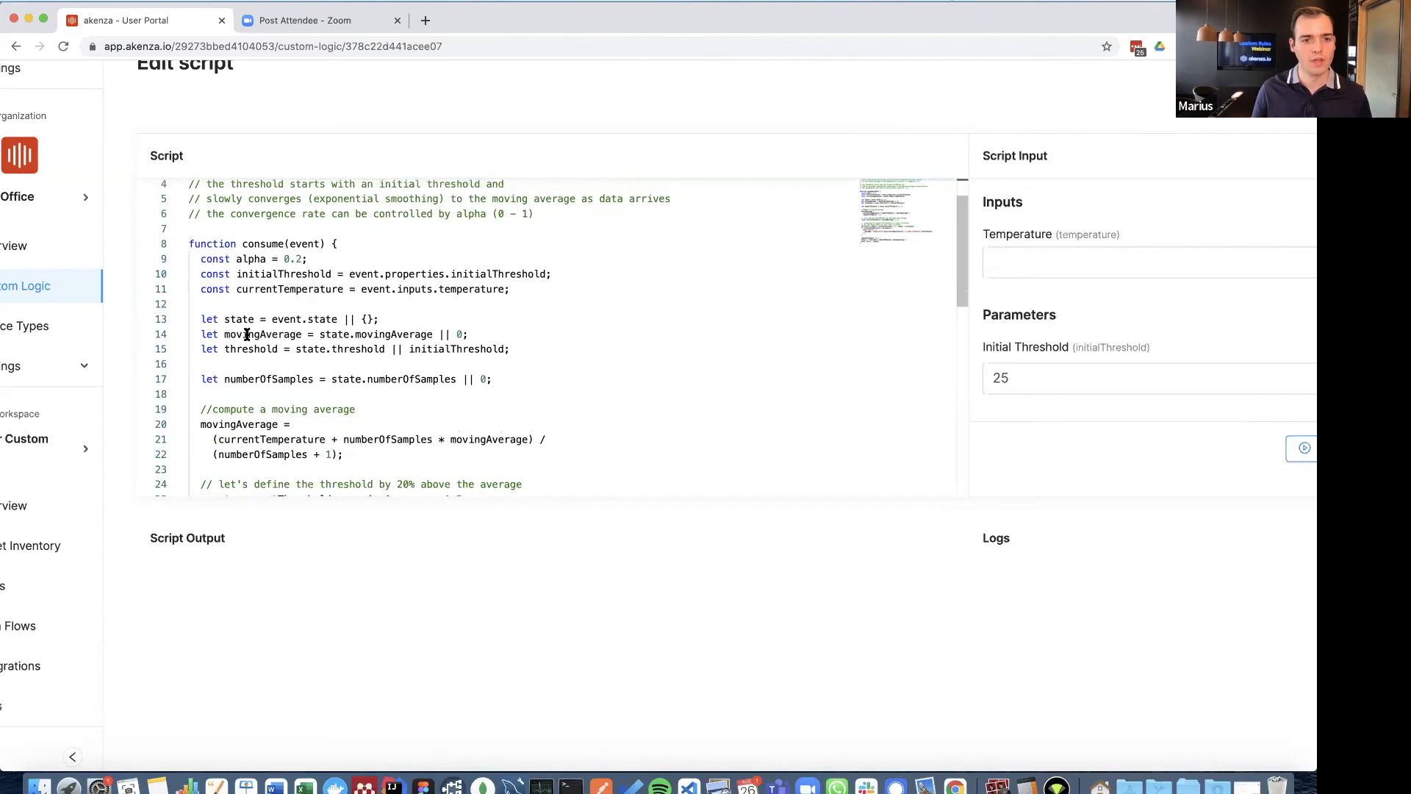
pyautogui.moveTo(281, 334)
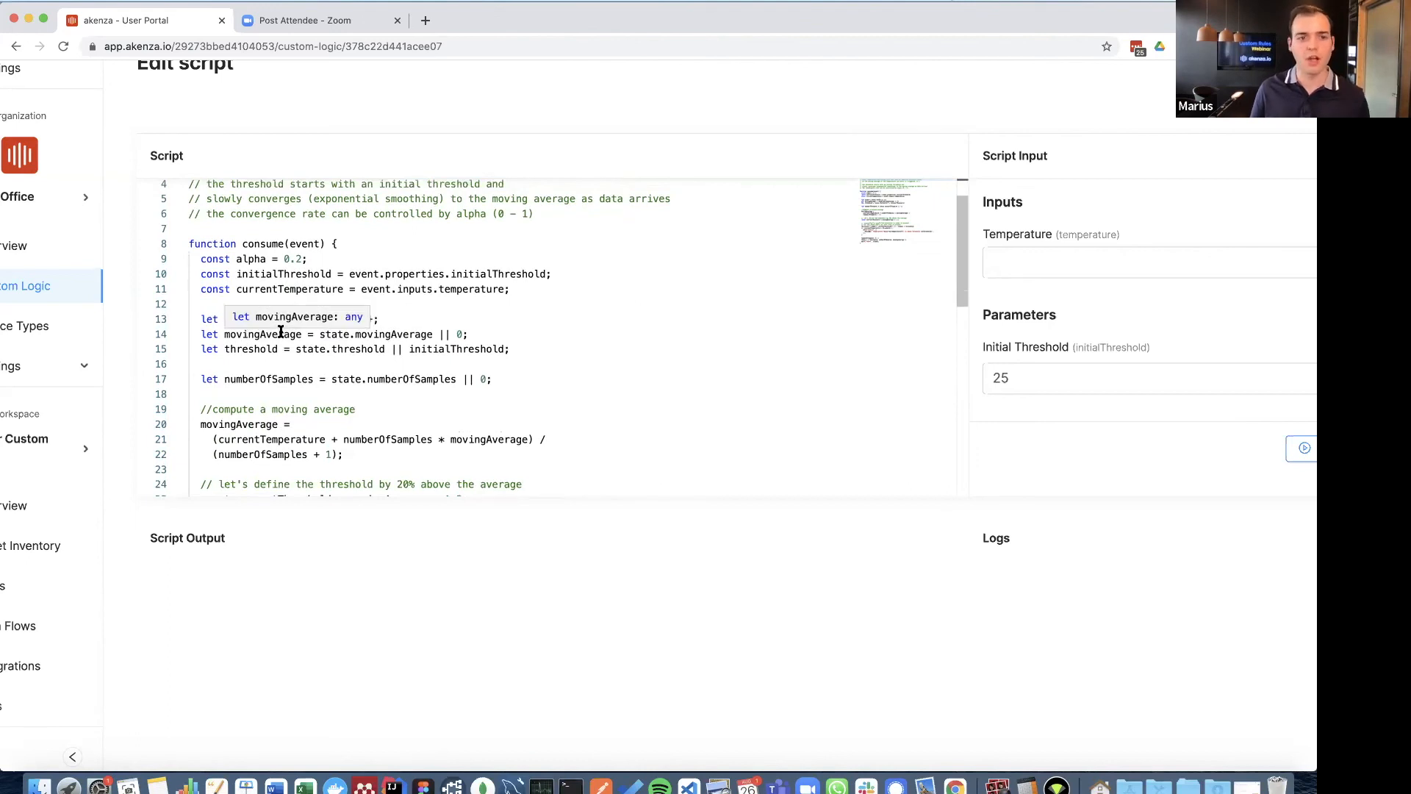
# Examine the script's moving average, threshold smoothing and state handling, and return to the custom logic list without changes.
pyautogui.scroll(-5, 281, 333)
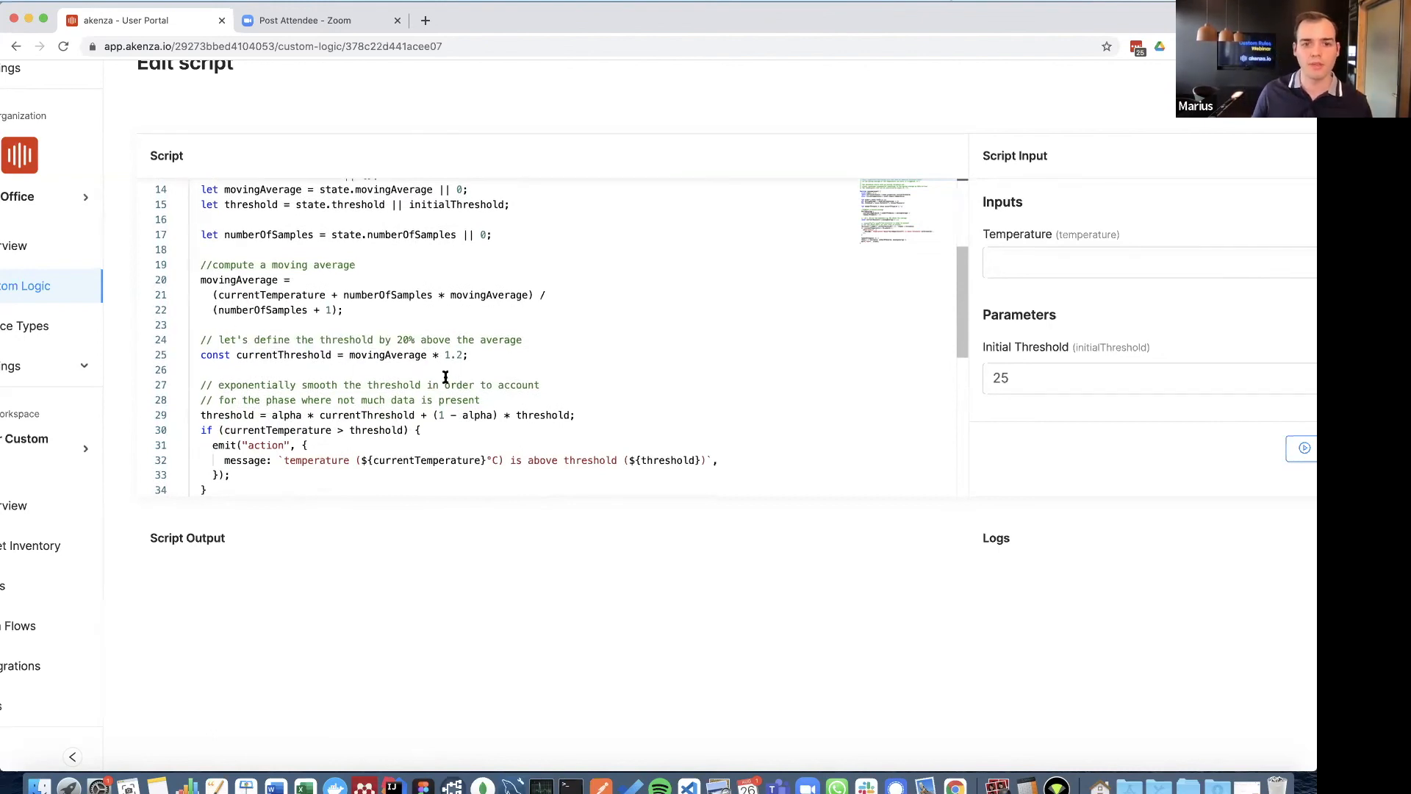
pyautogui.scroll(-1, 422, 377)
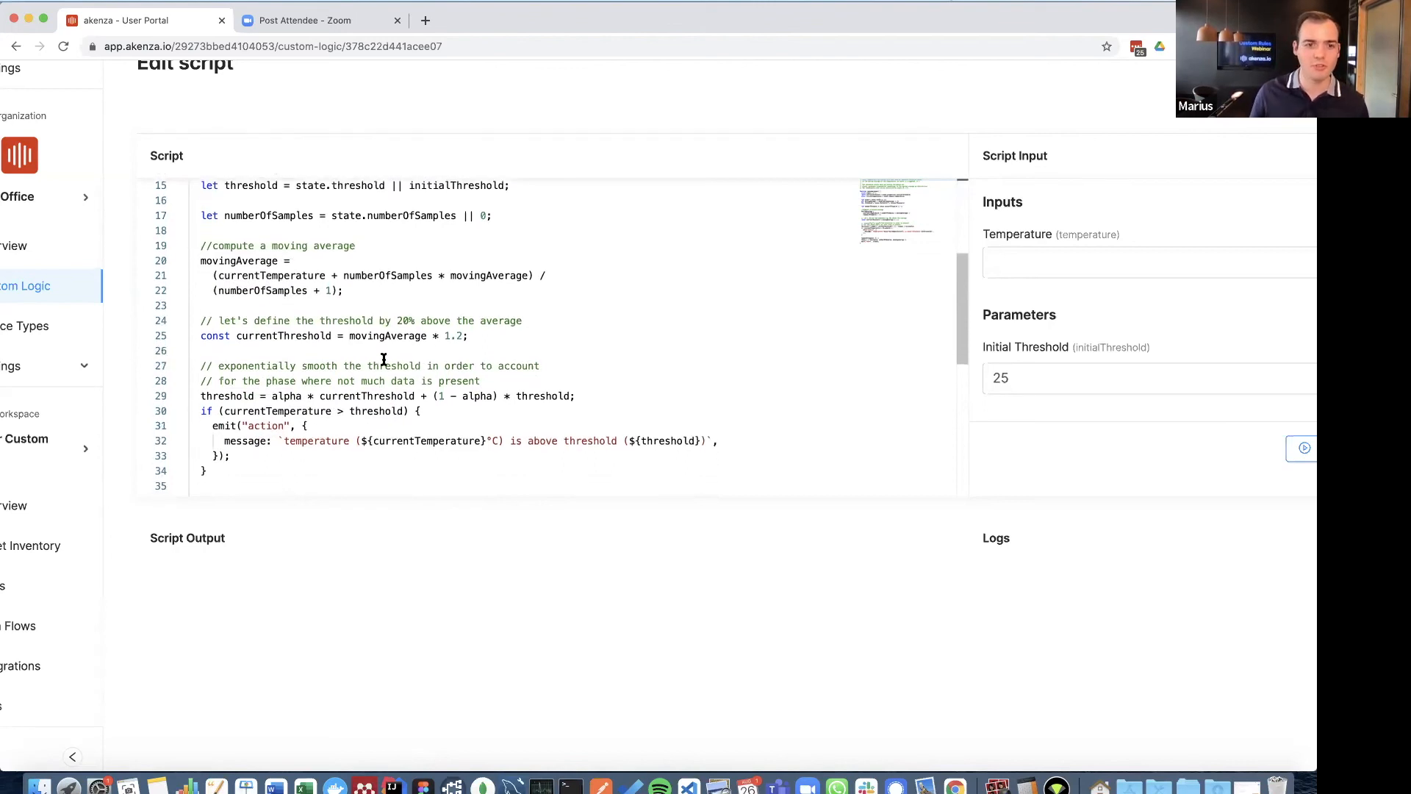
pyautogui.scroll(-1, 380, 358)
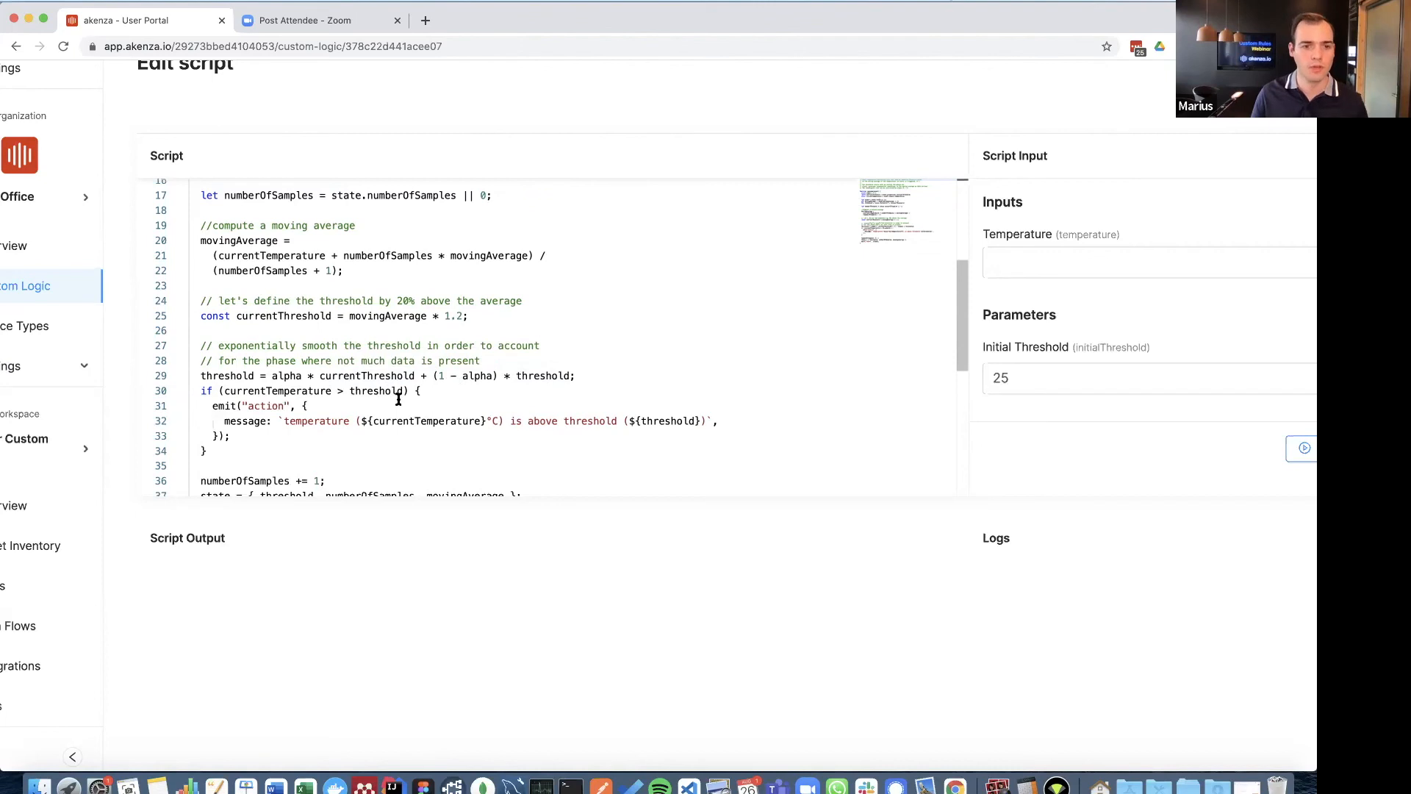
pyautogui.scroll(-2, 383, 402)
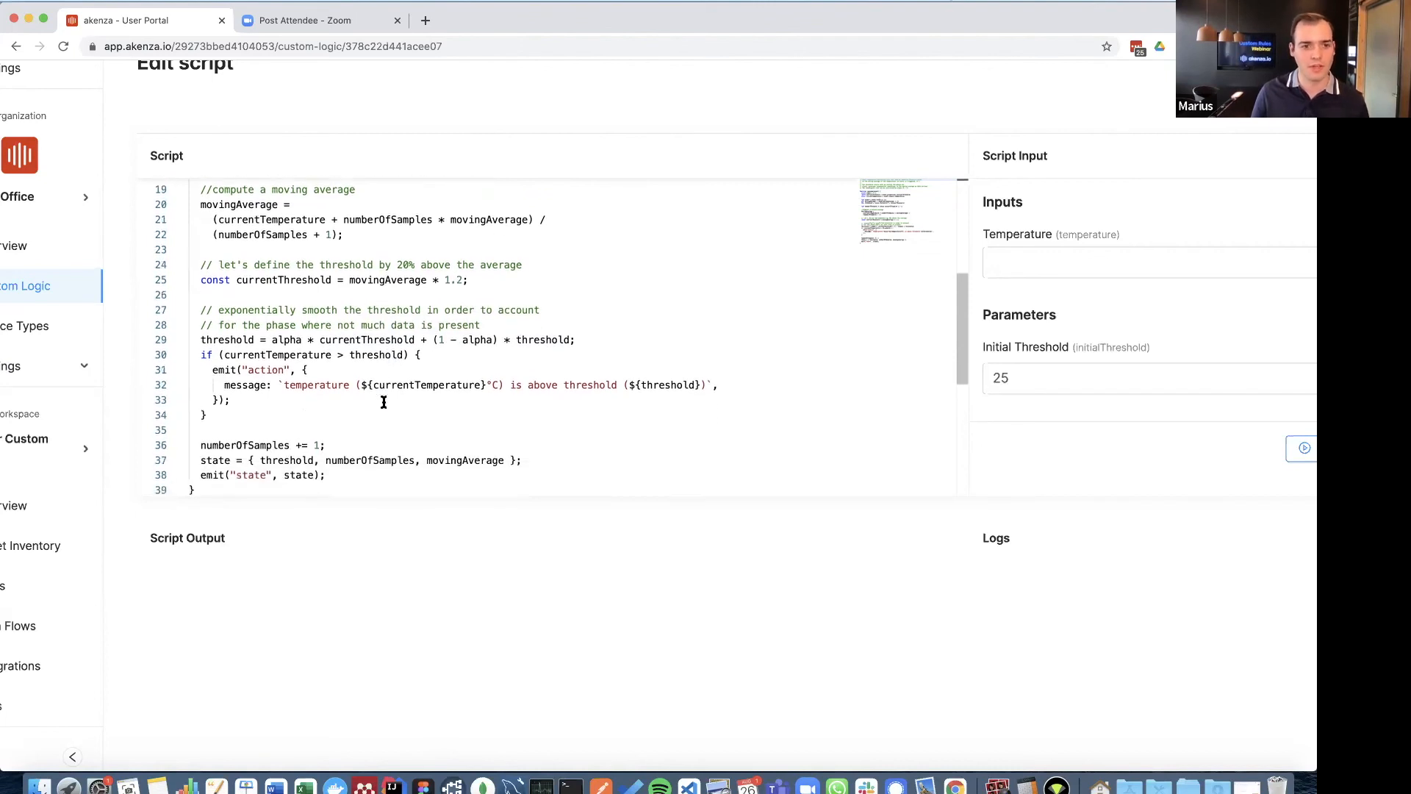
pyautogui.scroll(-1, 383, 405)
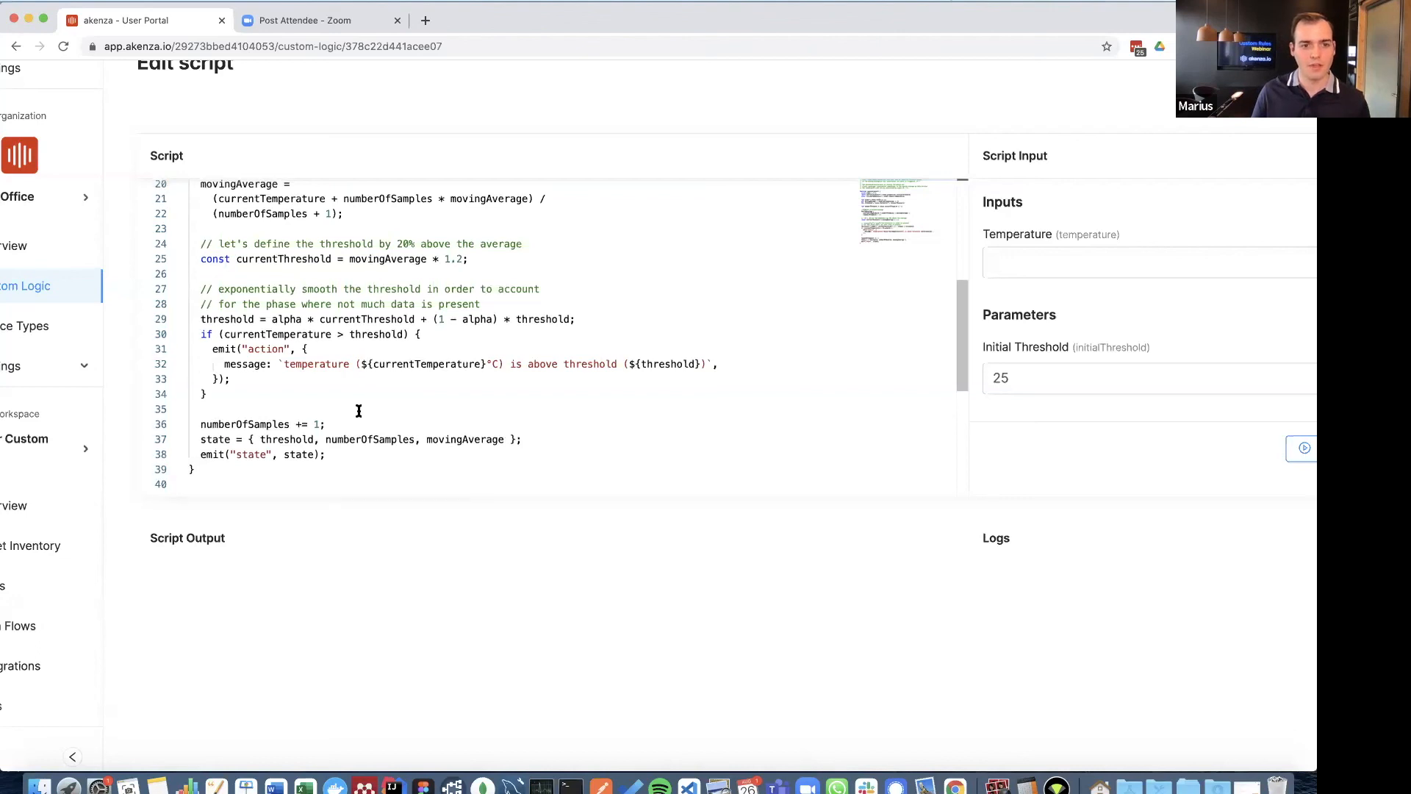
pyautogui.scroll(2, 360, 410)
pyautogui.scroll(4, 360, 410)
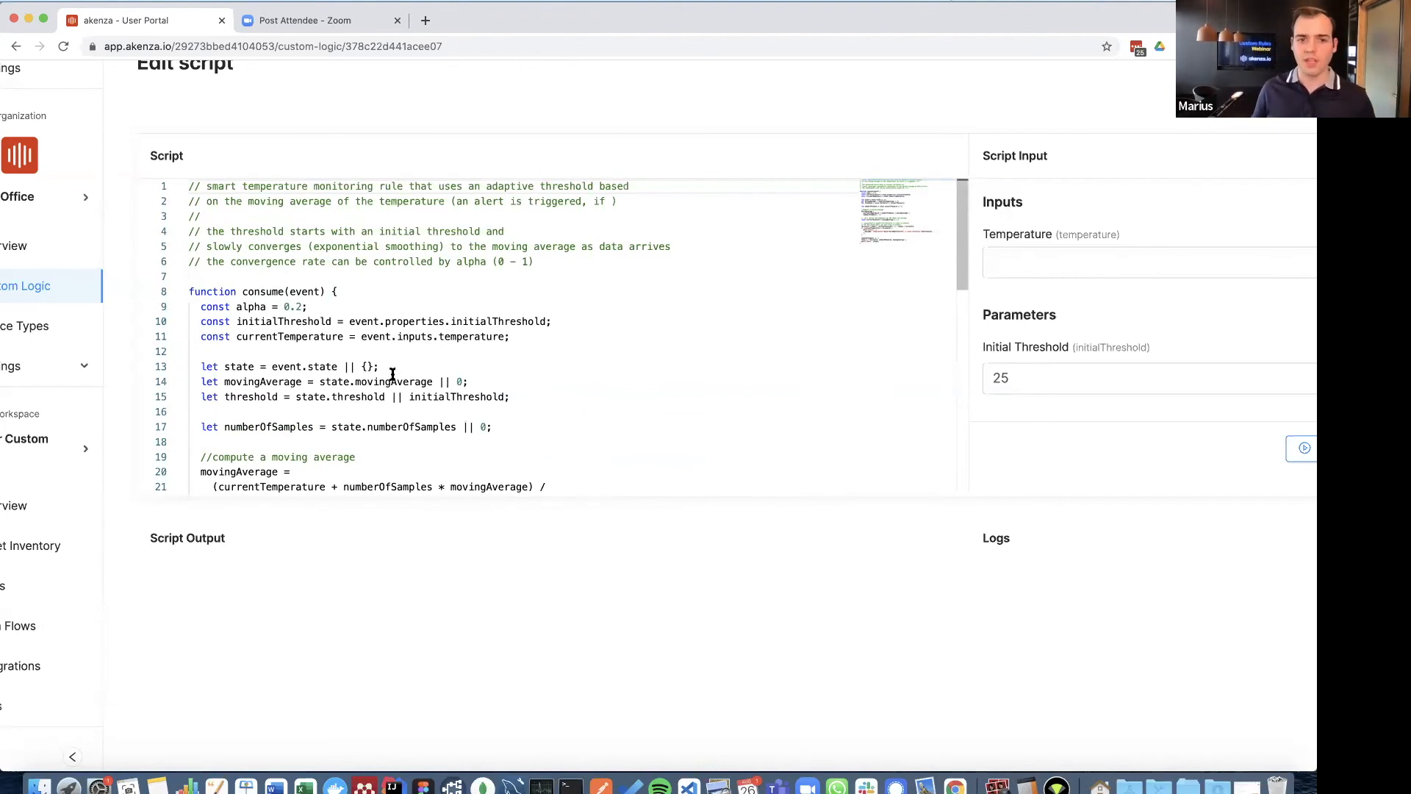
pyautogui.scroll(-2, 385, 375)
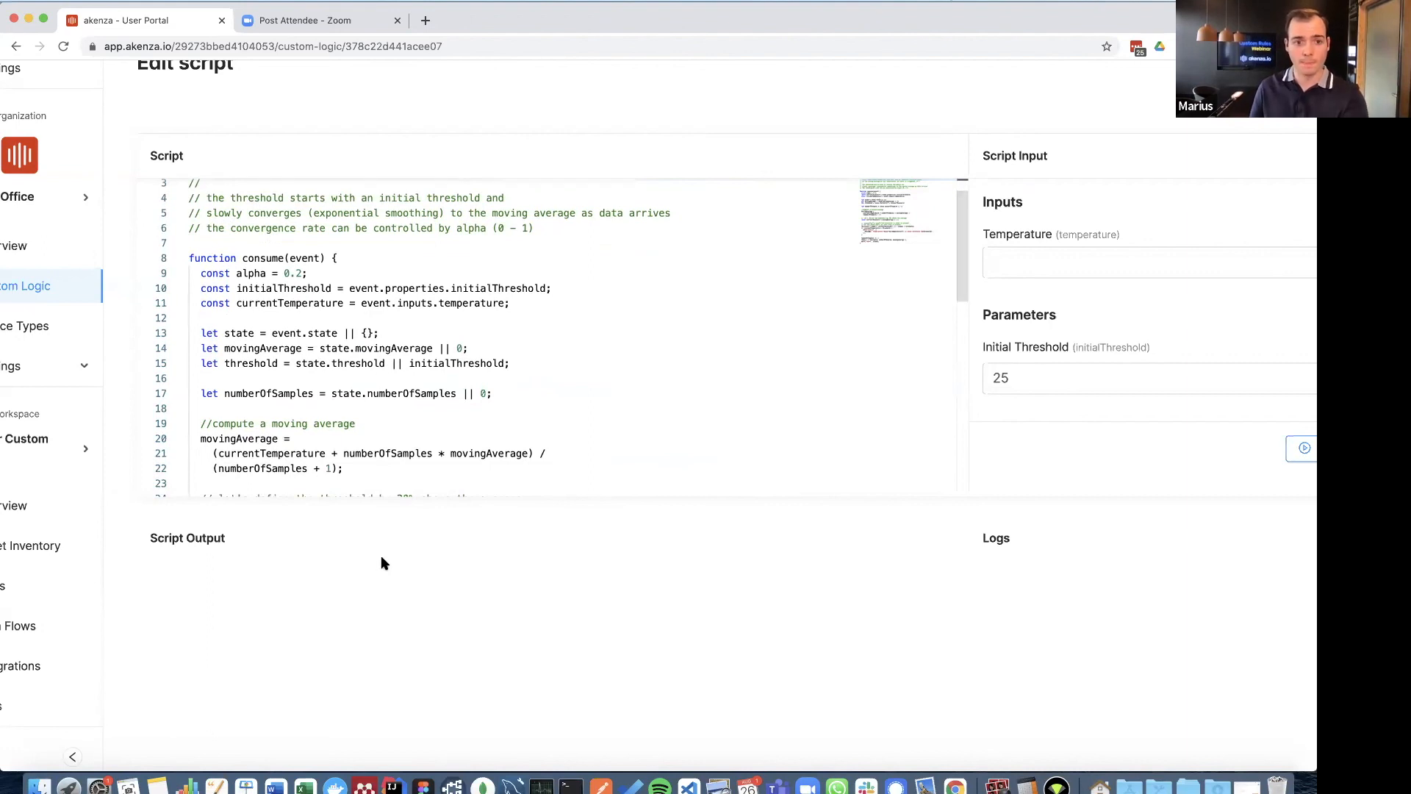
pyautogui.scroll(-2, 383, 552)
pyautogui.scroll(-1, 384, 551)
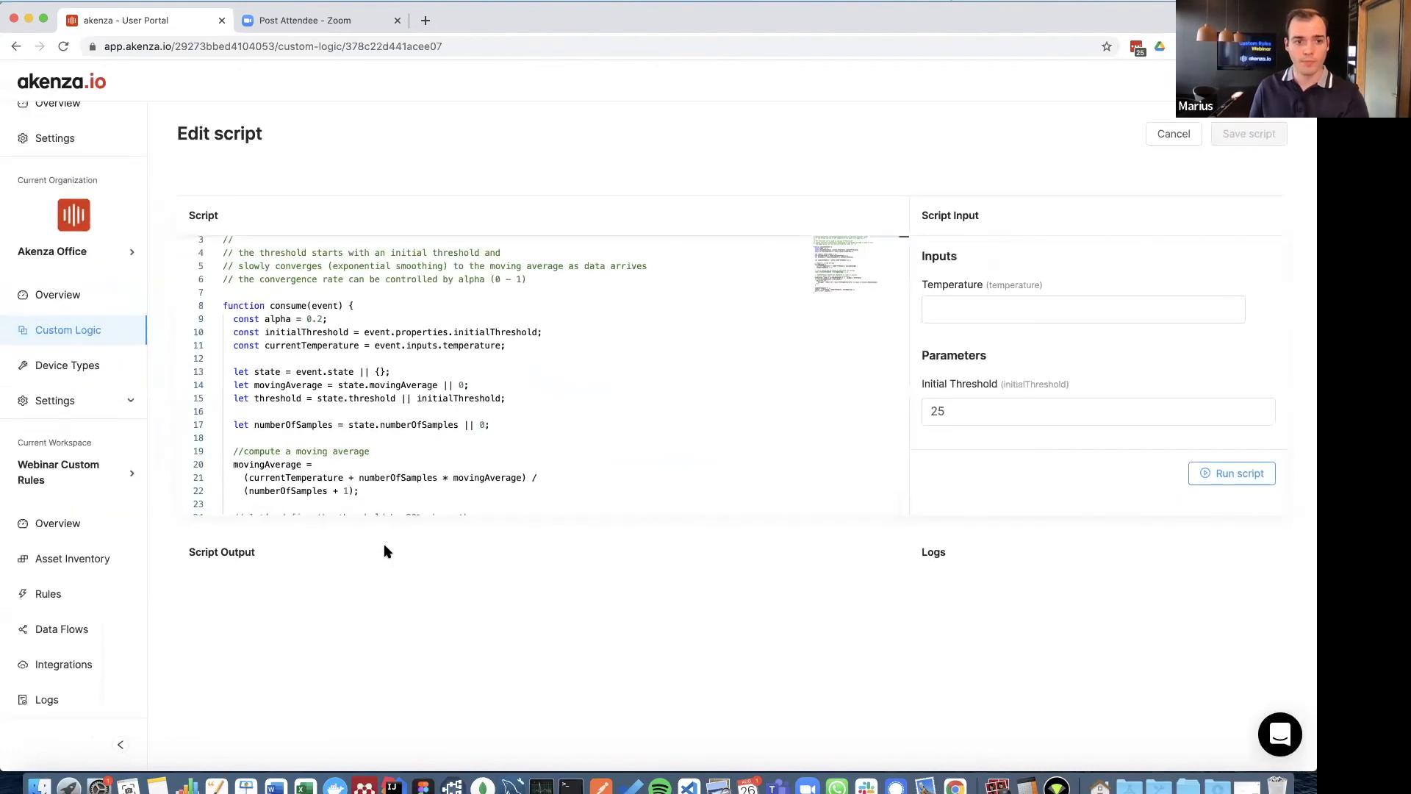
pyautogui.click(101, 336)
pyautogui.click(772, 196)
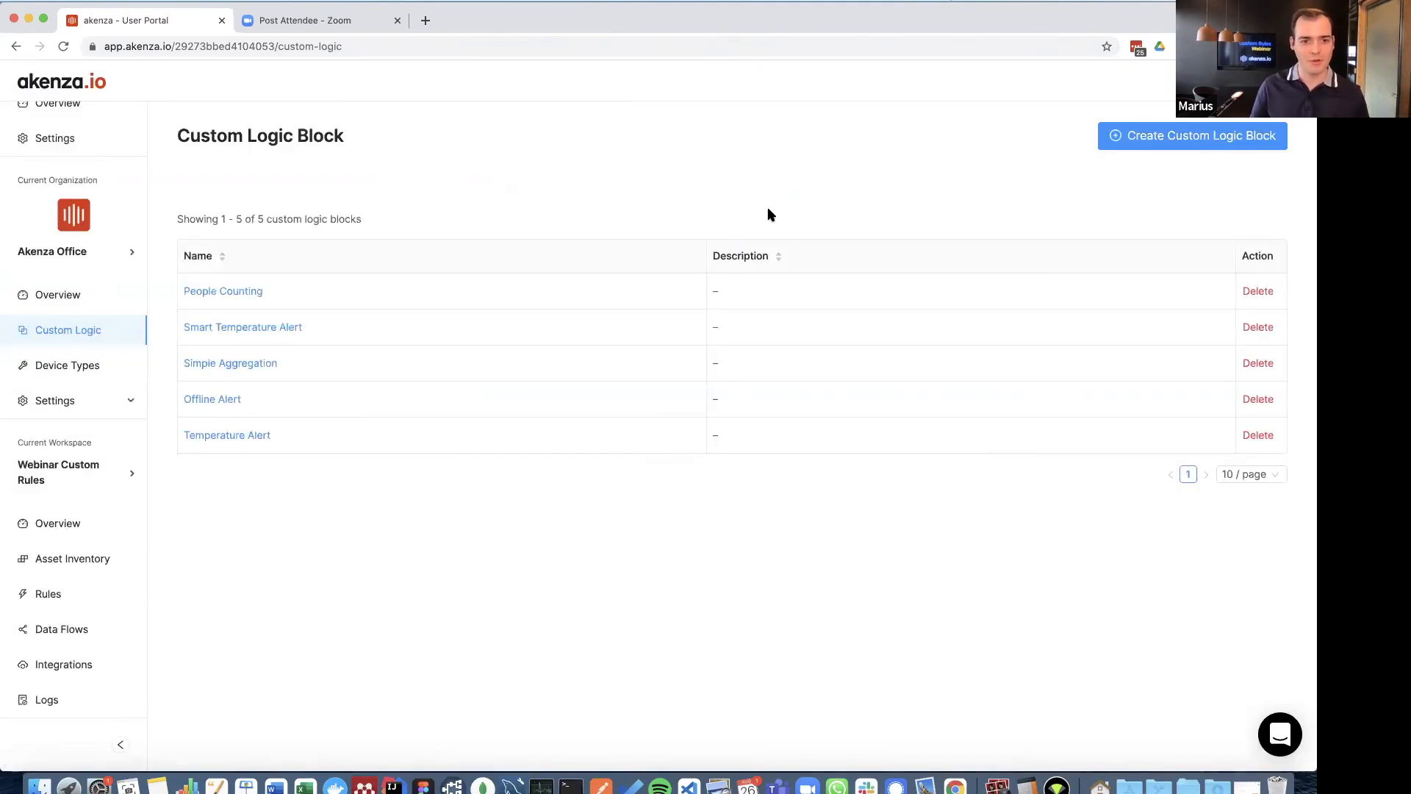
# Switch to the Custom Rules presentation in Keynote and start the slideshow from the Live Demo slide.
pyautogui.click(247, 785)
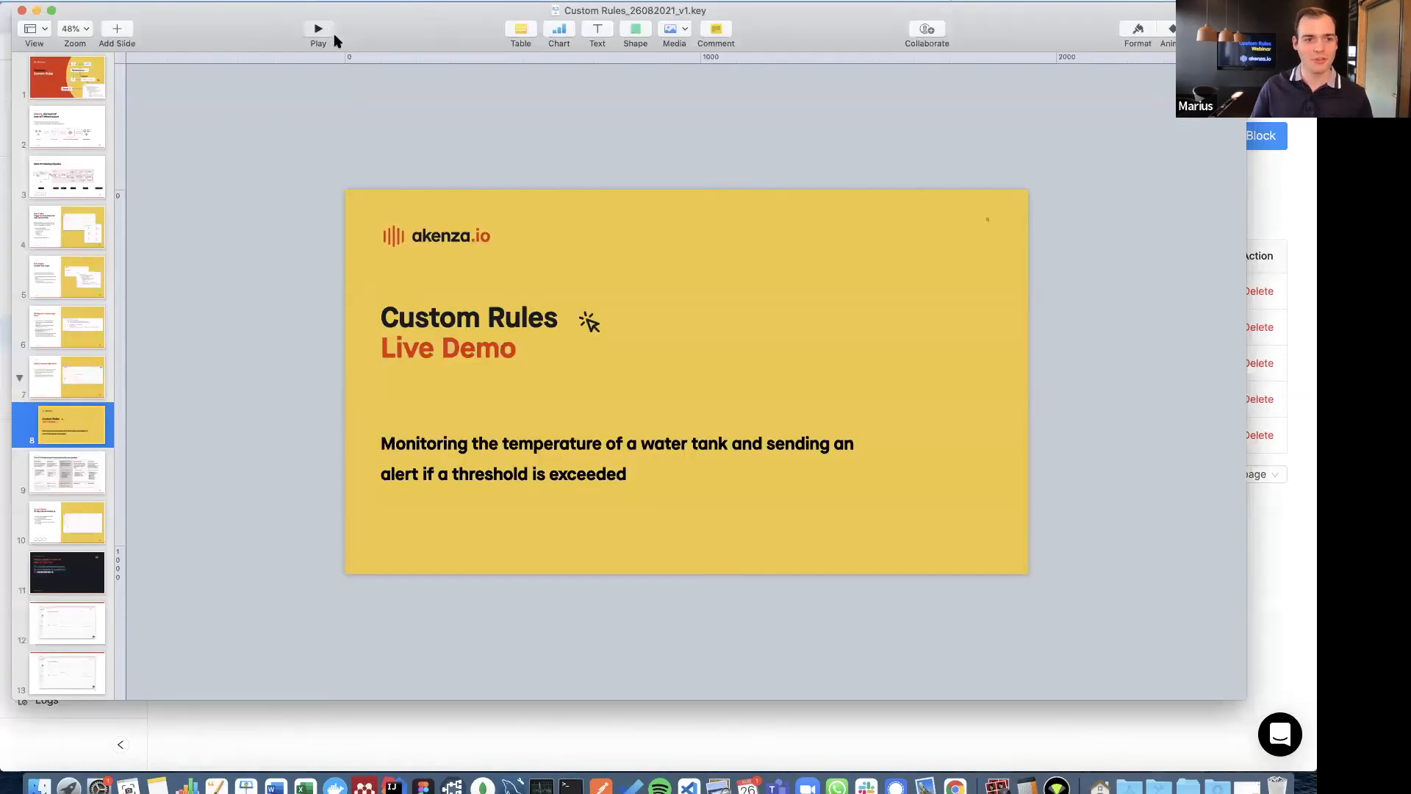
pyautogui.click(318, 29)
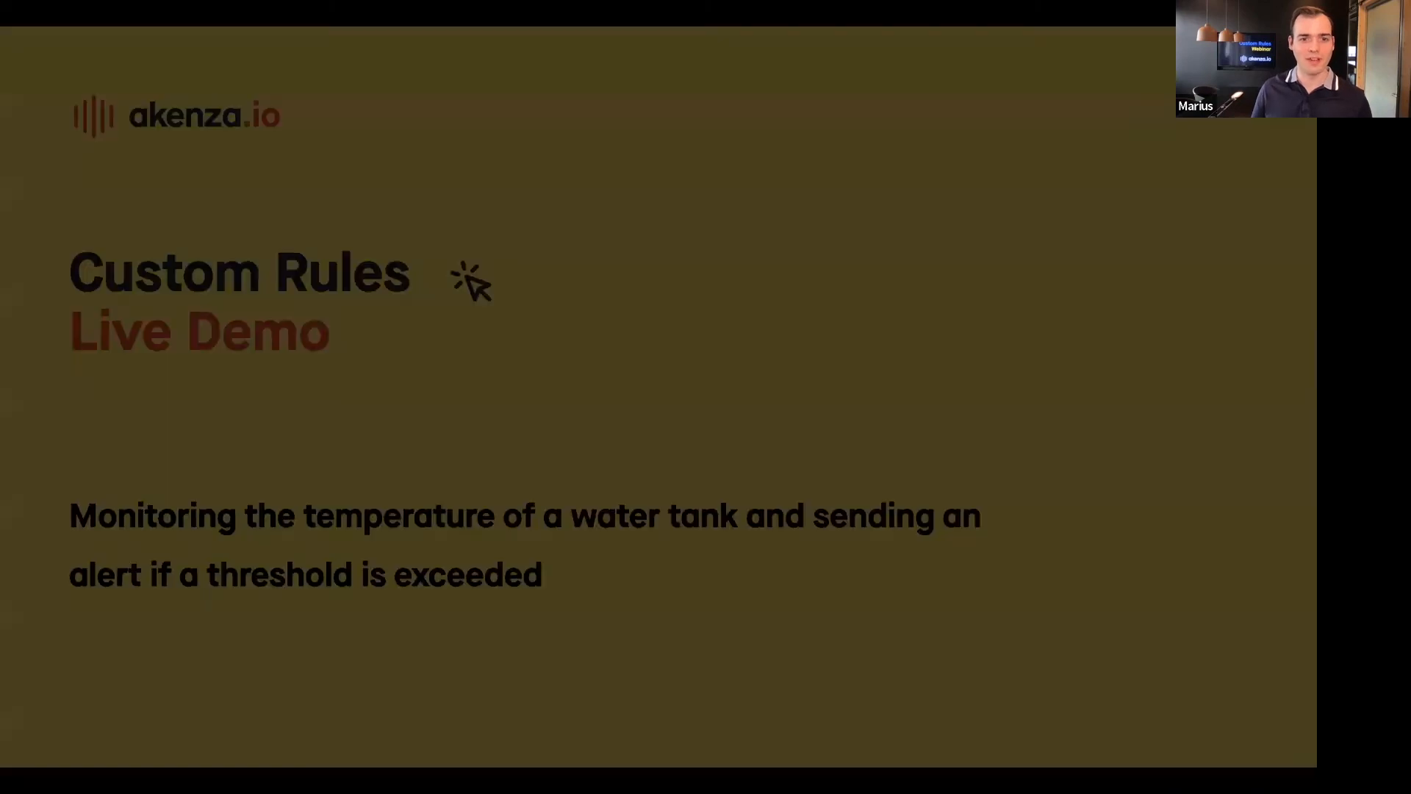